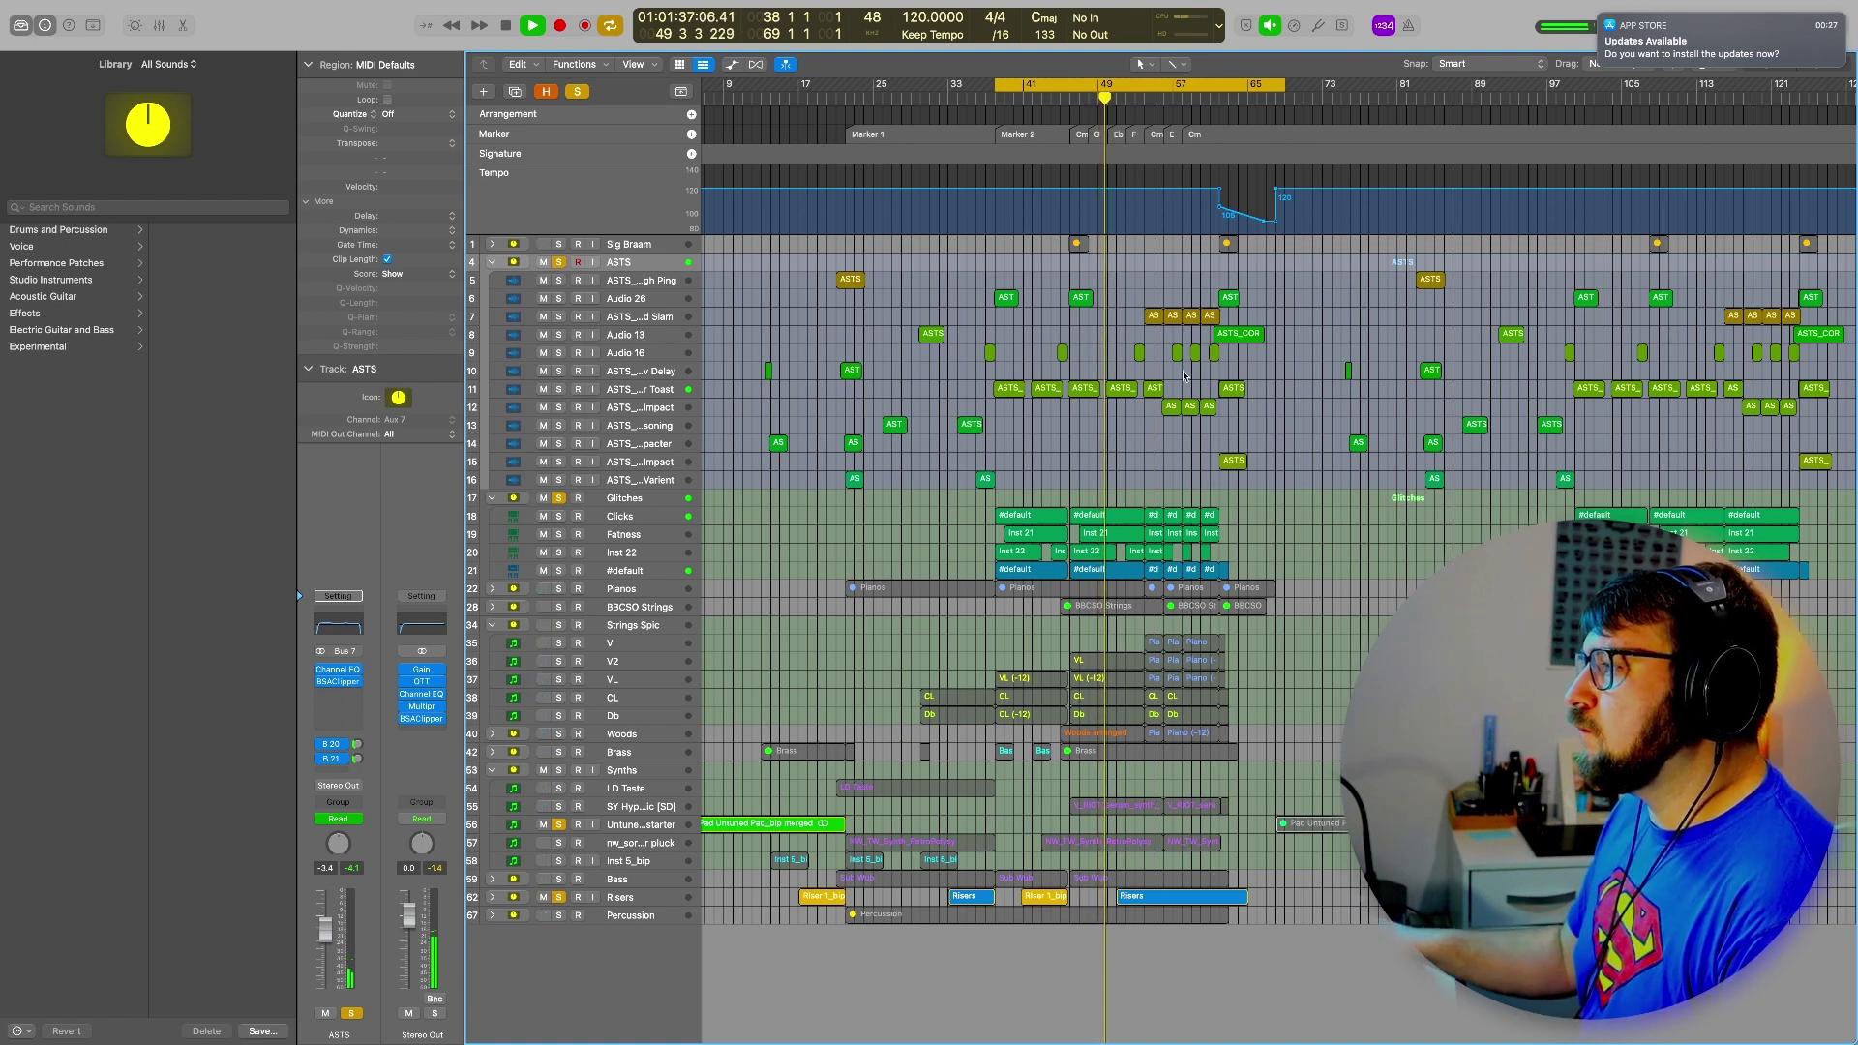
View the Reversal region on Audio 16 in the audio editor and the Sampler instrument on the Fatness track
click(1008, 391)
double_click(1008, 391)
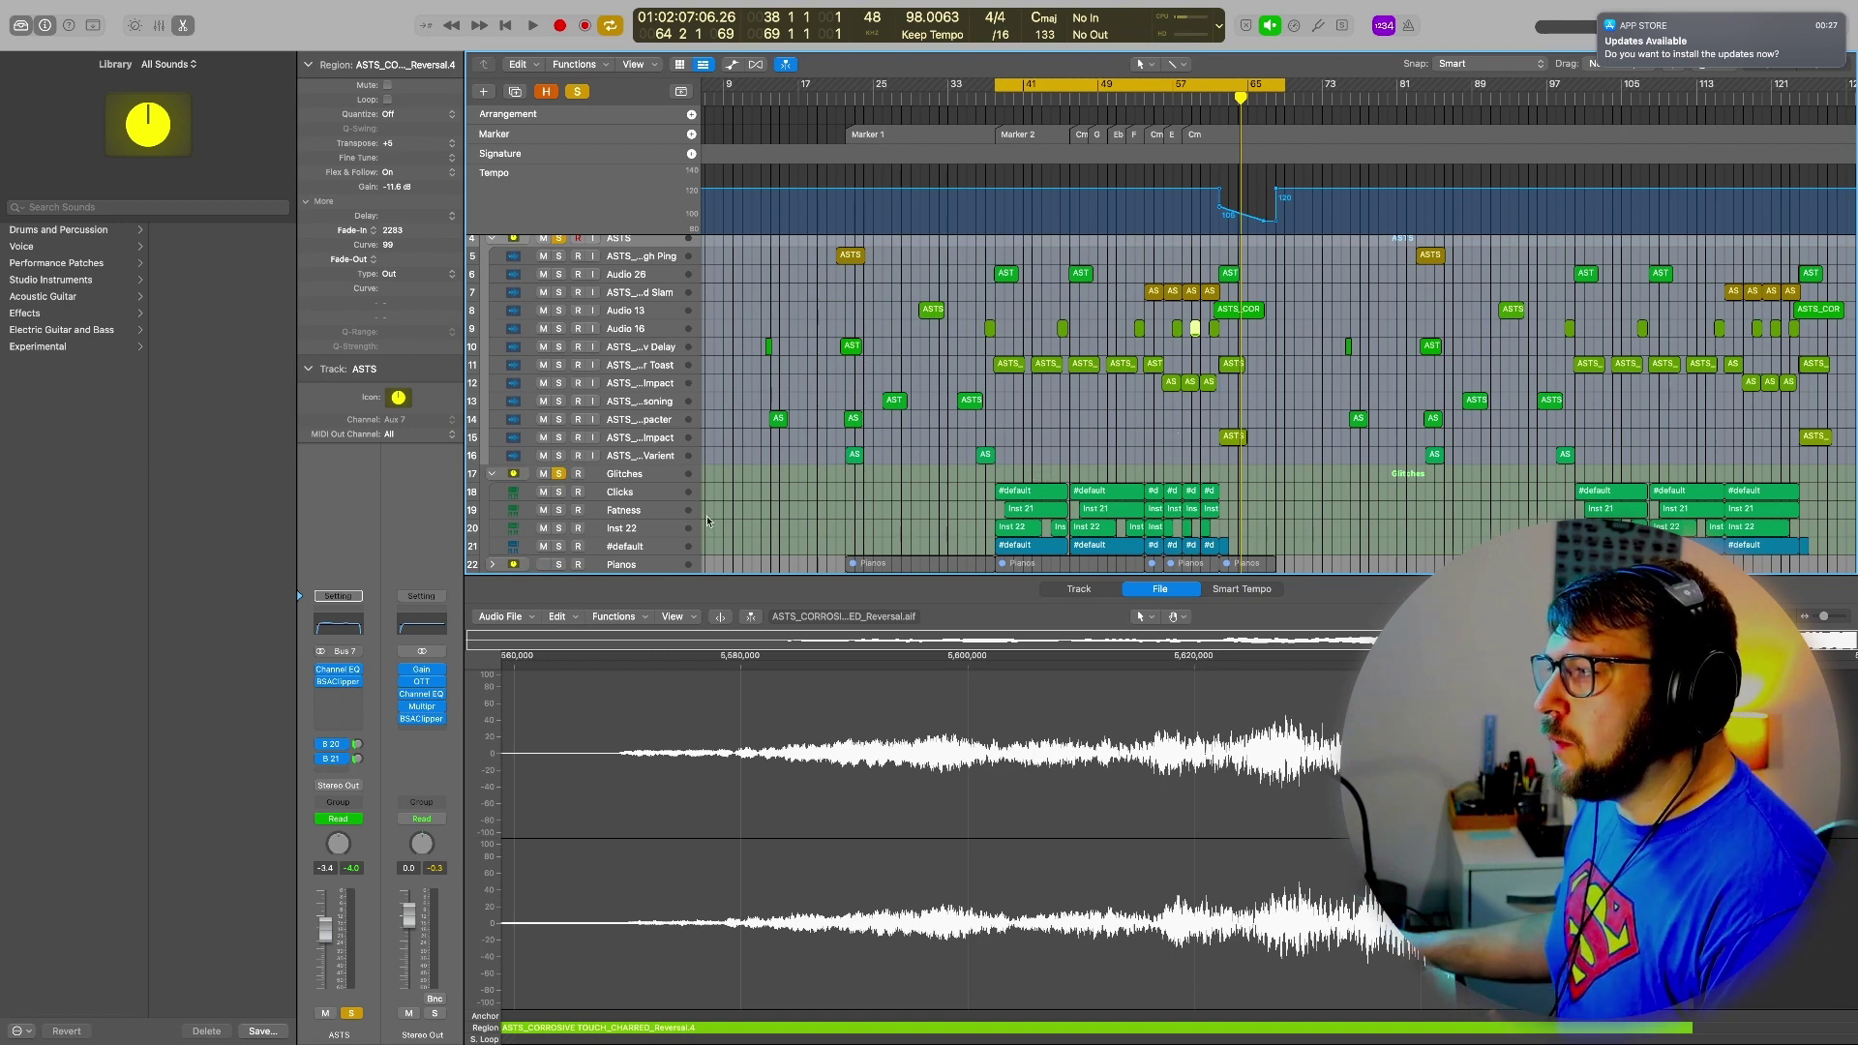
click(648, 510)
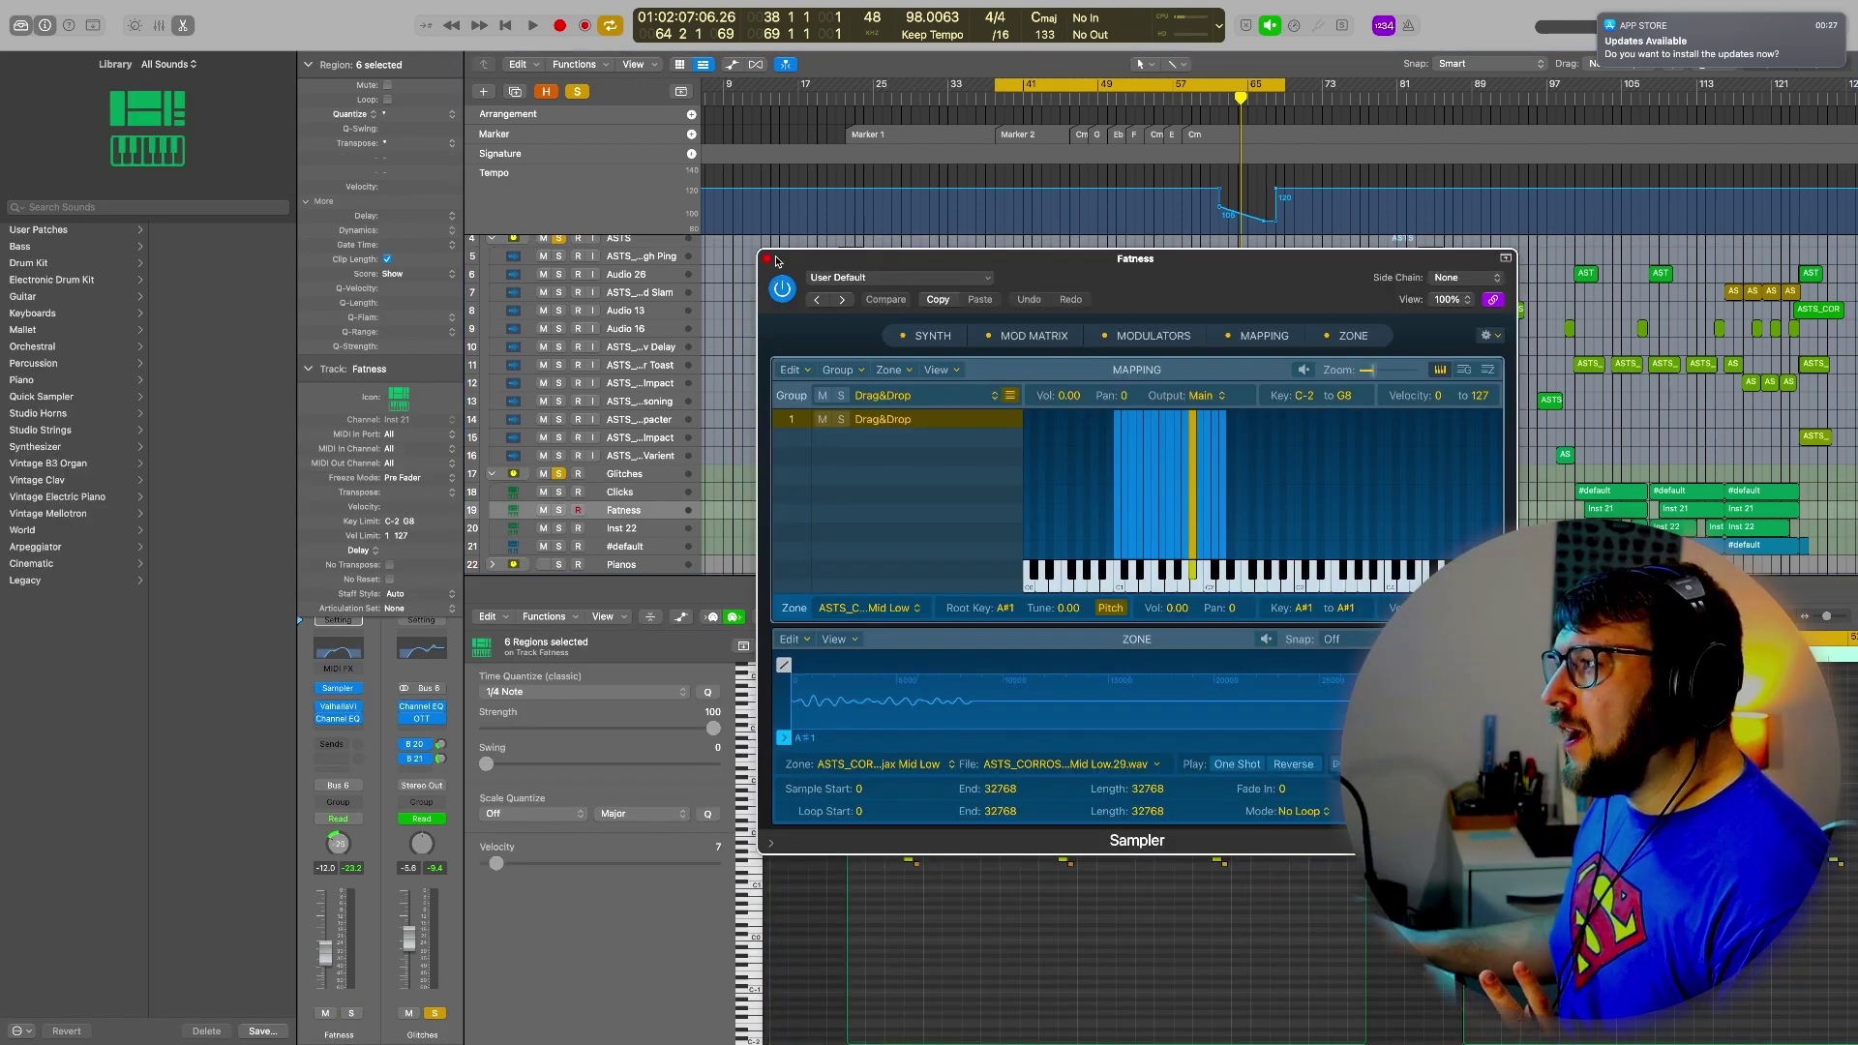
click(766, 259)
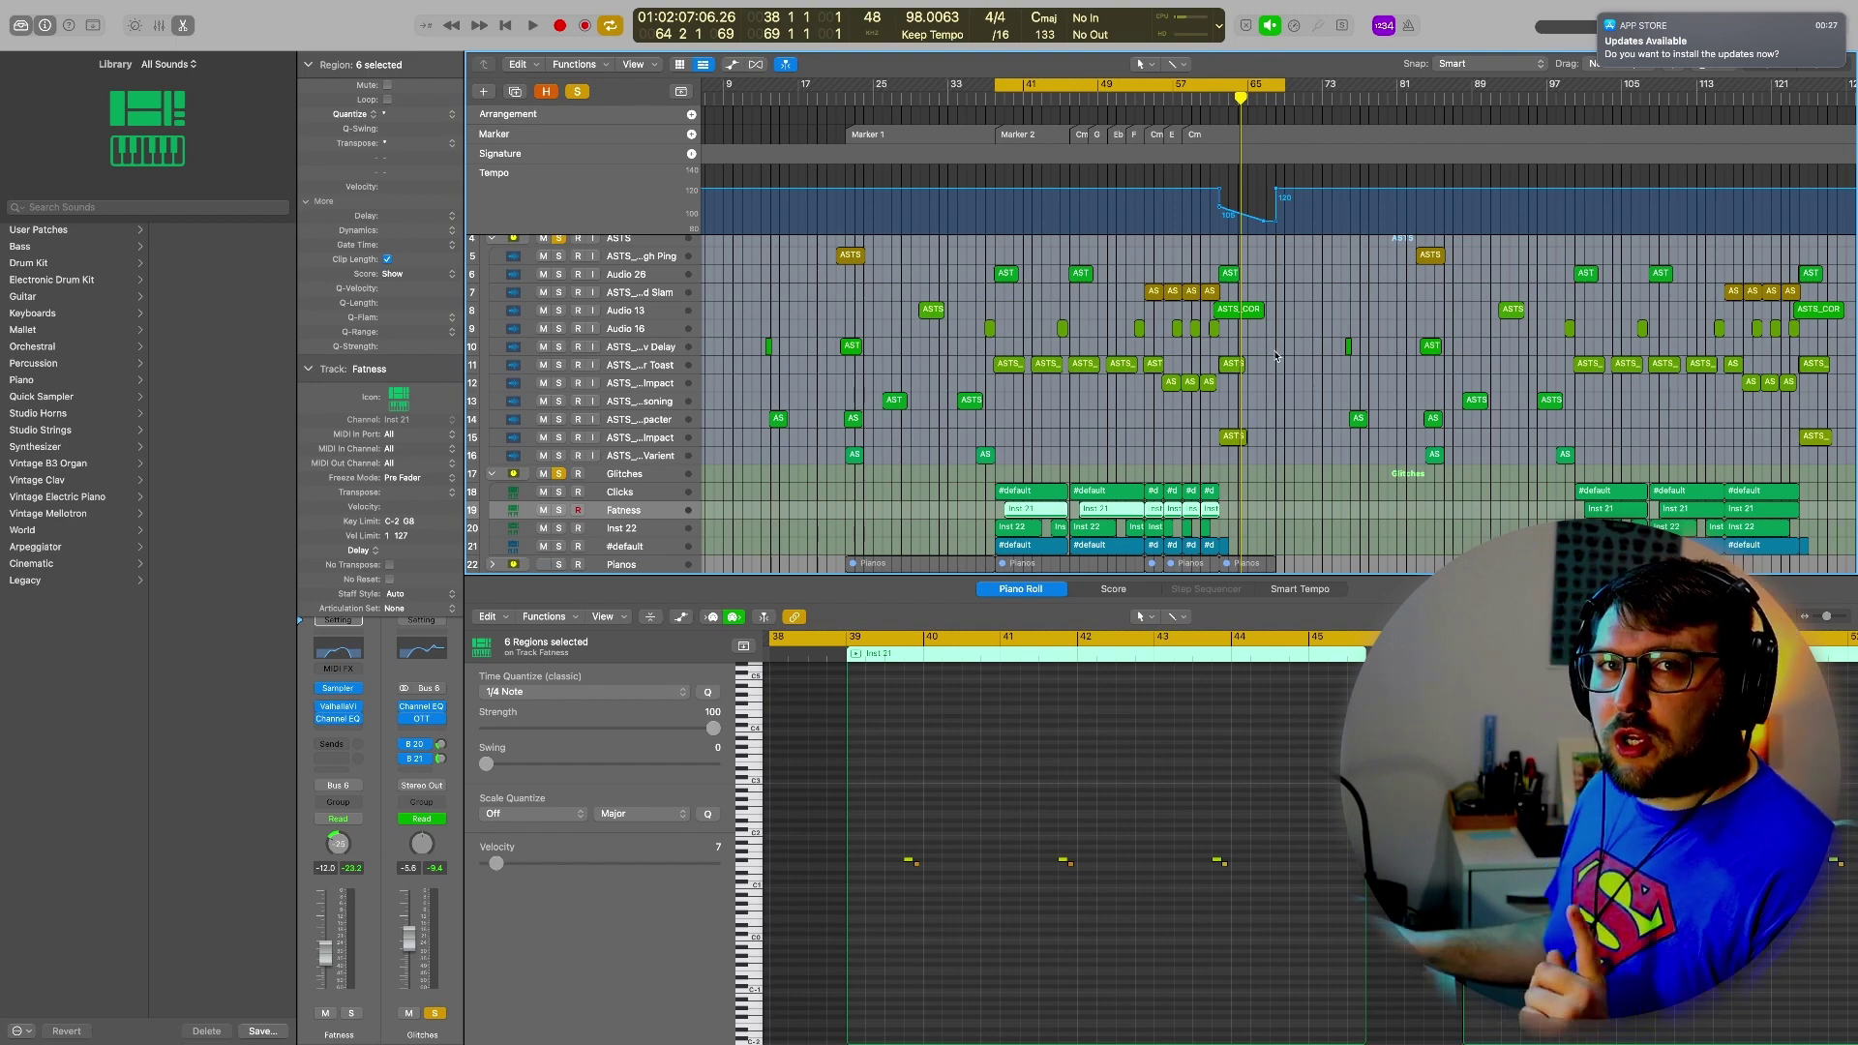
Solo the Rubber Toast and Audio 26 tracks in the ASTS stack and audition them together
scroll(1329, 366, down, 3)
scroll(1329, 366, right, 1)
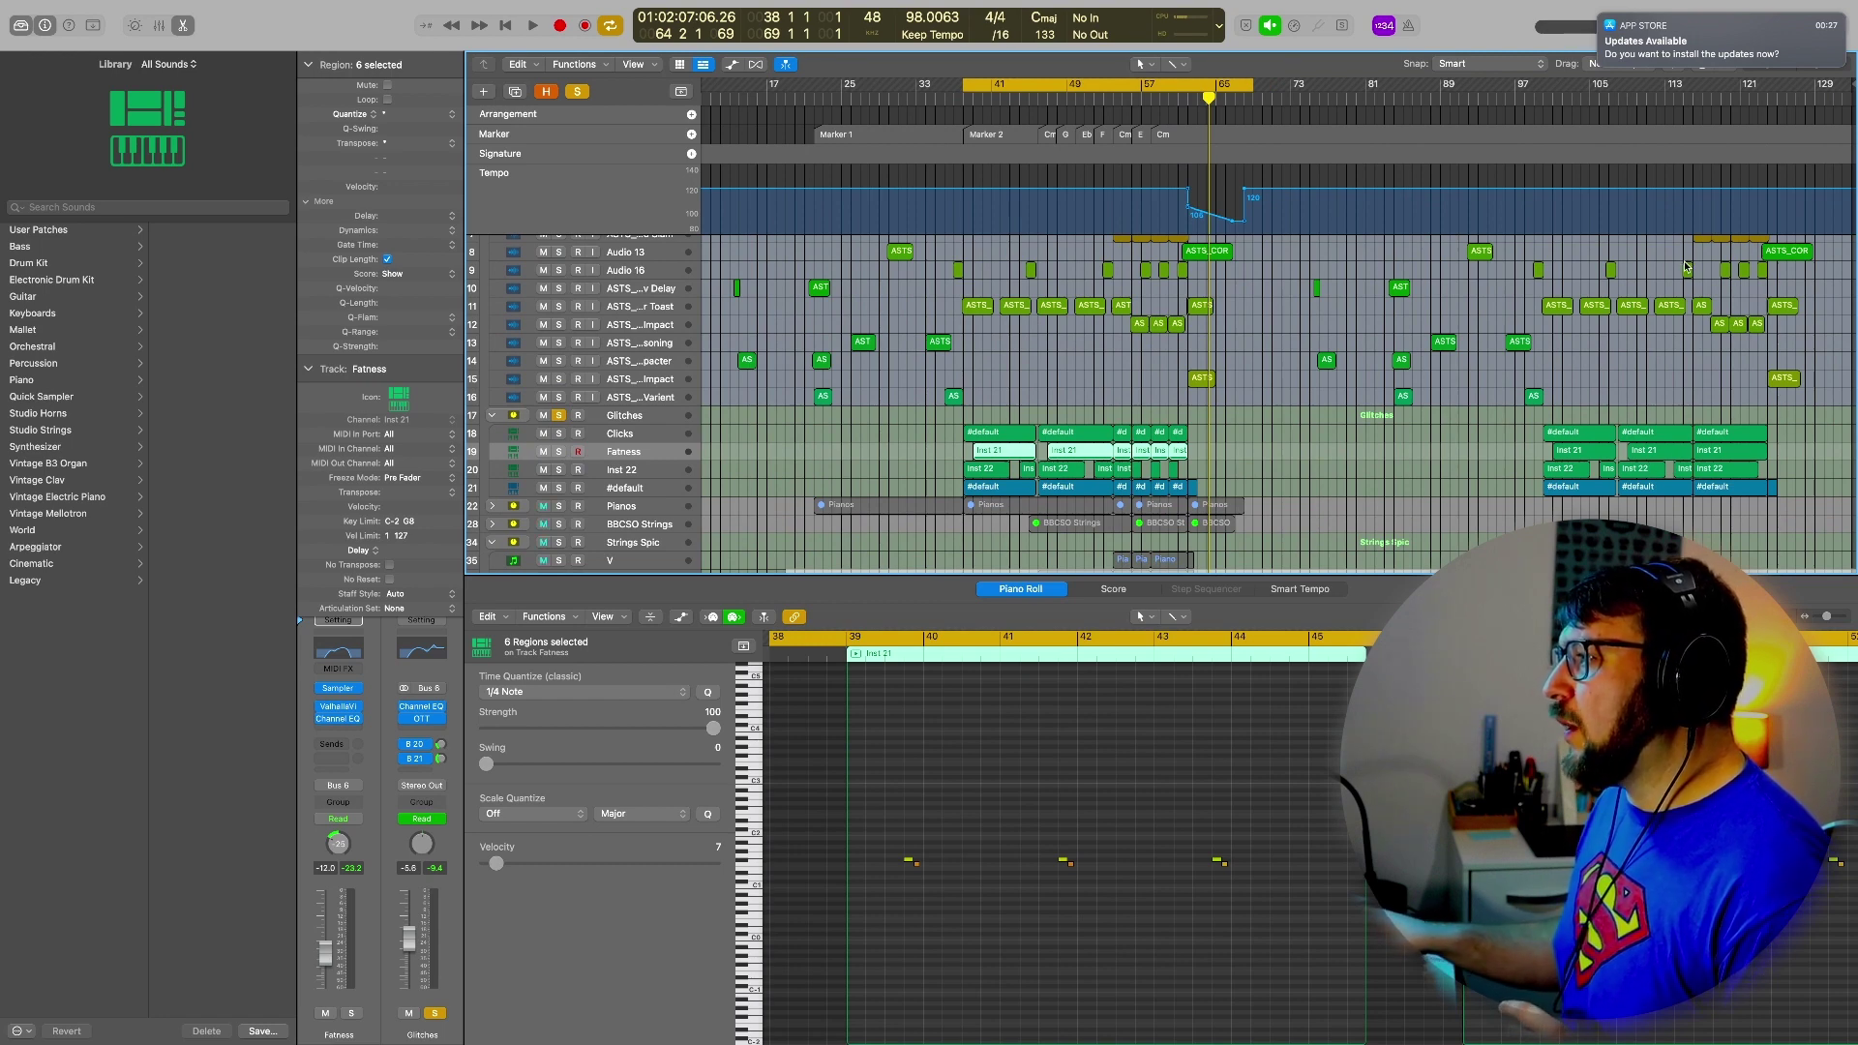
scroll(997, 285, up, 4)
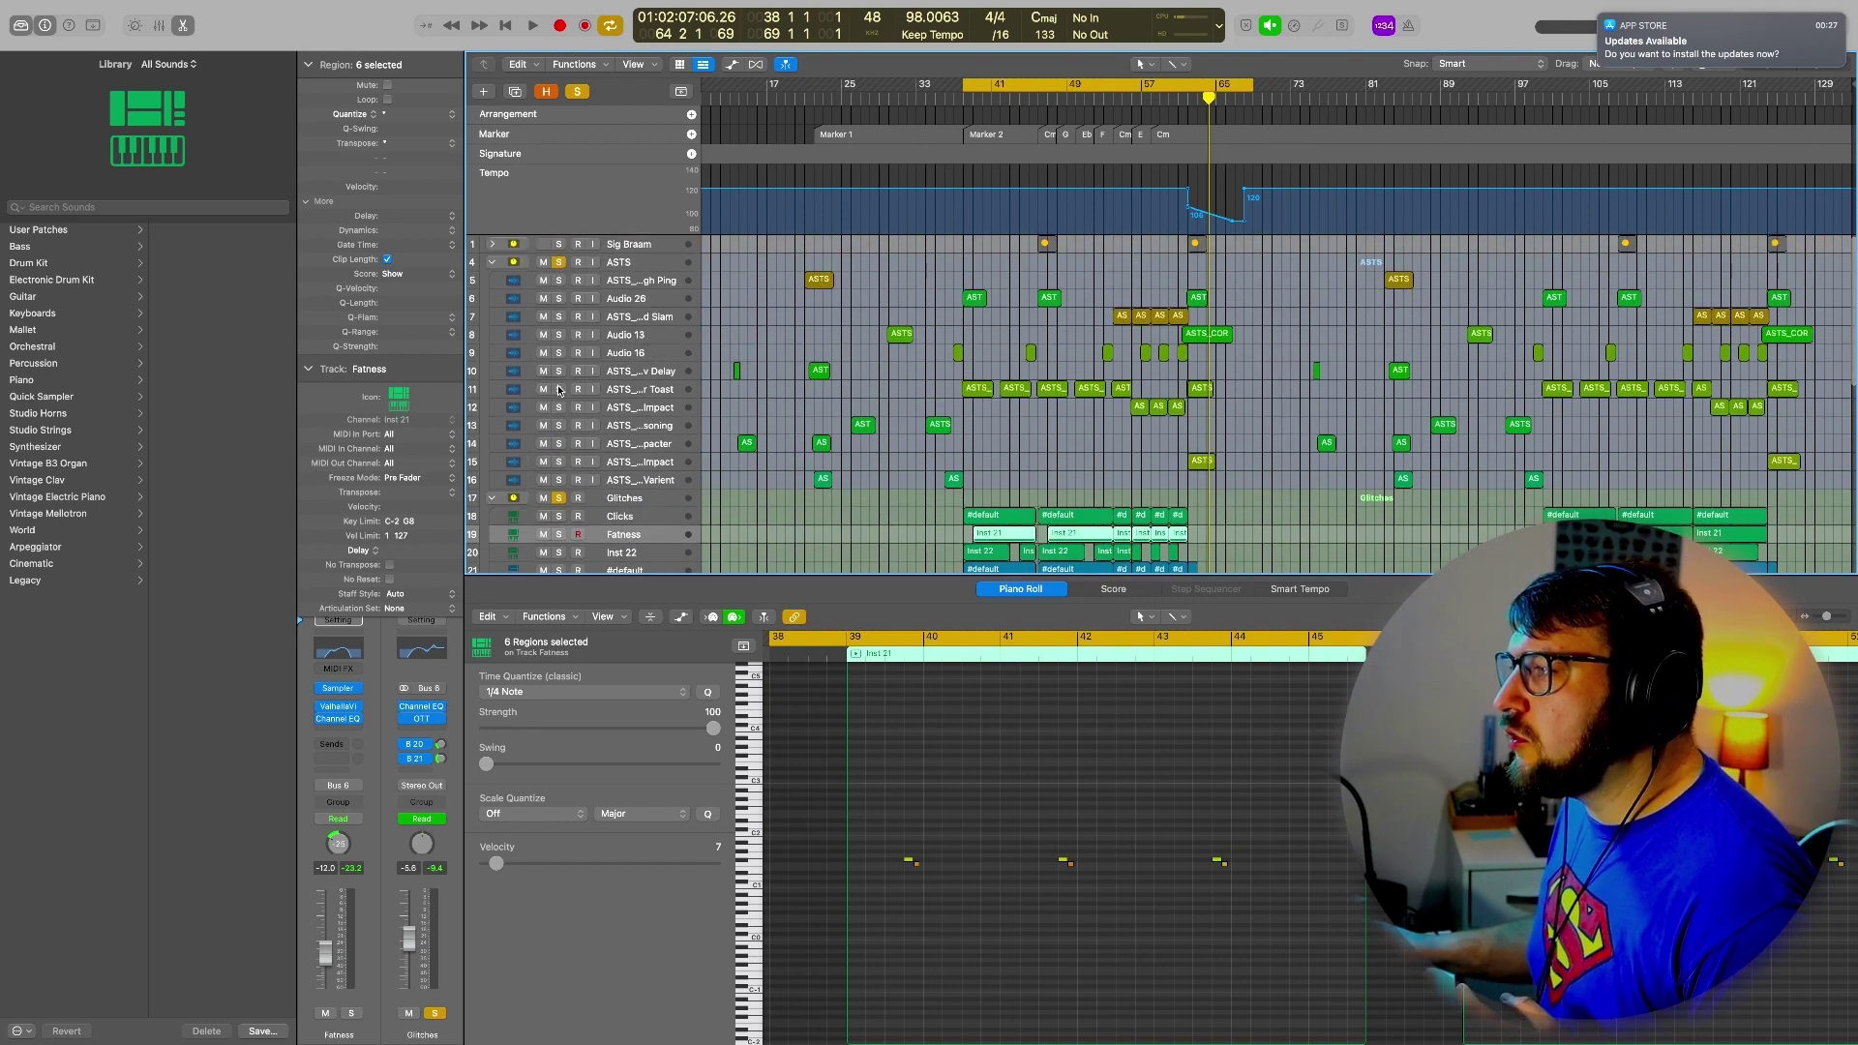
click(1032, 428)
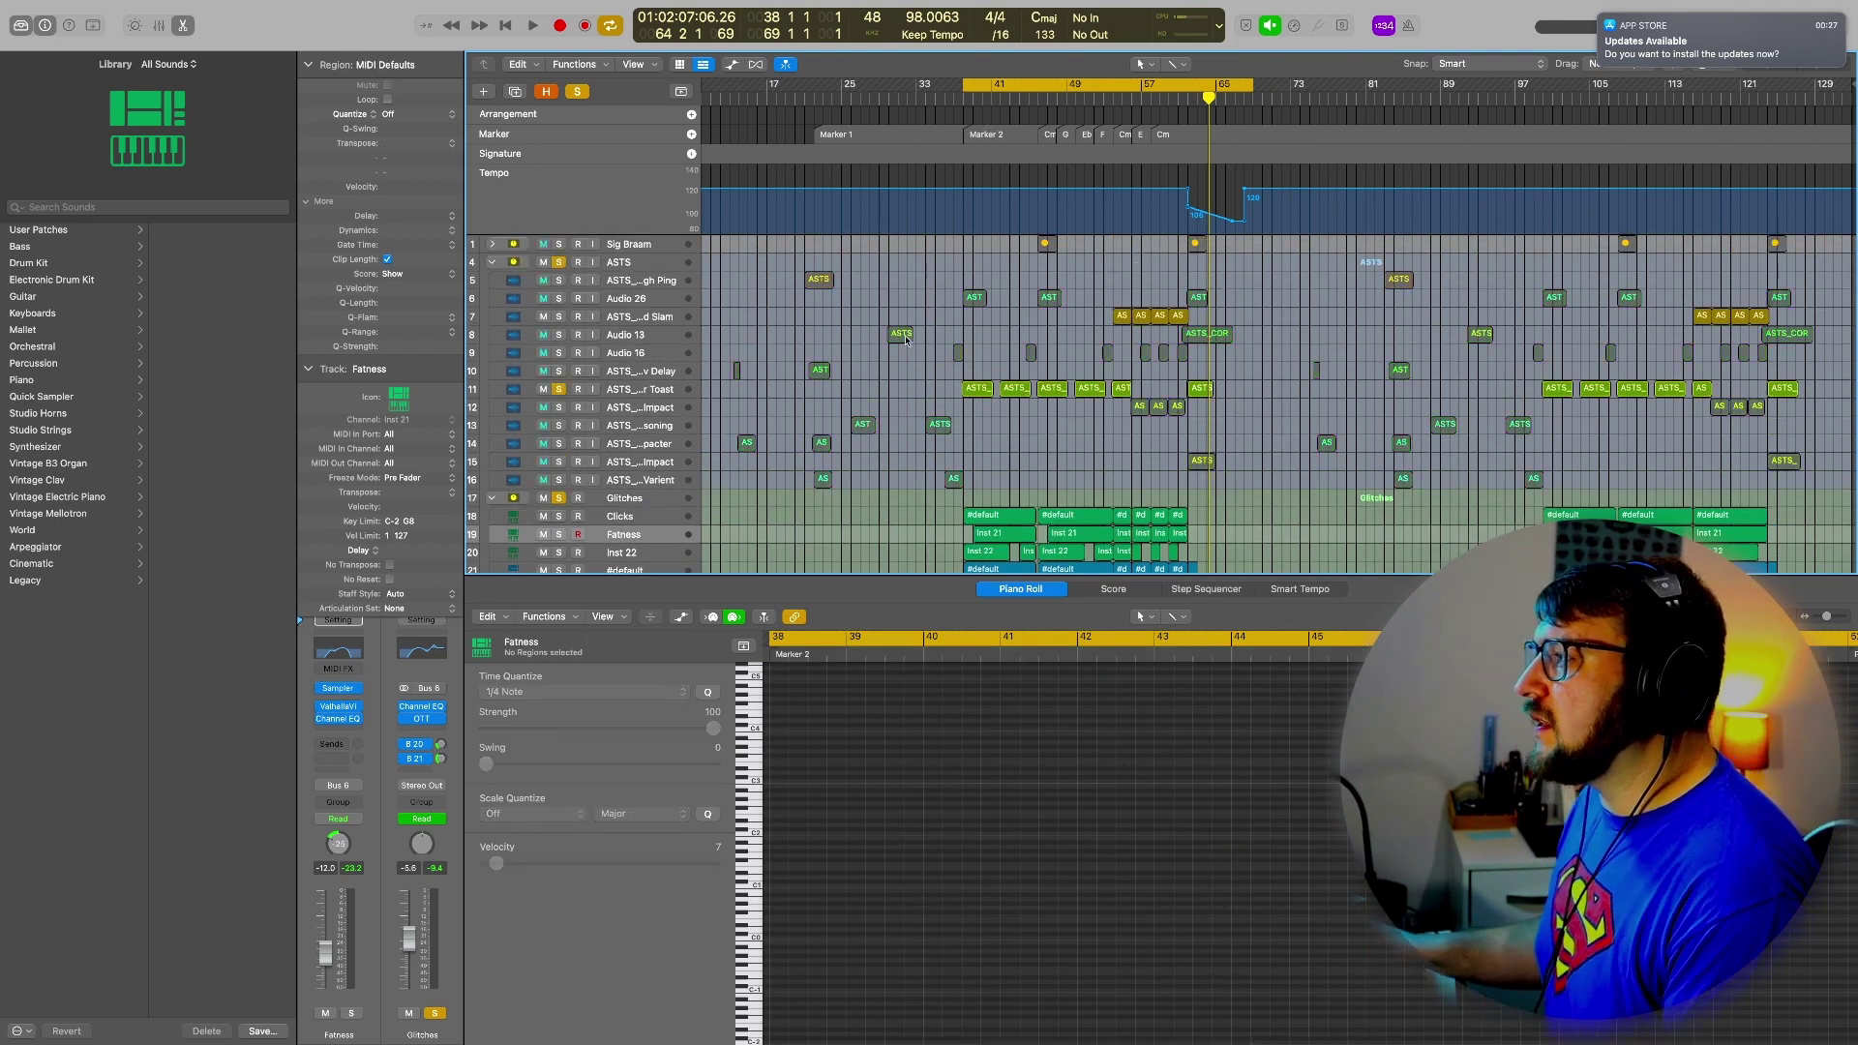
click(558, 298)
key(space)
scroll(655, 402, down, 2)
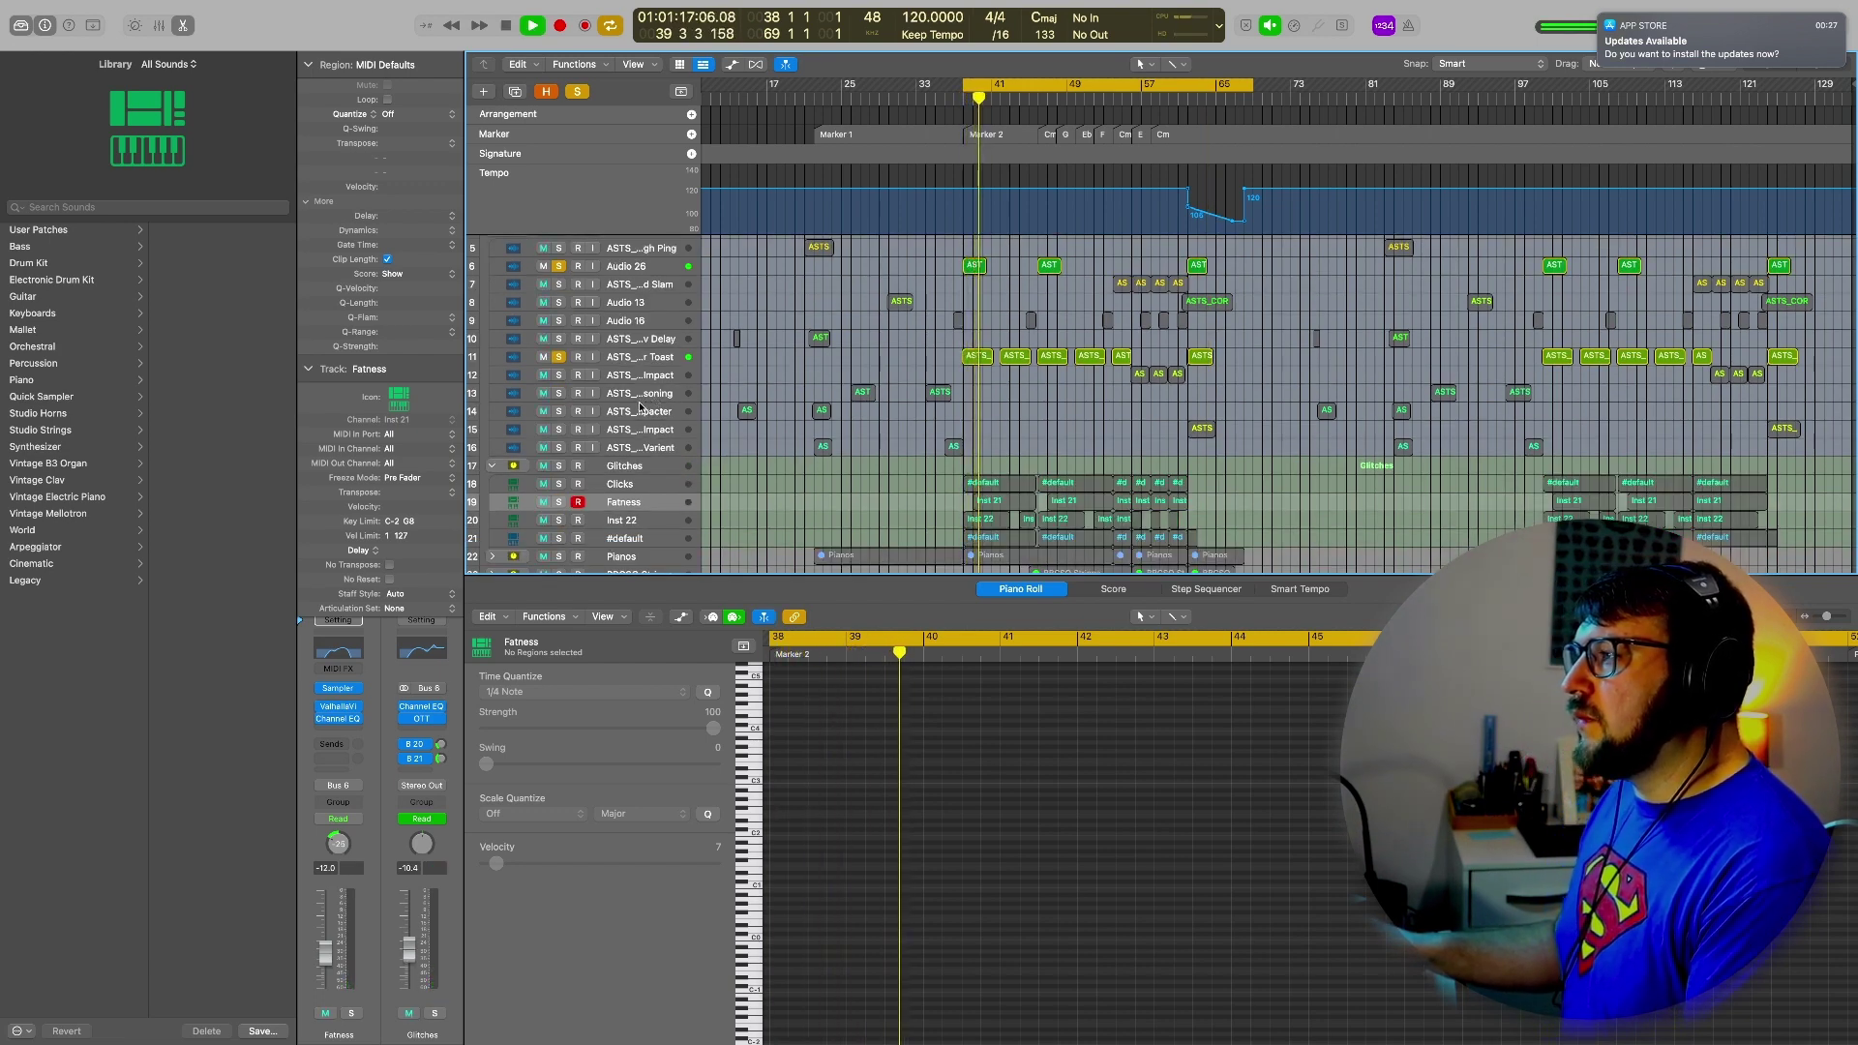
click(639, 356)
key(space)
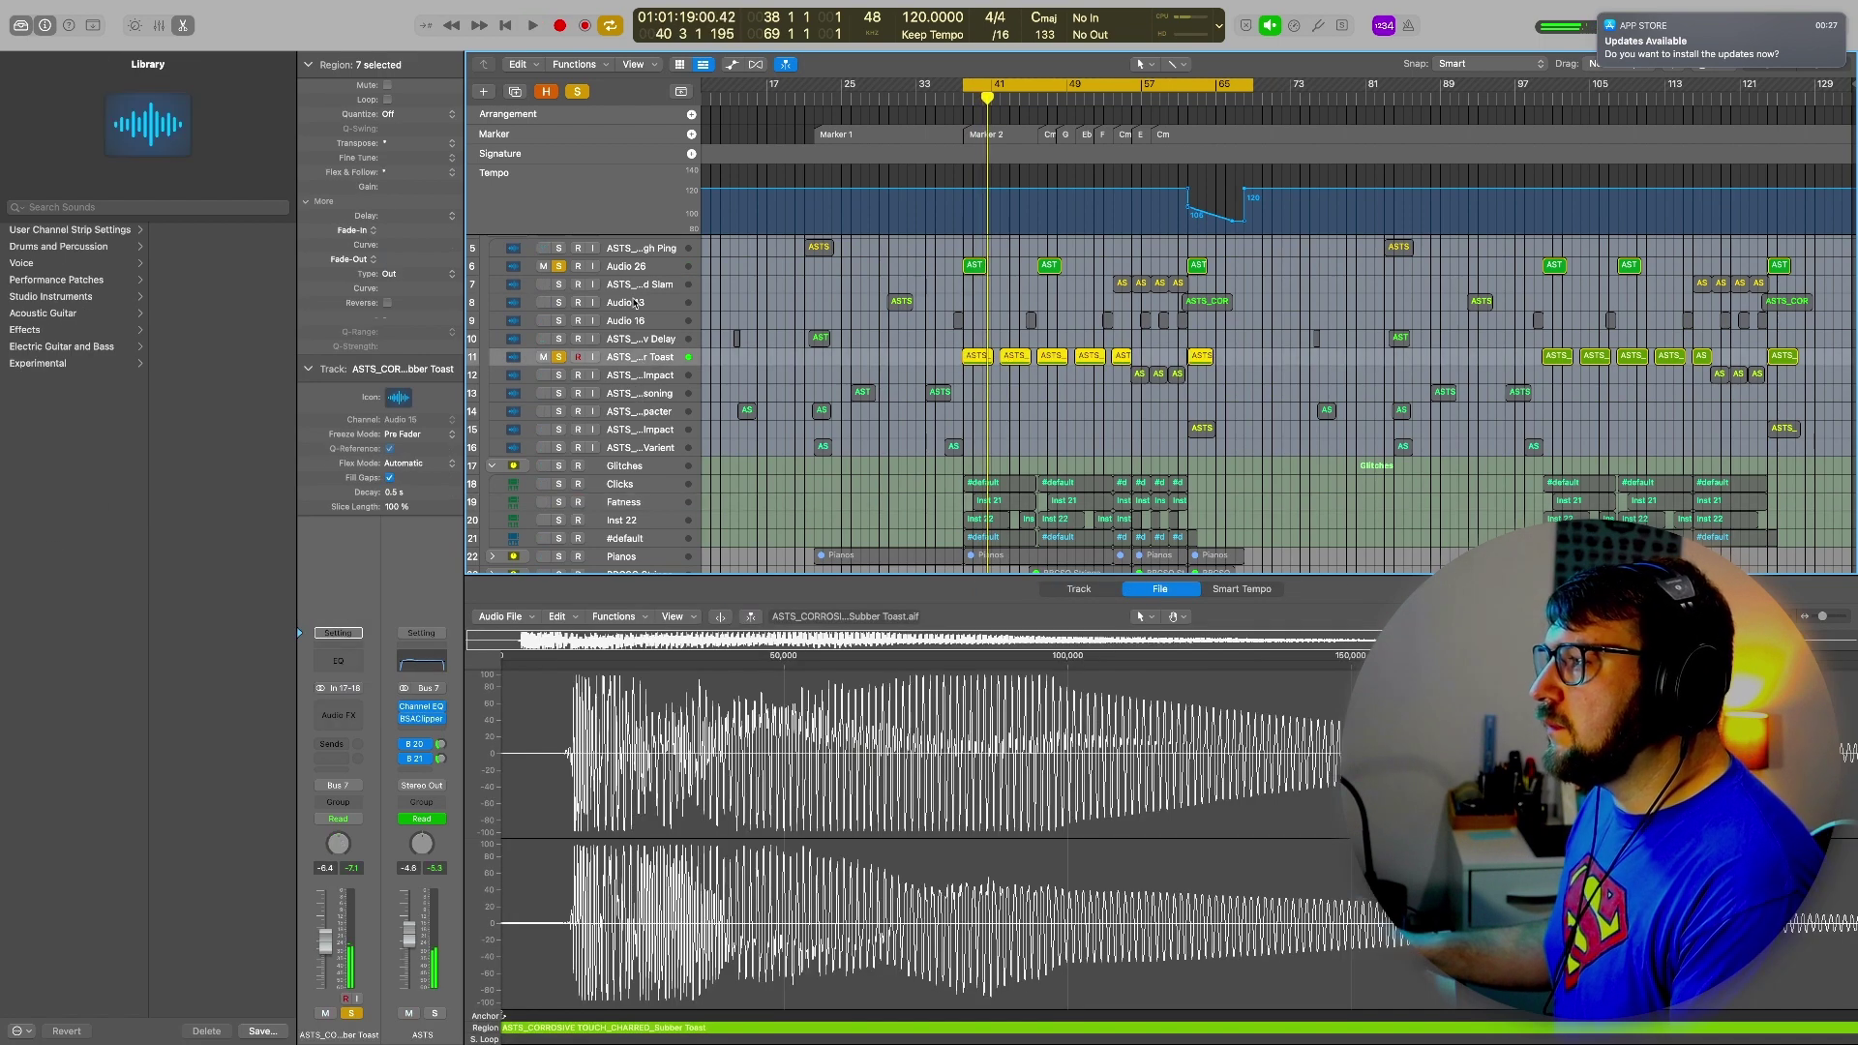
Remove the solo from the Rubber Toast track and audition Audio 26 on its own
click(560, 358)
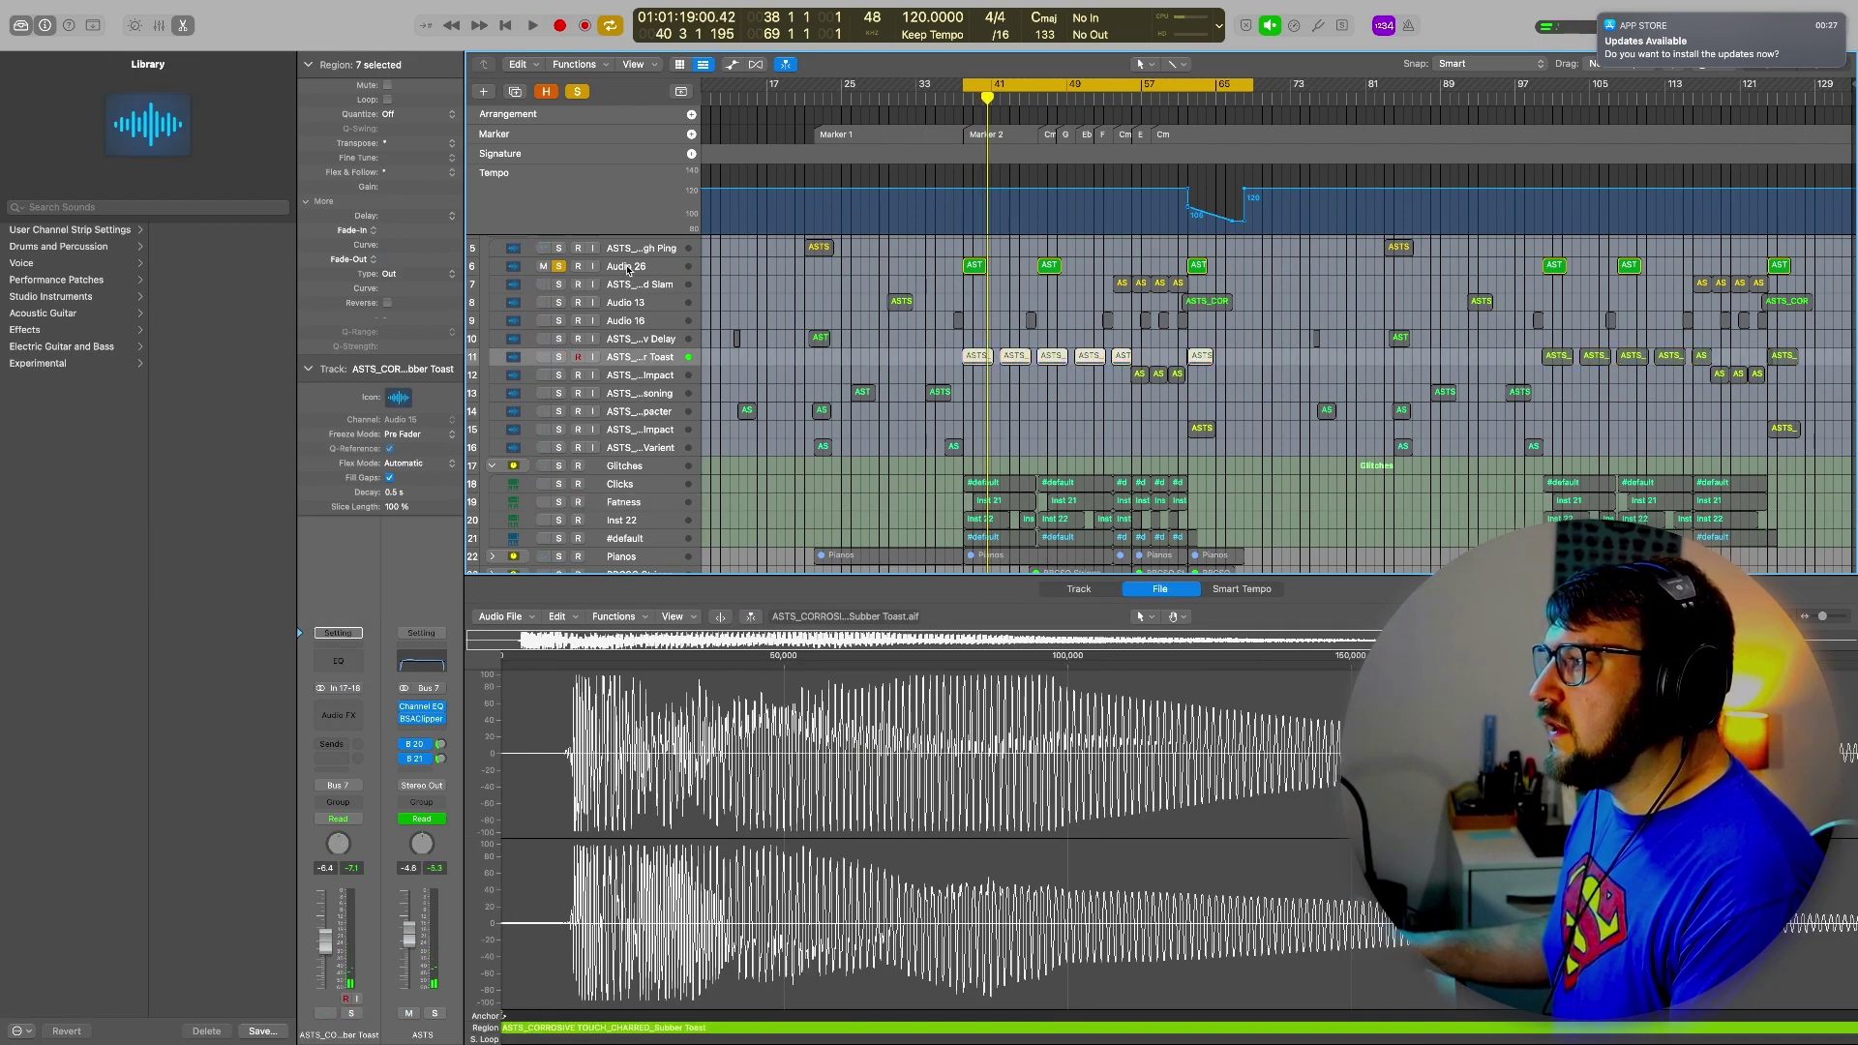
click(627, 267)
key(space)
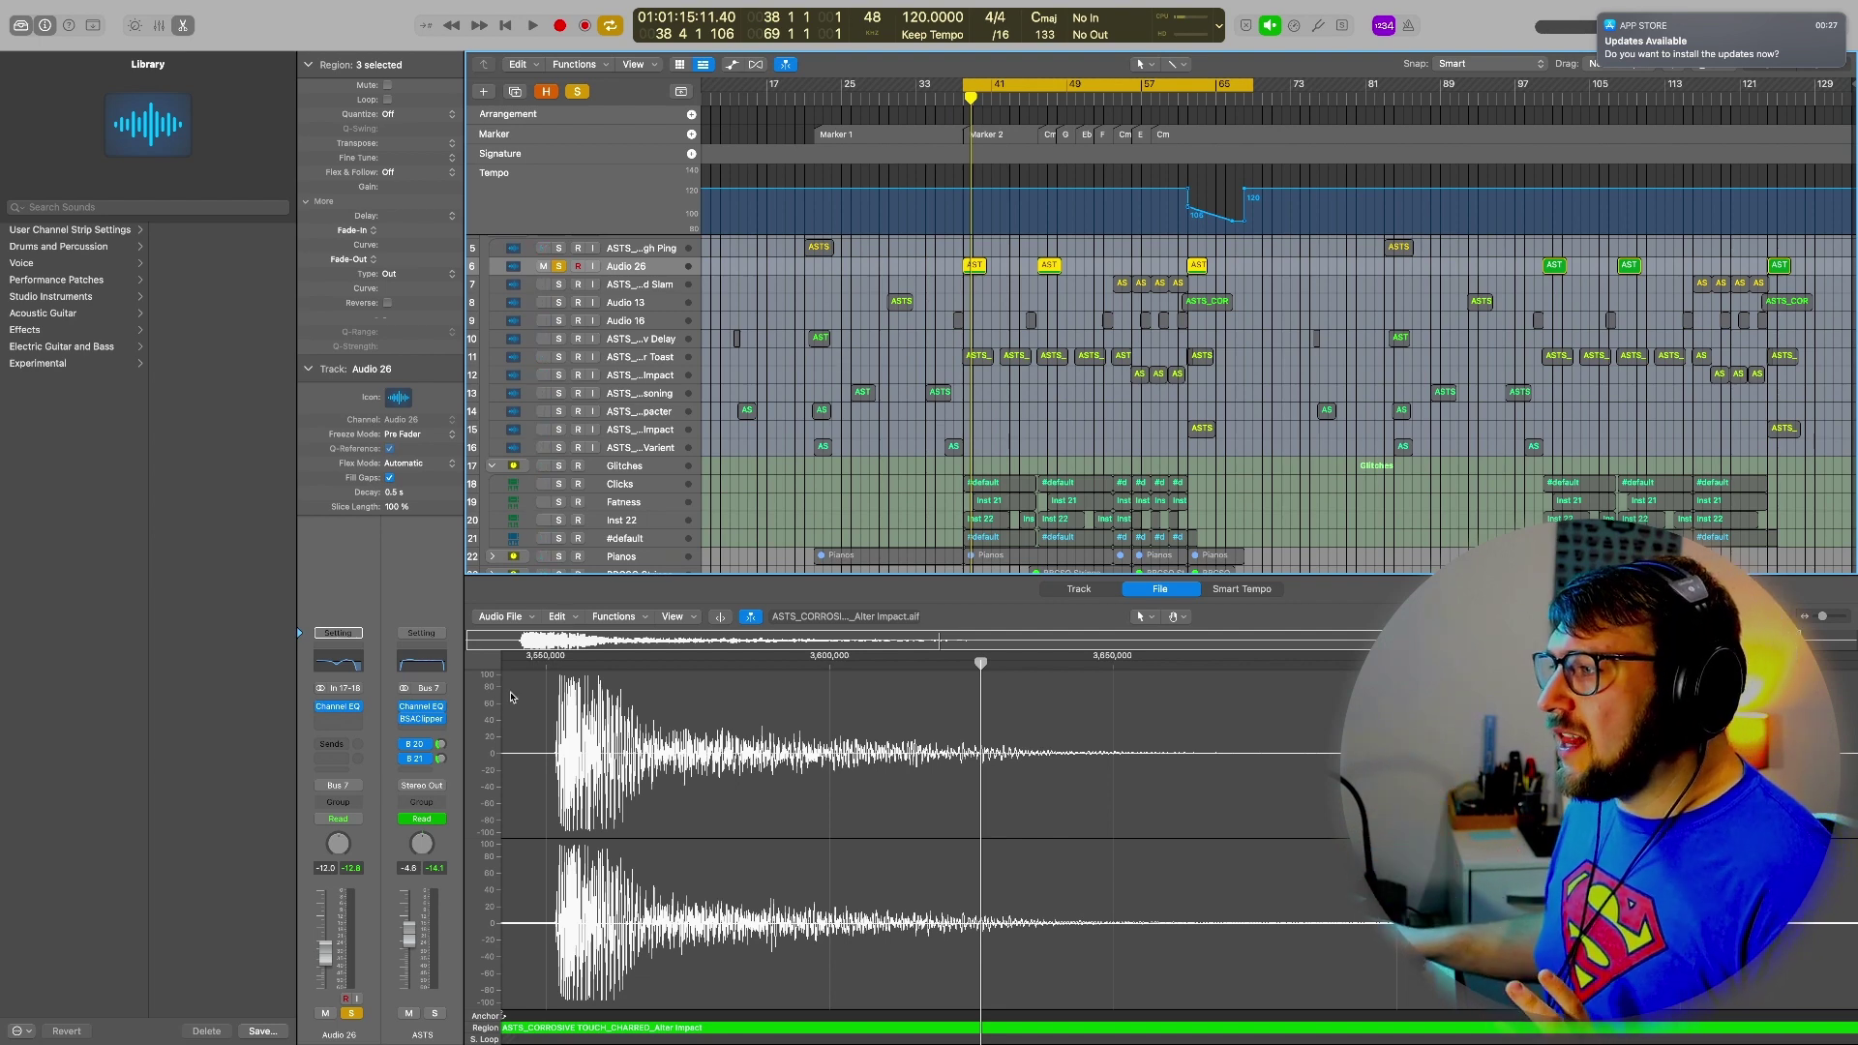
Open the Channel EQ on Audio 26 and compare playback with it bypassed and active
click(331, 662)
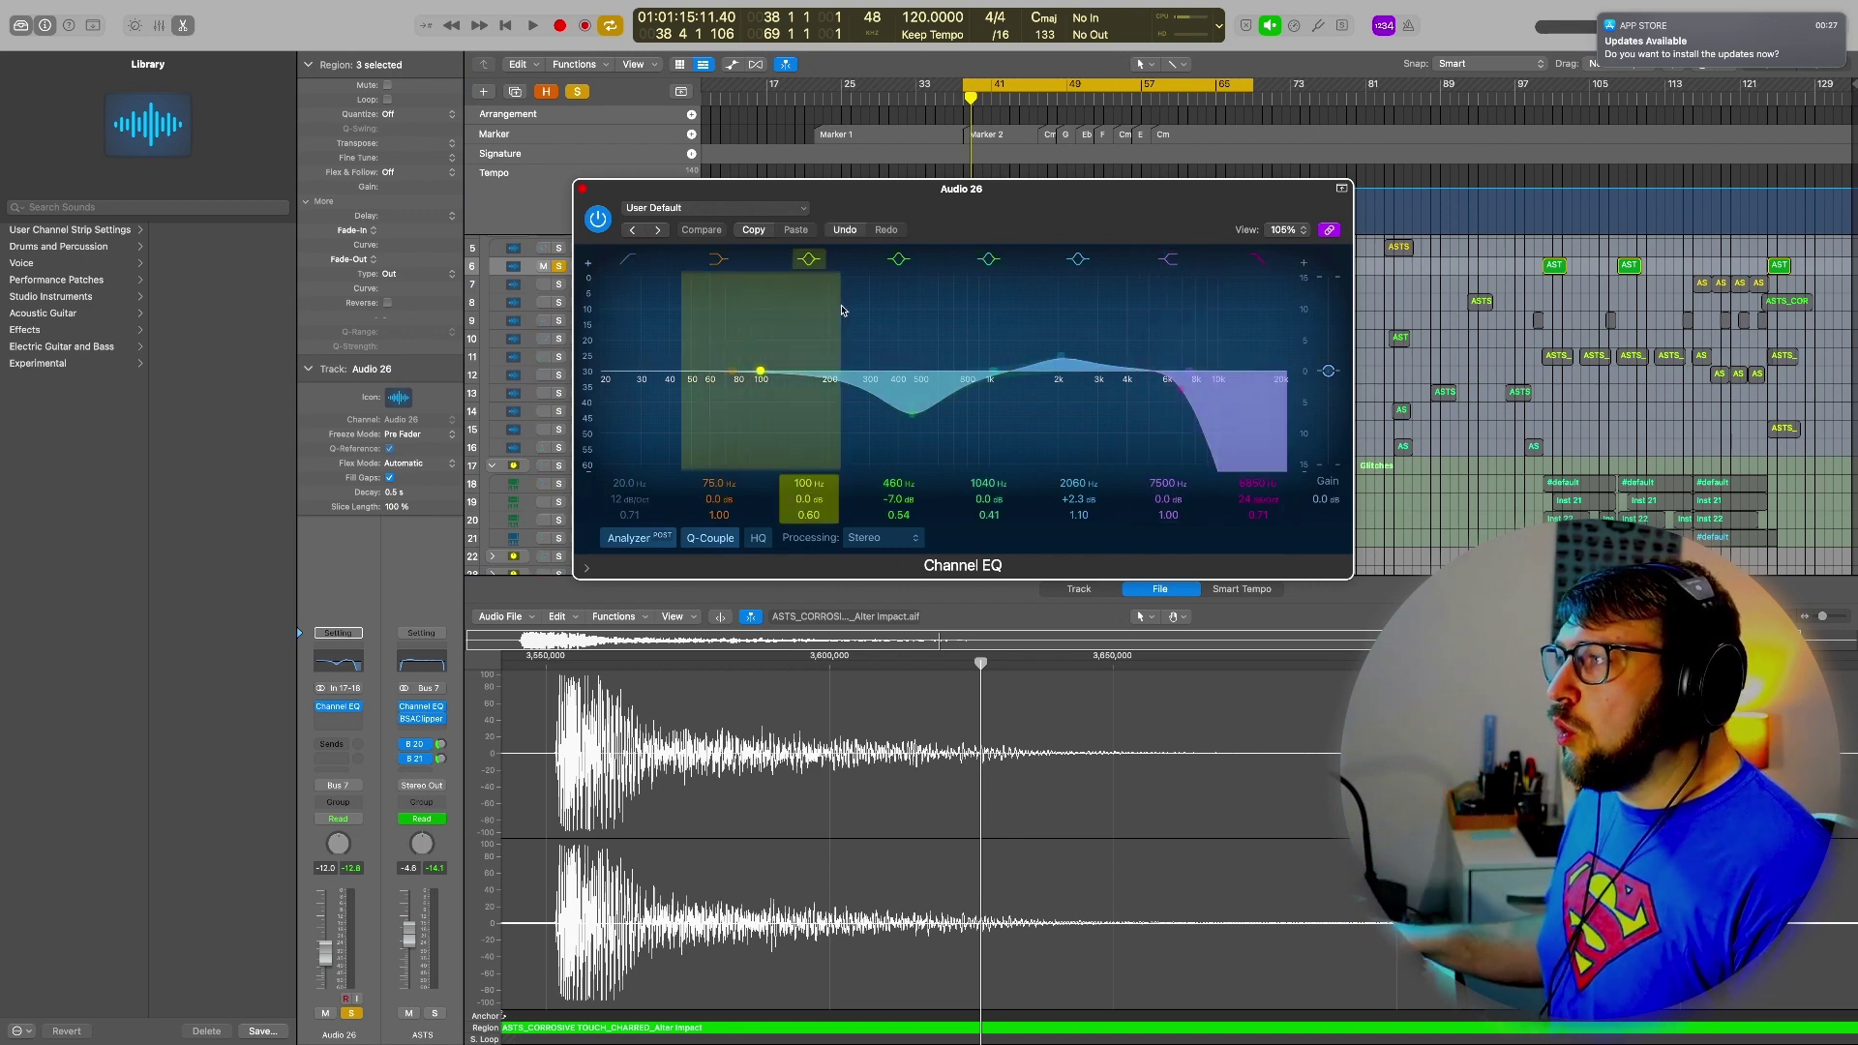
scroll(730, 339, down, 2)
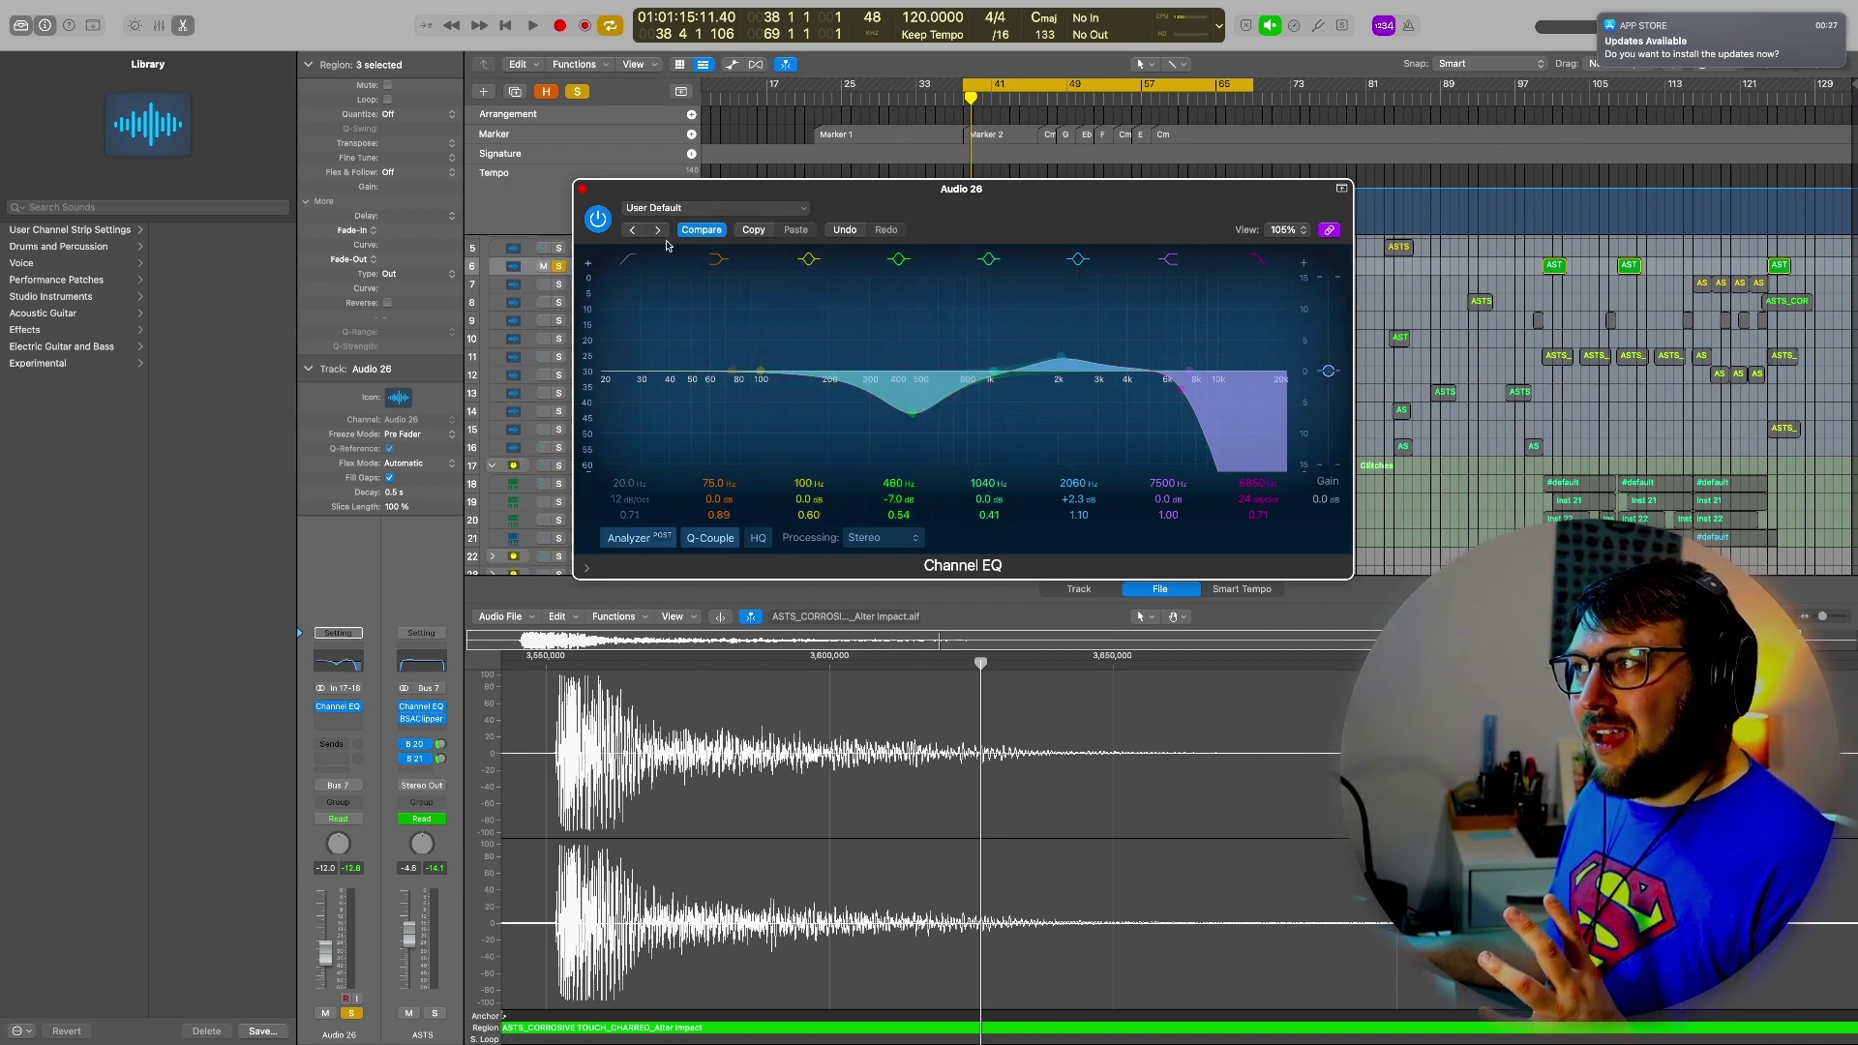
click(600, 221)
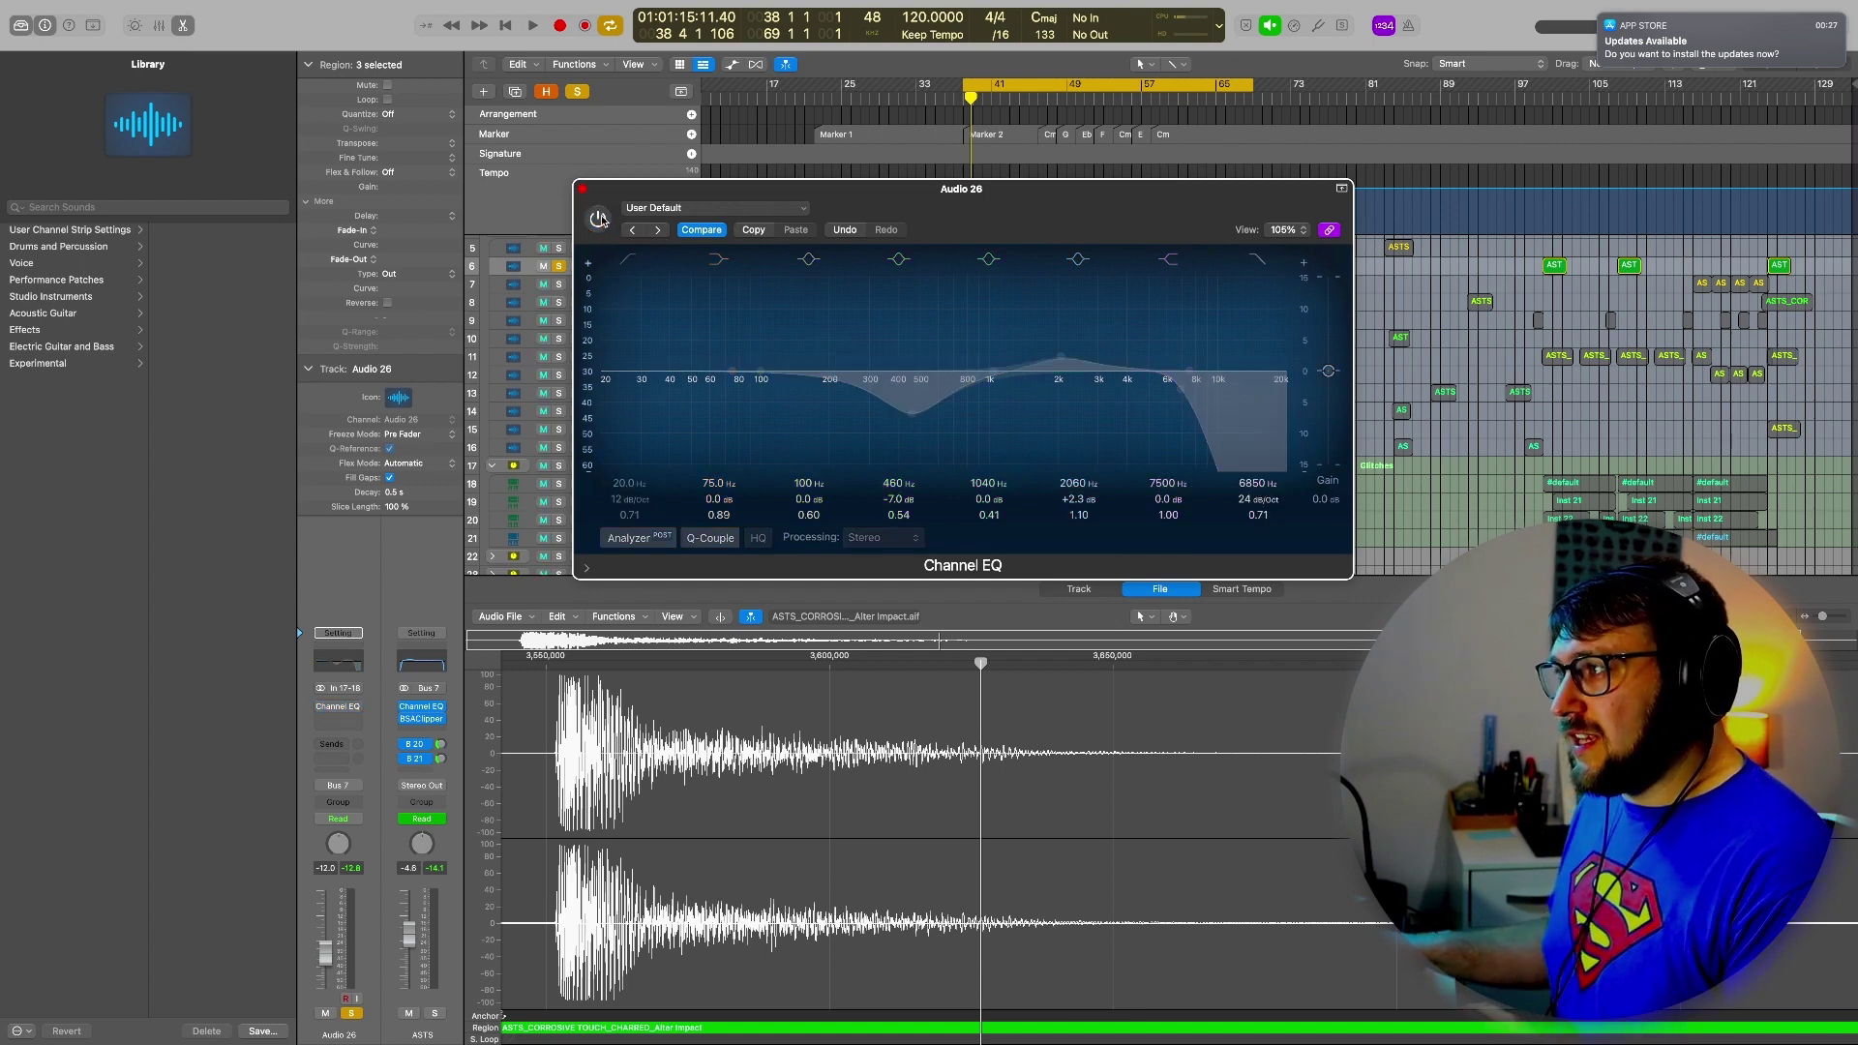
drag(696, 189, 881, 451)
key(space)
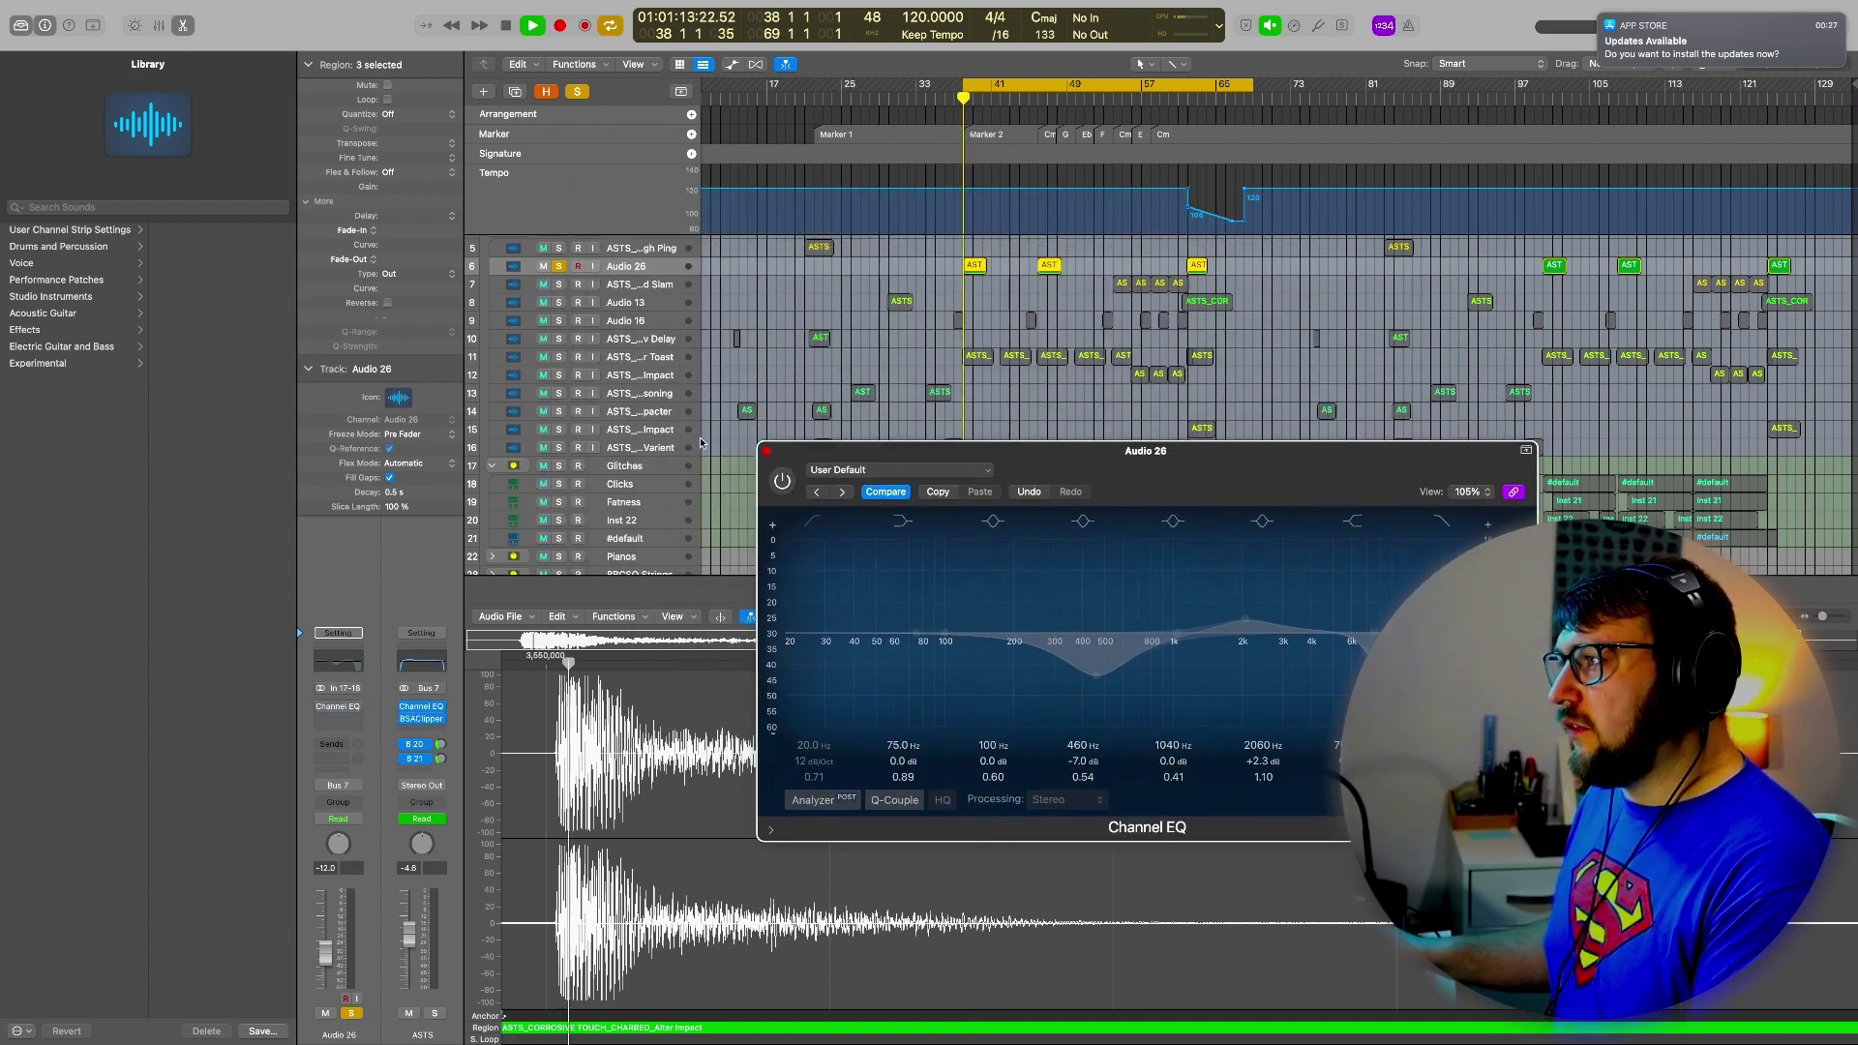
click(784, 481)
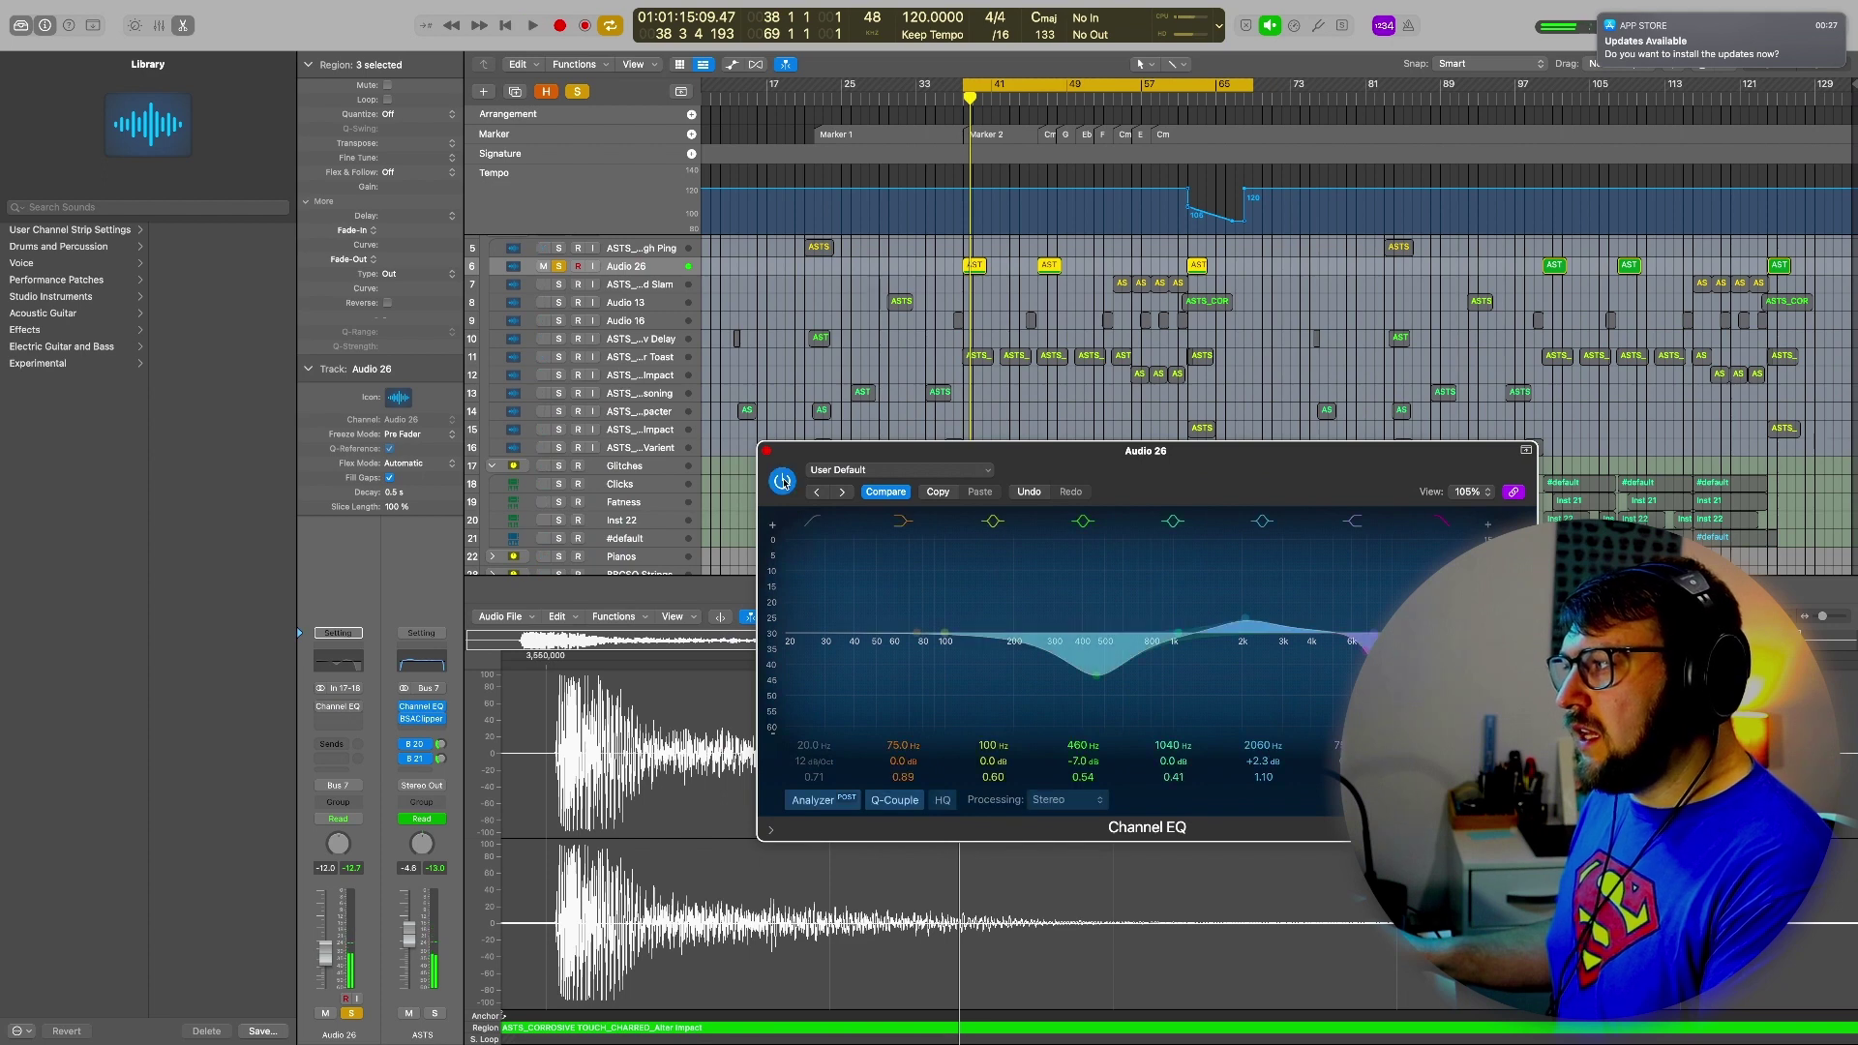
Enable the low cut in Audio 26's Channel EQ at 38.8 Hz with a 48 dB/Oct slope and audition it
key(space)
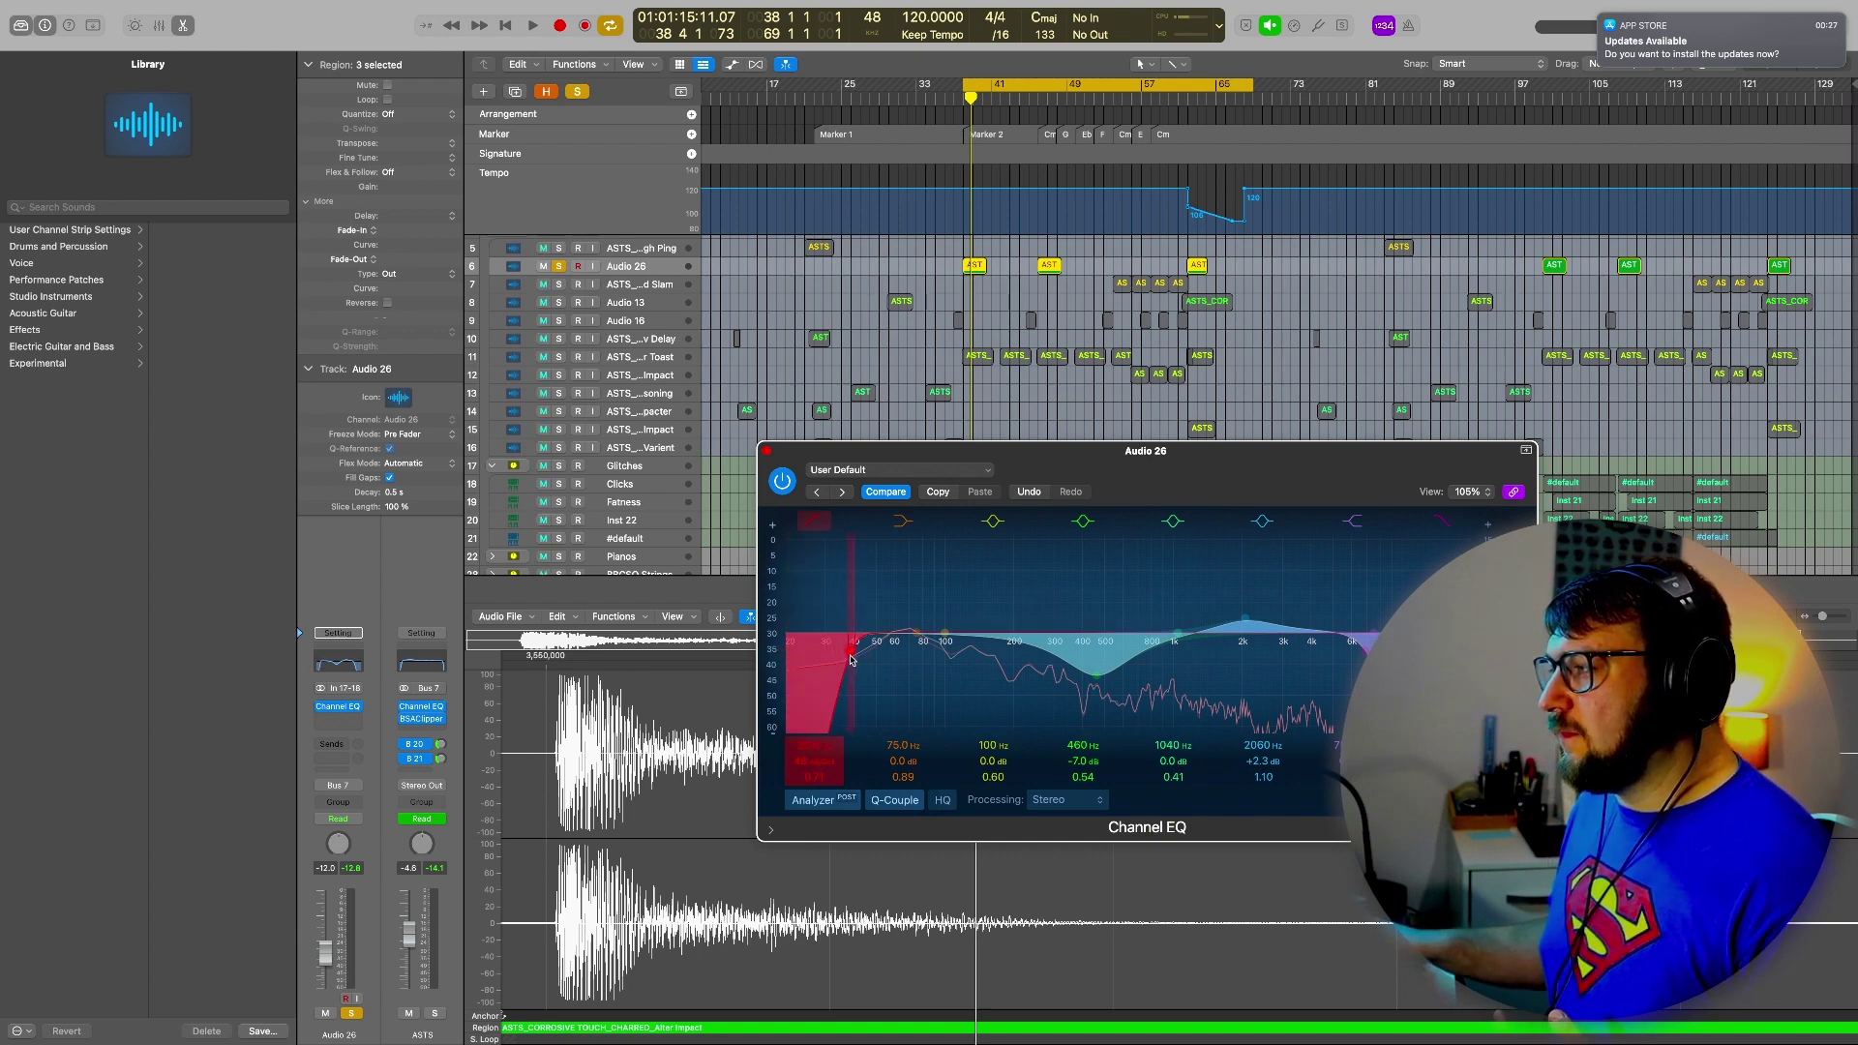
key(space)
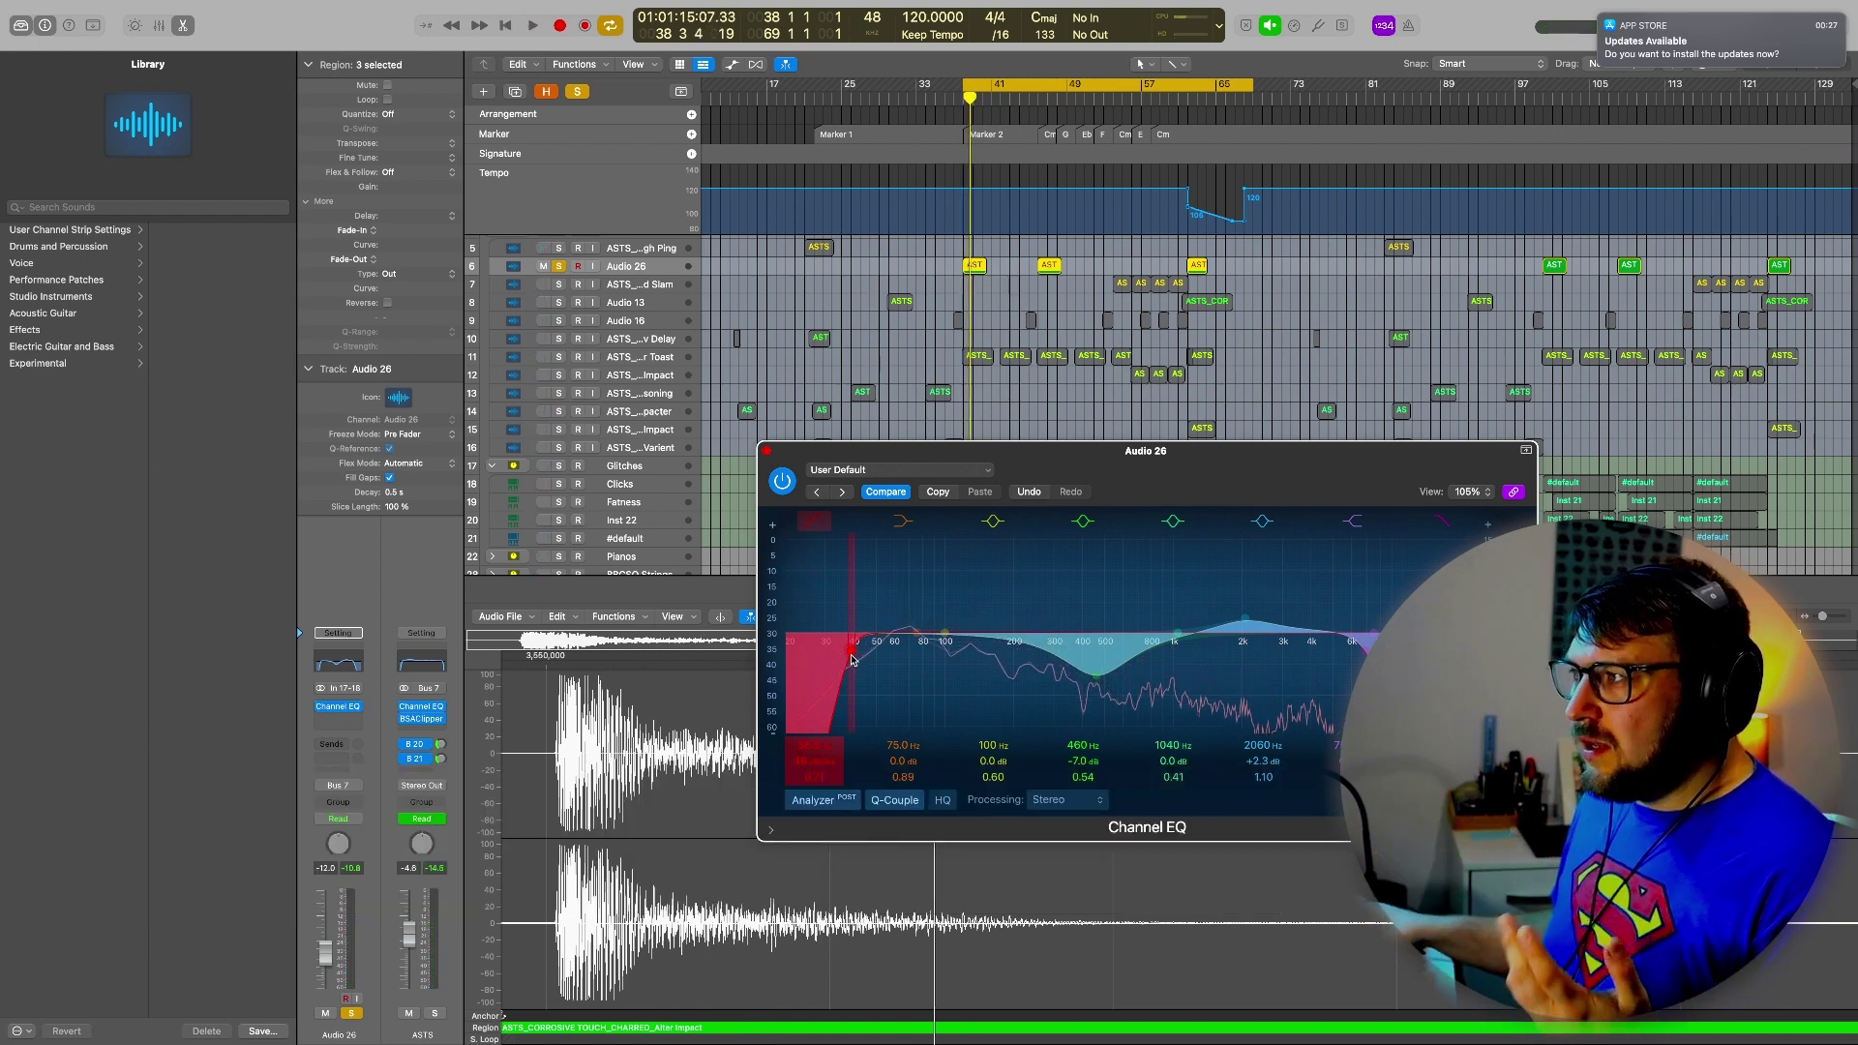
Select the ASTS track stack, review its Channel EQ curve, and close the EQ
scroll(631, 261, up, 2)
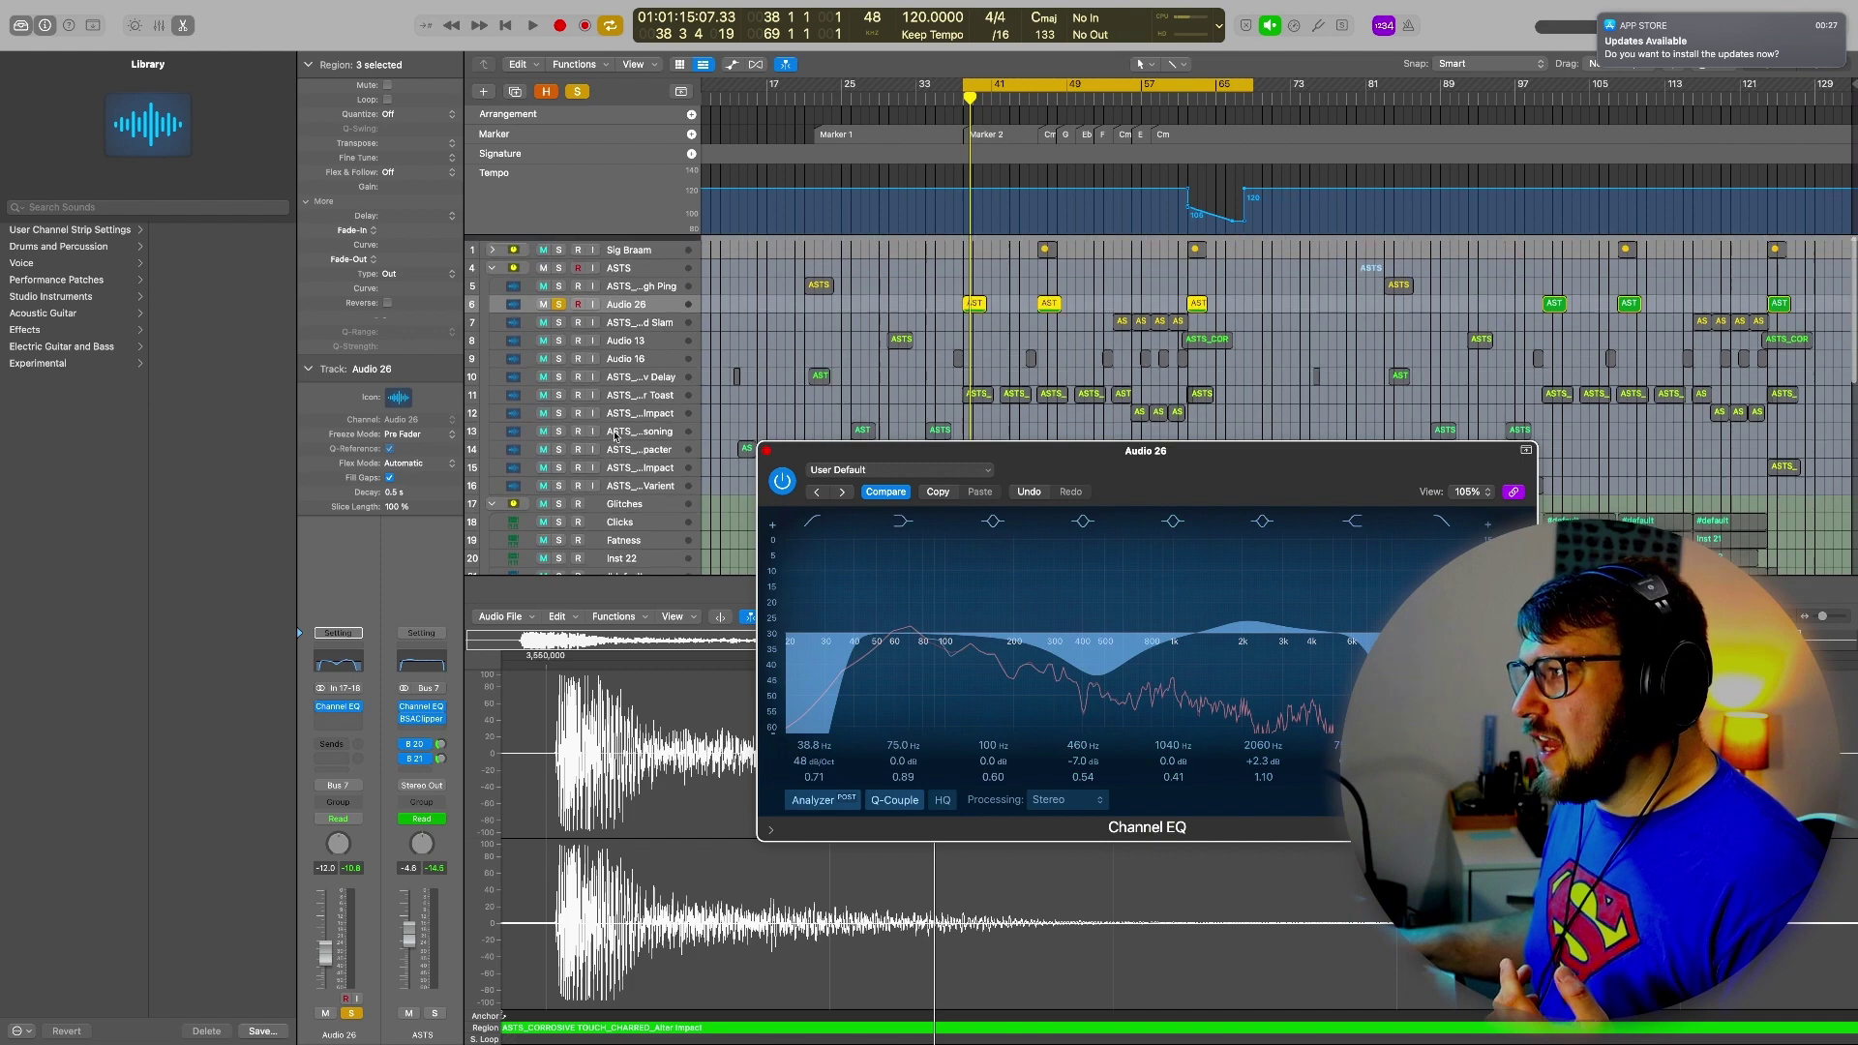
click(631, 261)
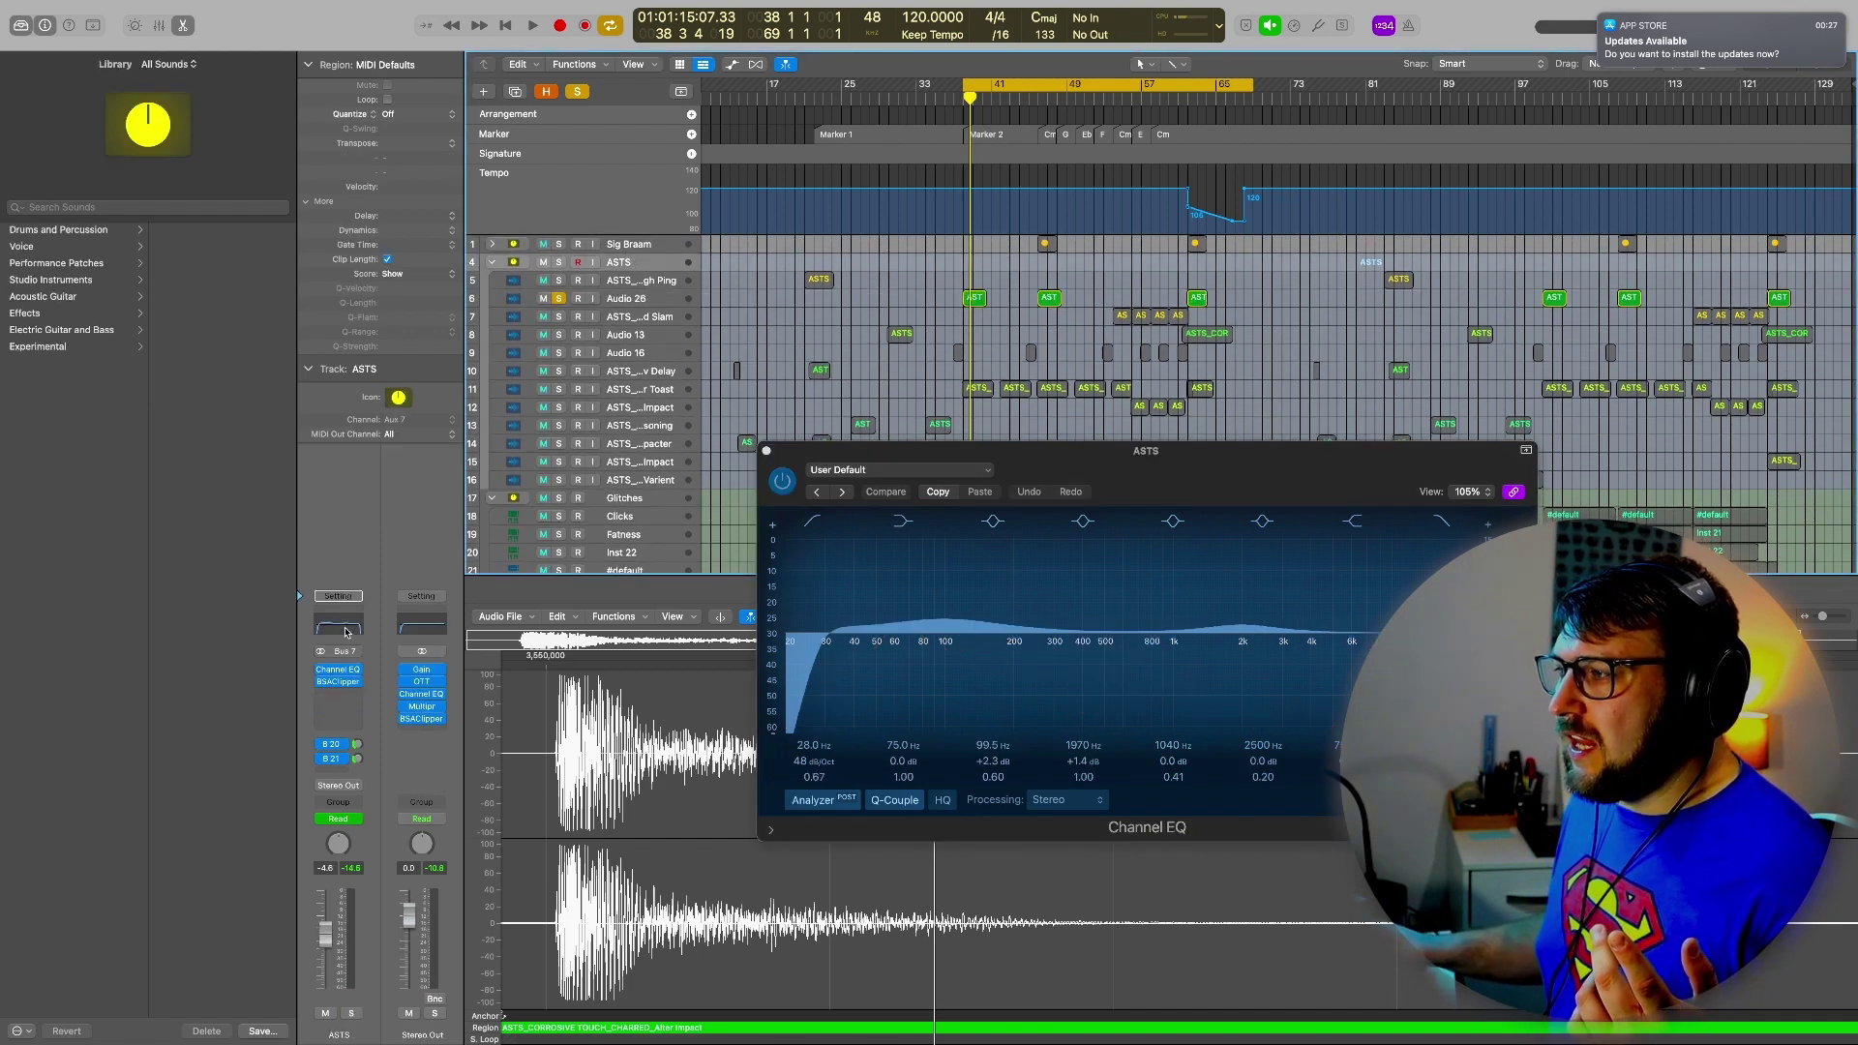
click(765, 450)
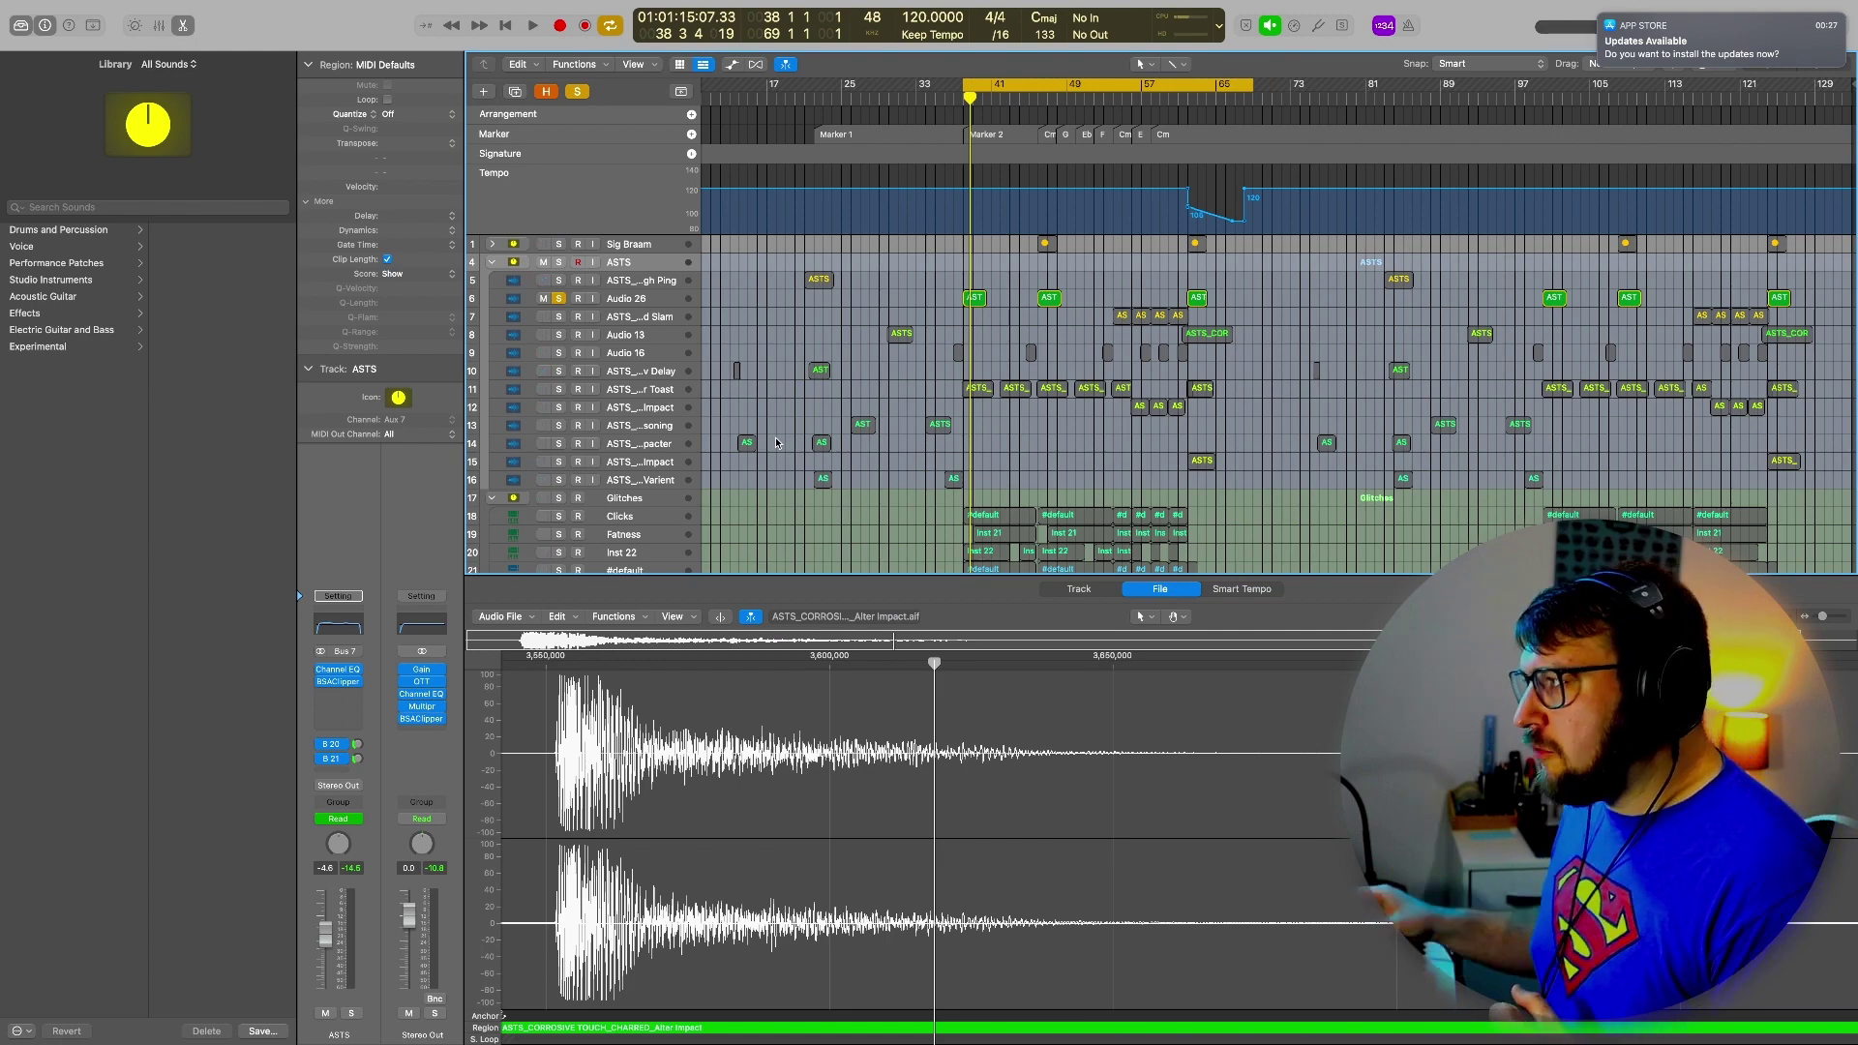
scroll(1139, 411, down, 10)
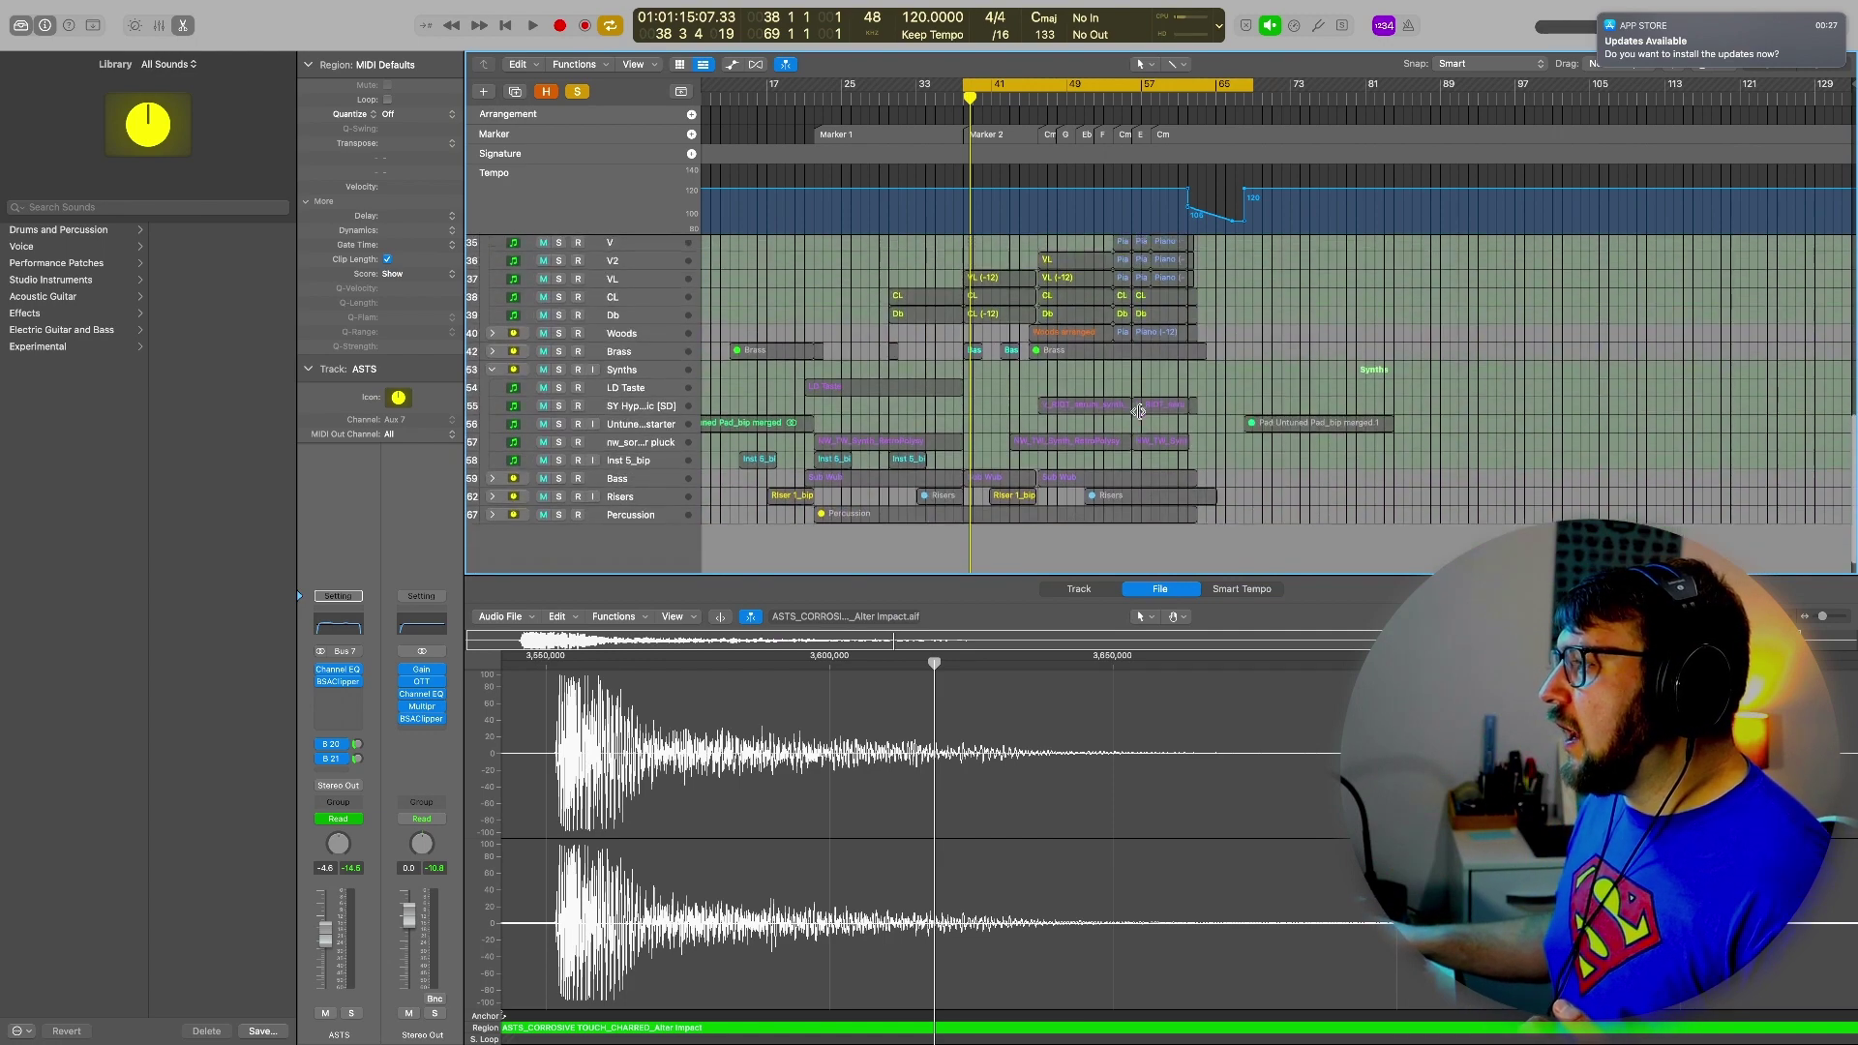
scroll(1140, 411, up, 10)
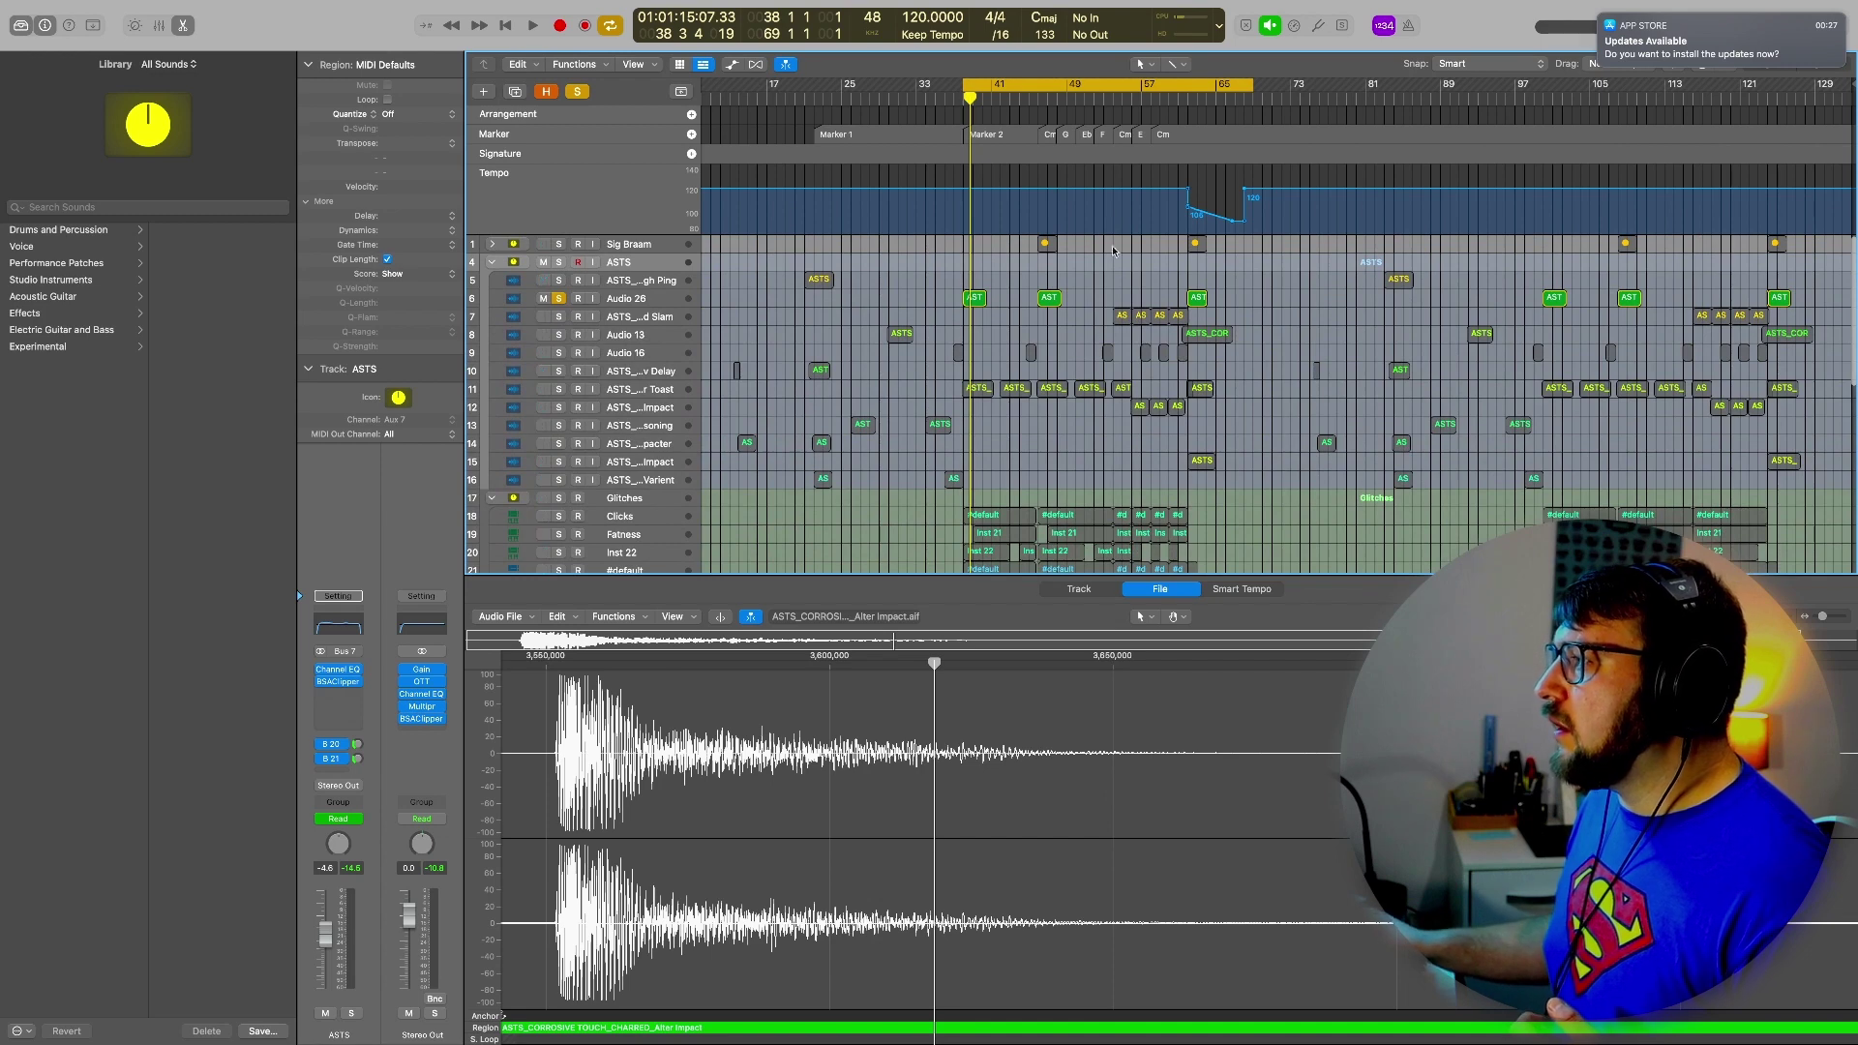
Turn off cycle playback, solo the Delay track instead of Audio 26, and start playback around bar 56
key(c)
click(559, 371)
click(559, 299)
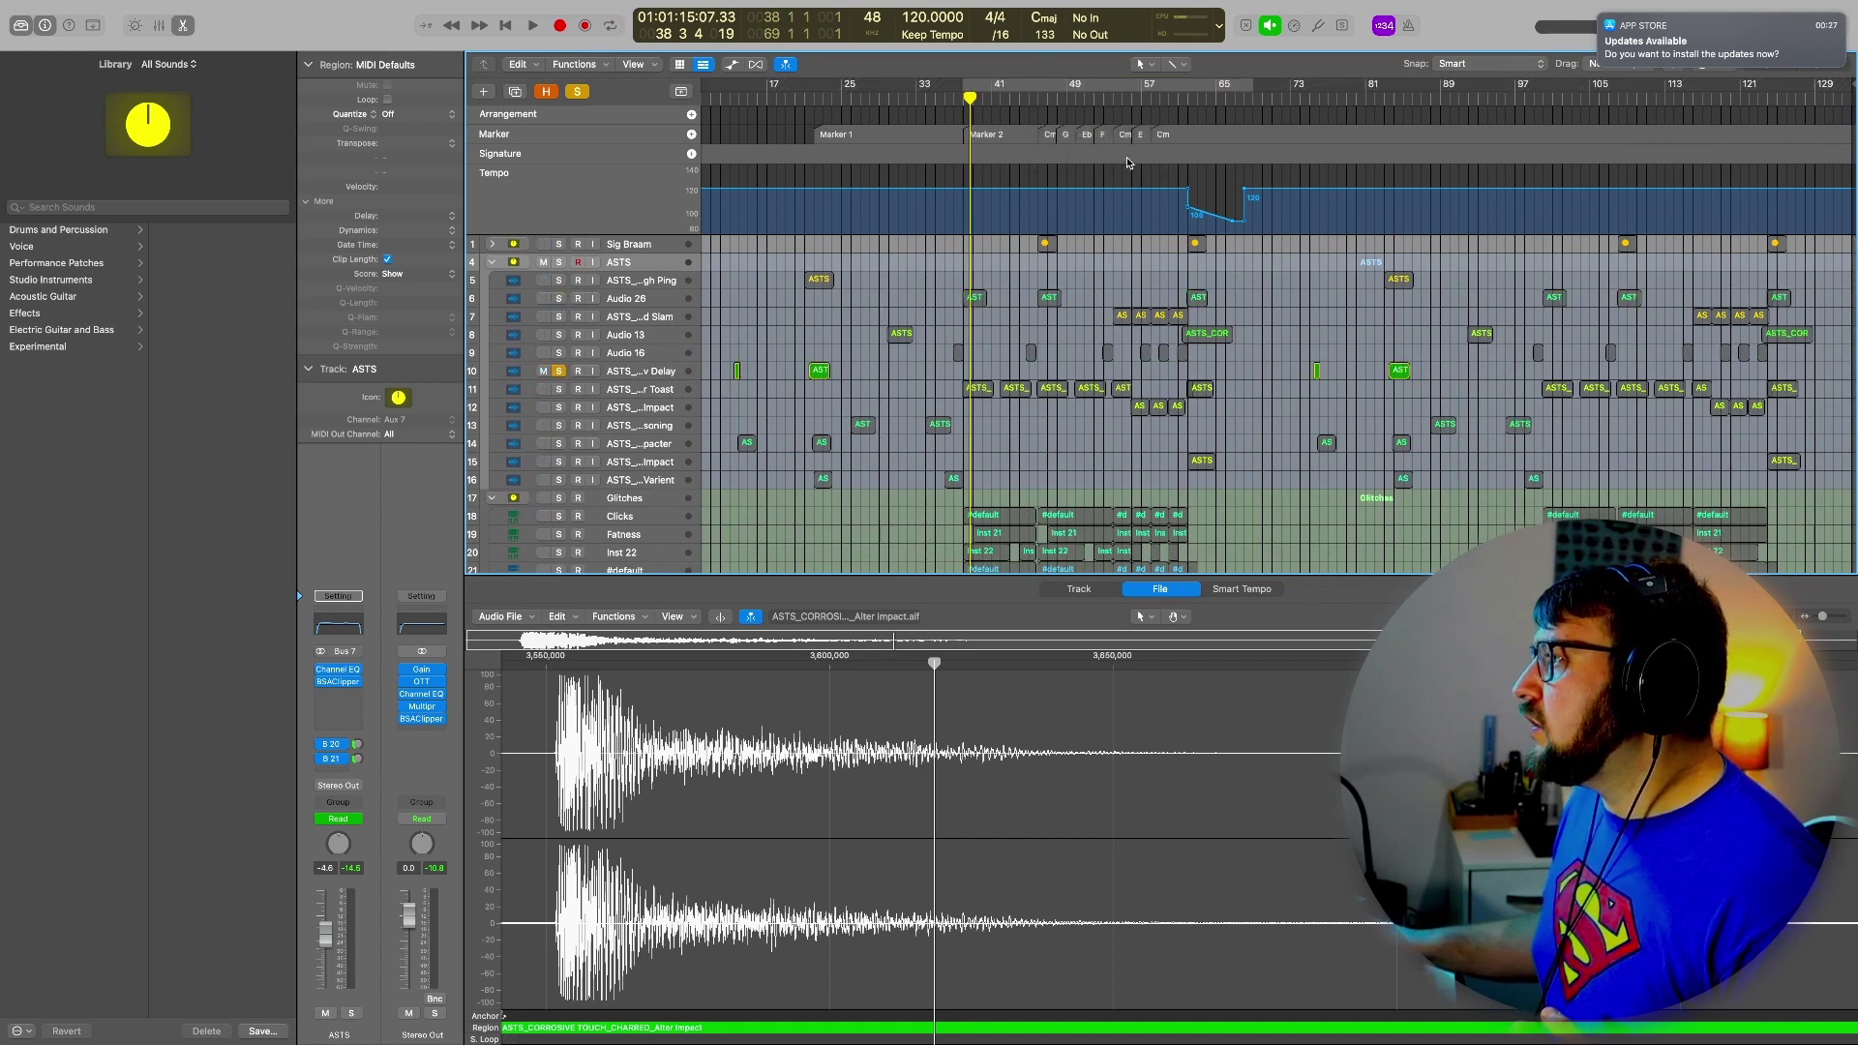
click(1146, 94)
key(space)
Replace the Delay track's solo with solos on Audio 16 and the Slam track, and audition the two together
click(559, 372)
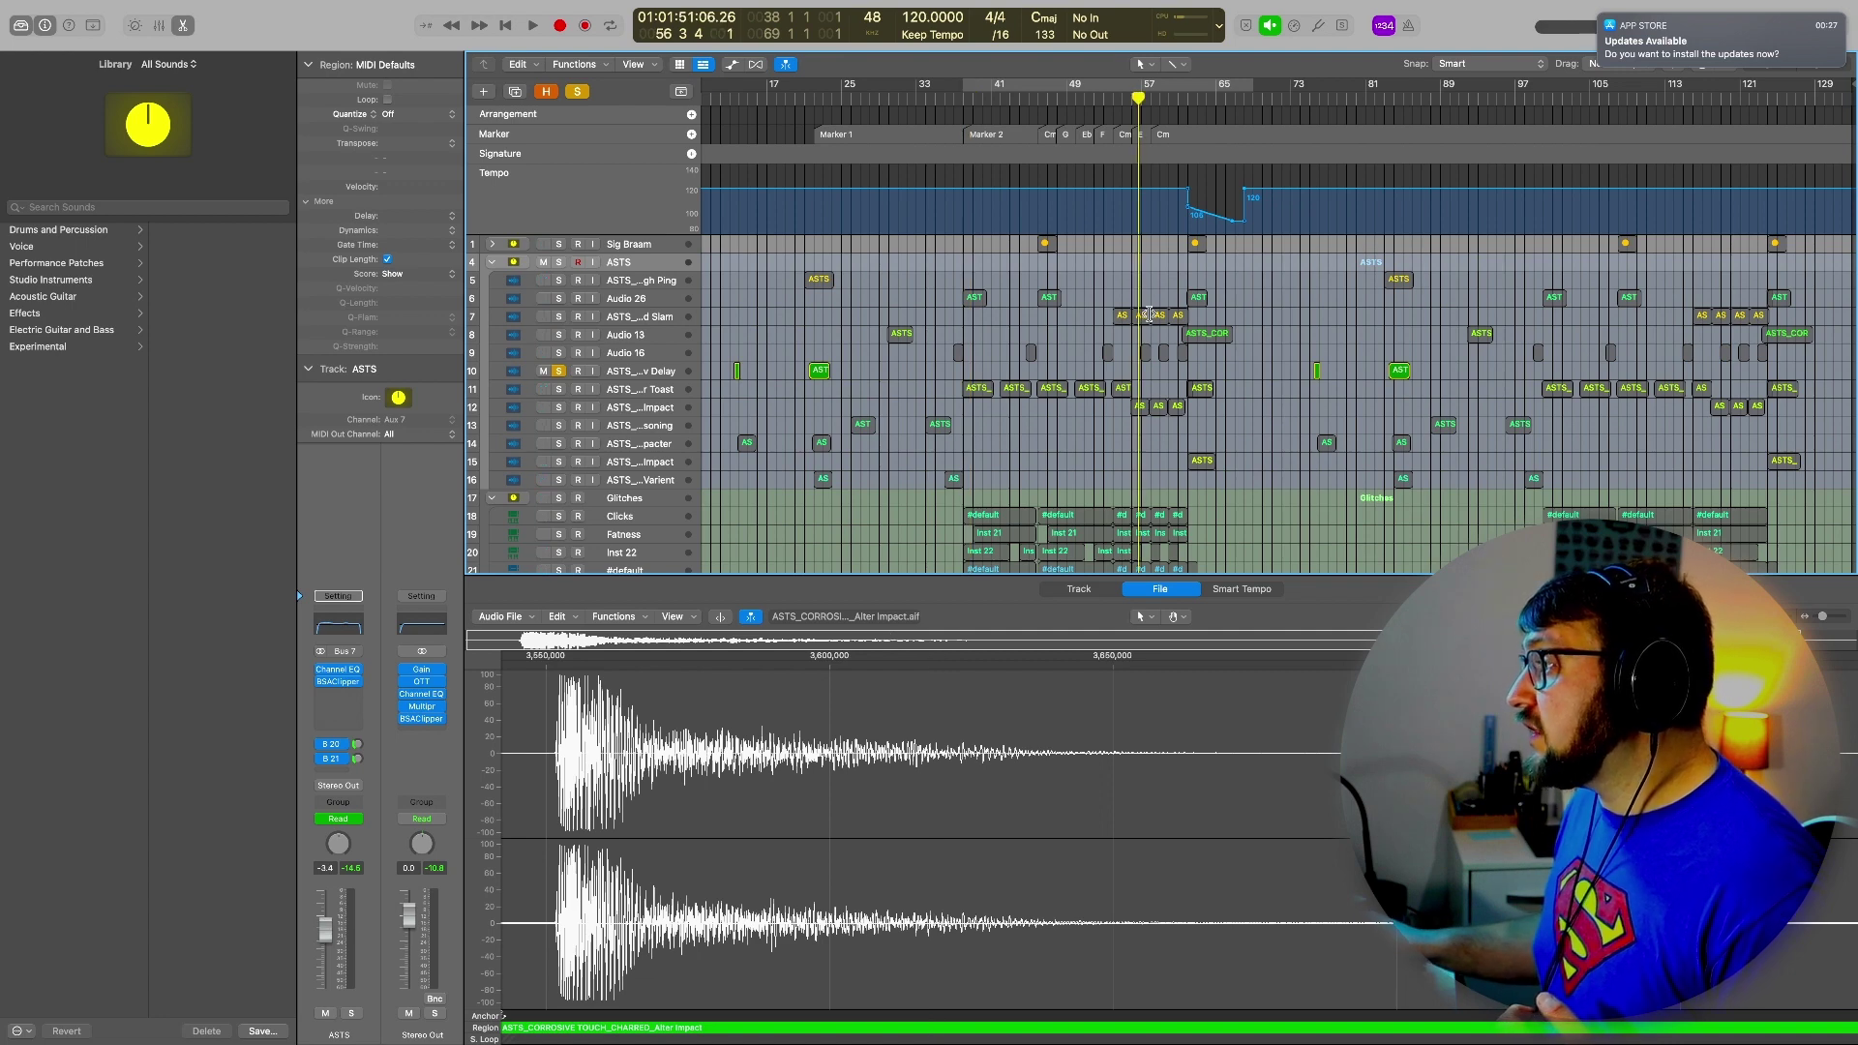
click(559, 353)
click(560, 317)
key(space)
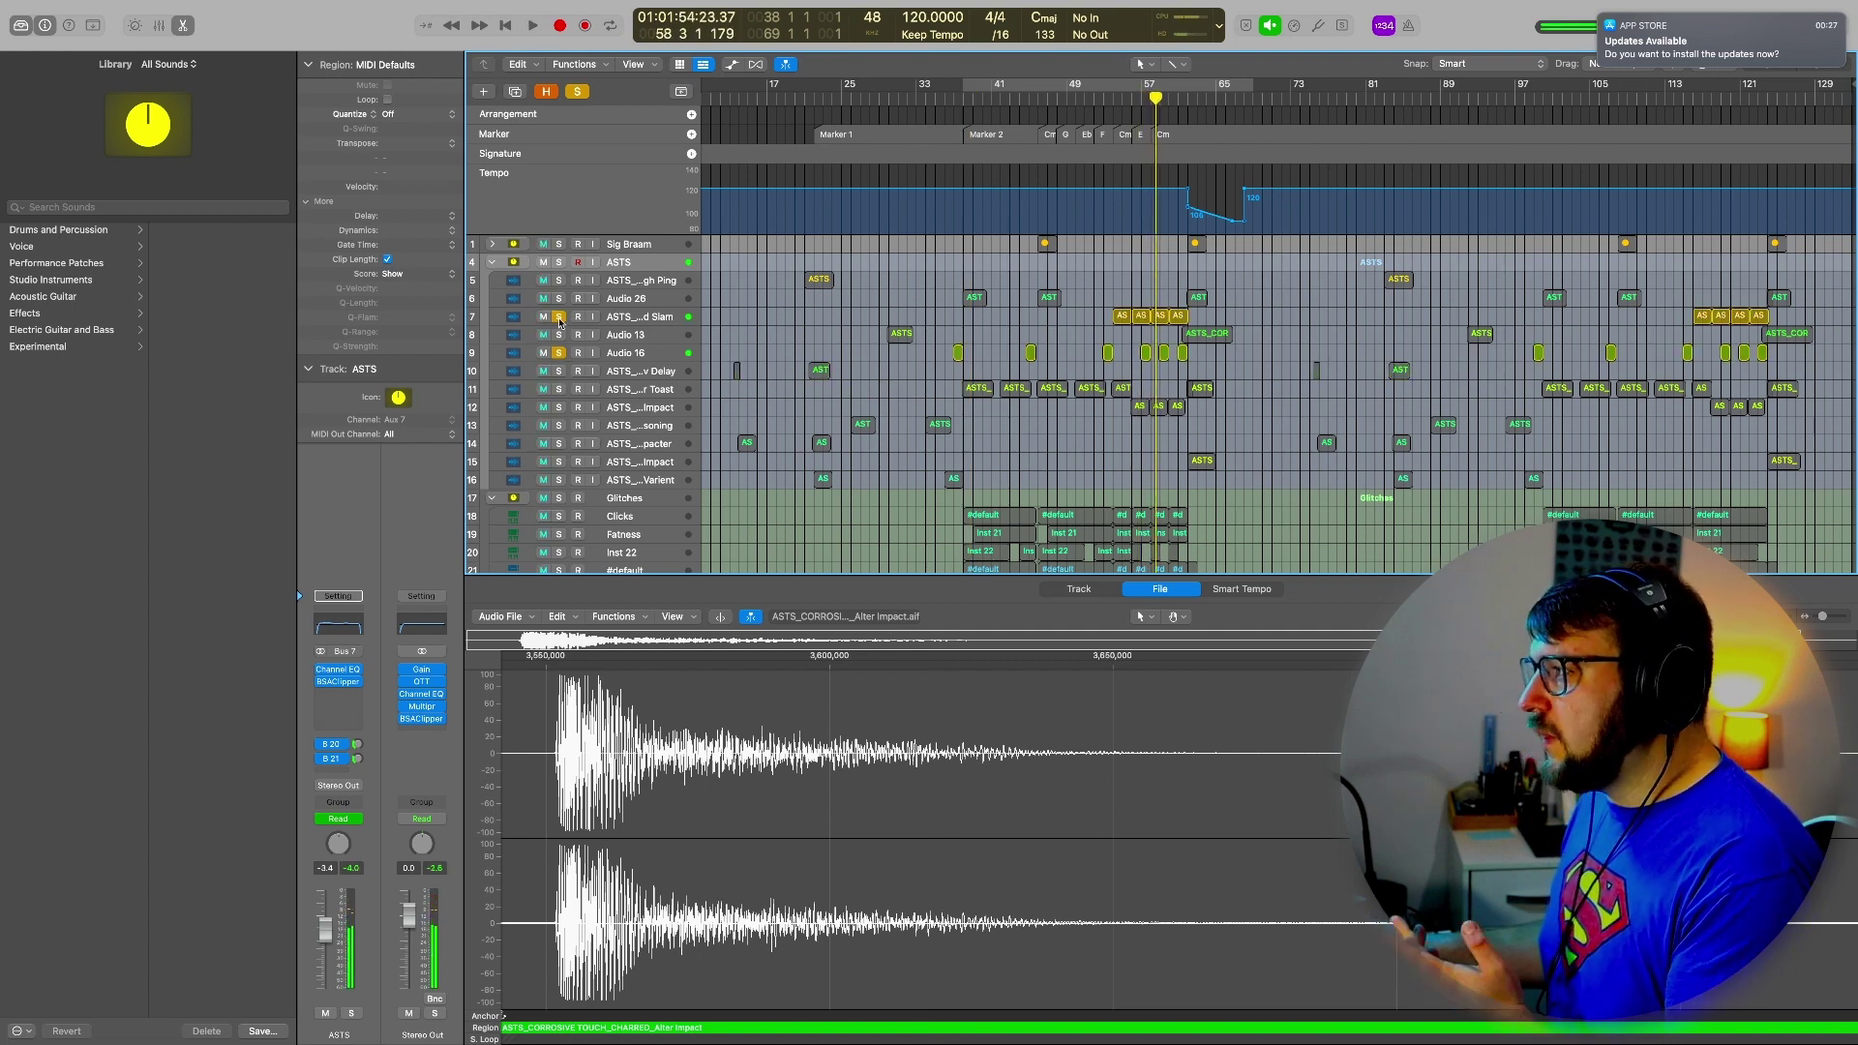
Add the Impact track on row 12 to the soloed tracks and audition the layered hits
click(560, 408)
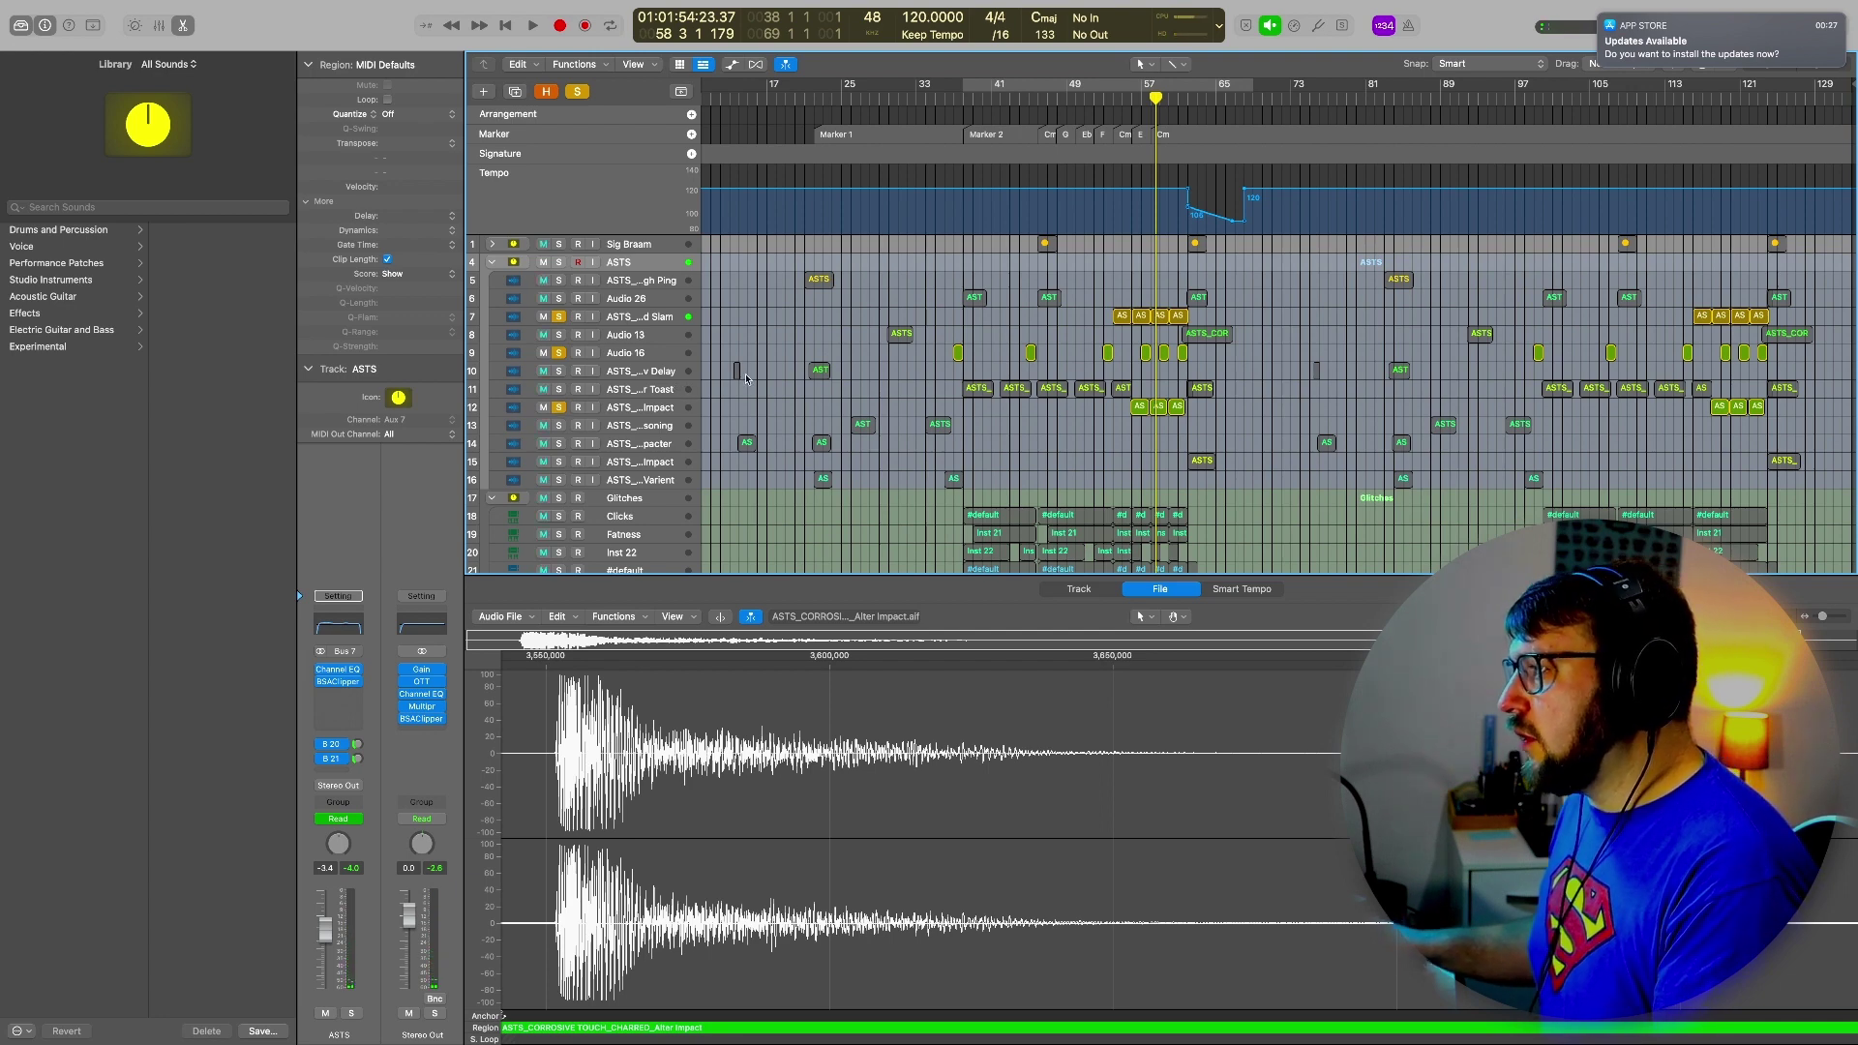
key(space)
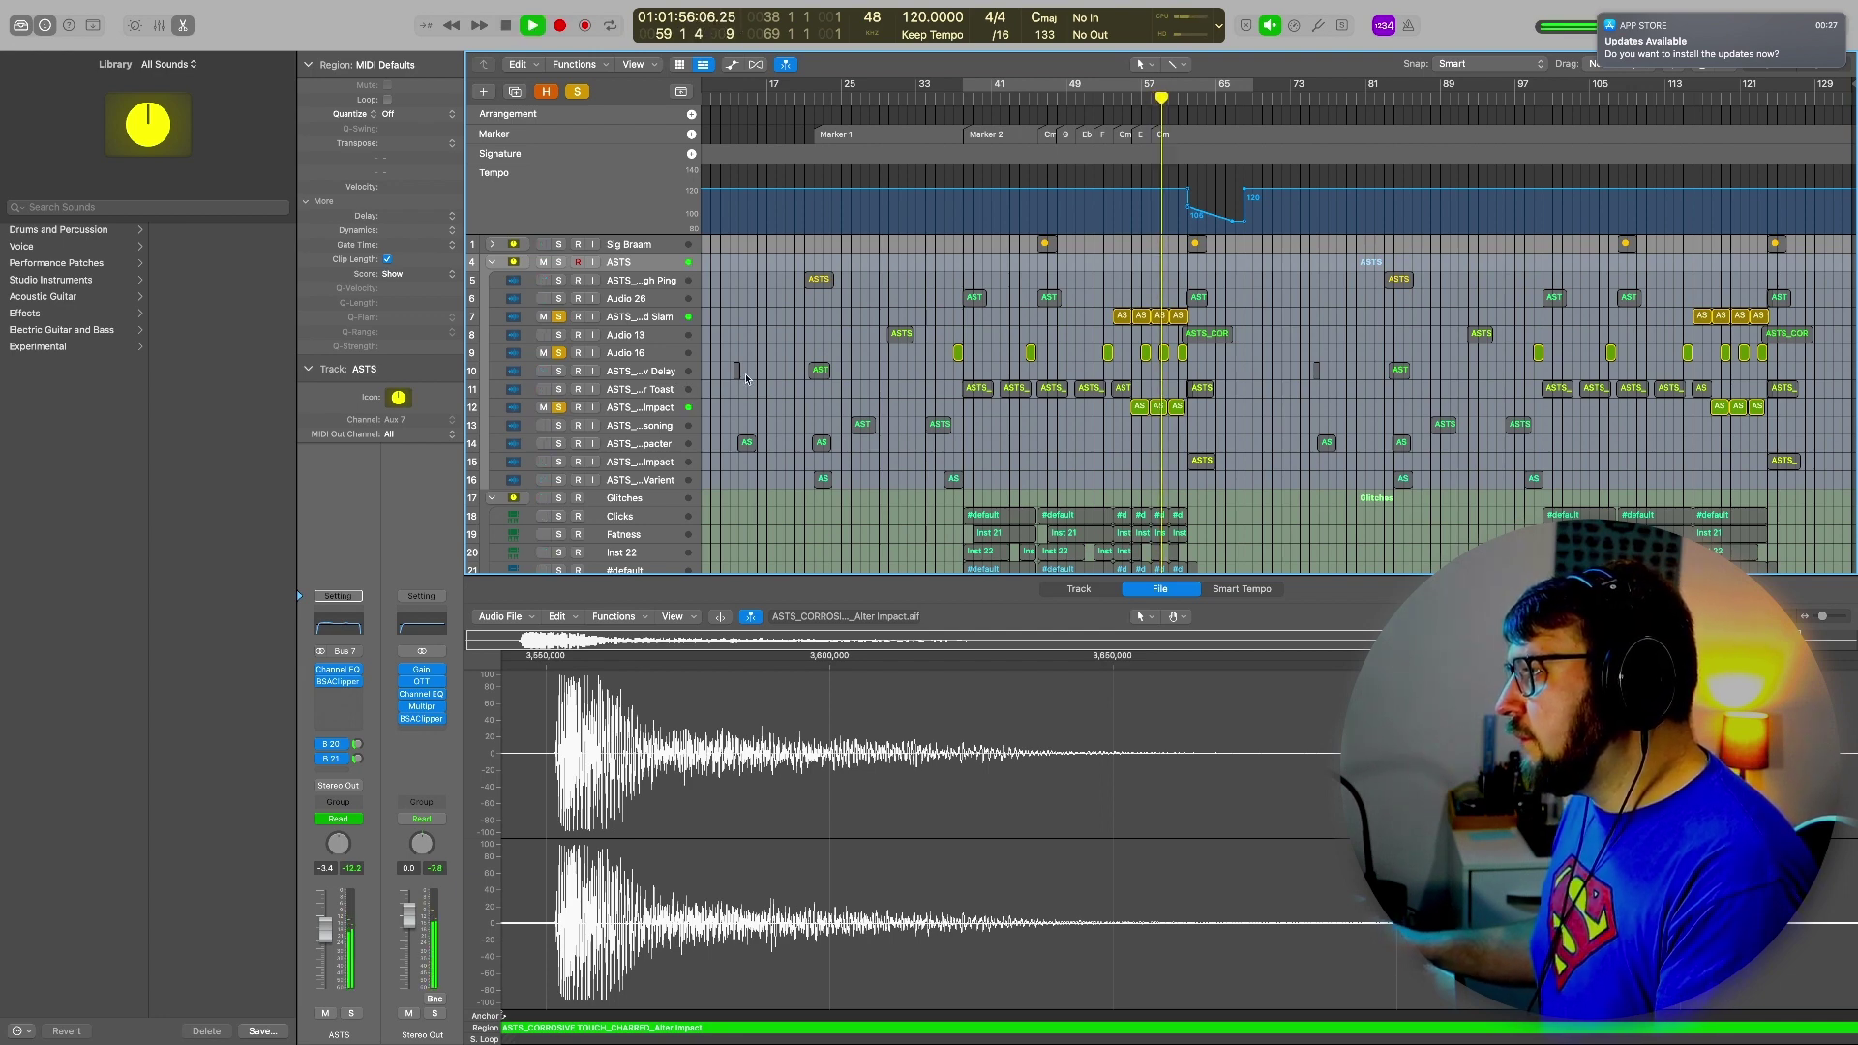
key(space)
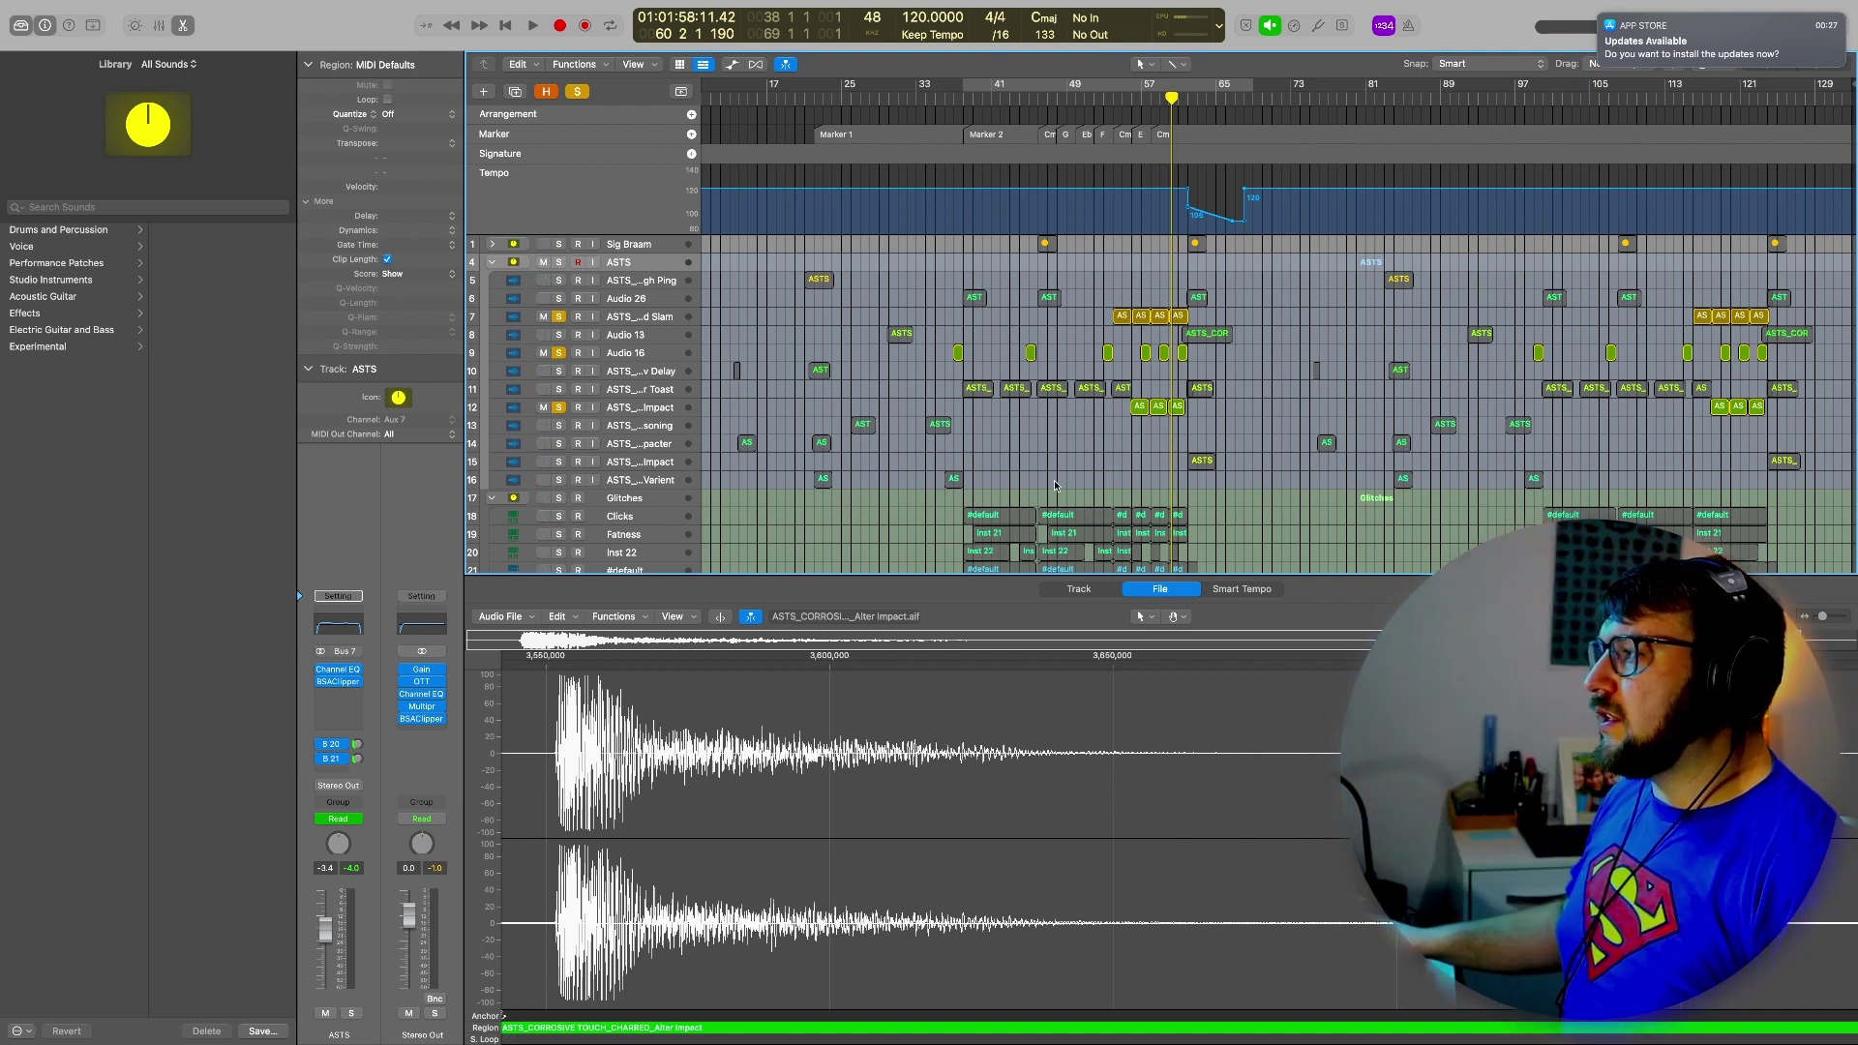
Clear the solo from all the soloed ASTS tracks
scroll(1046, 475, down, 1)
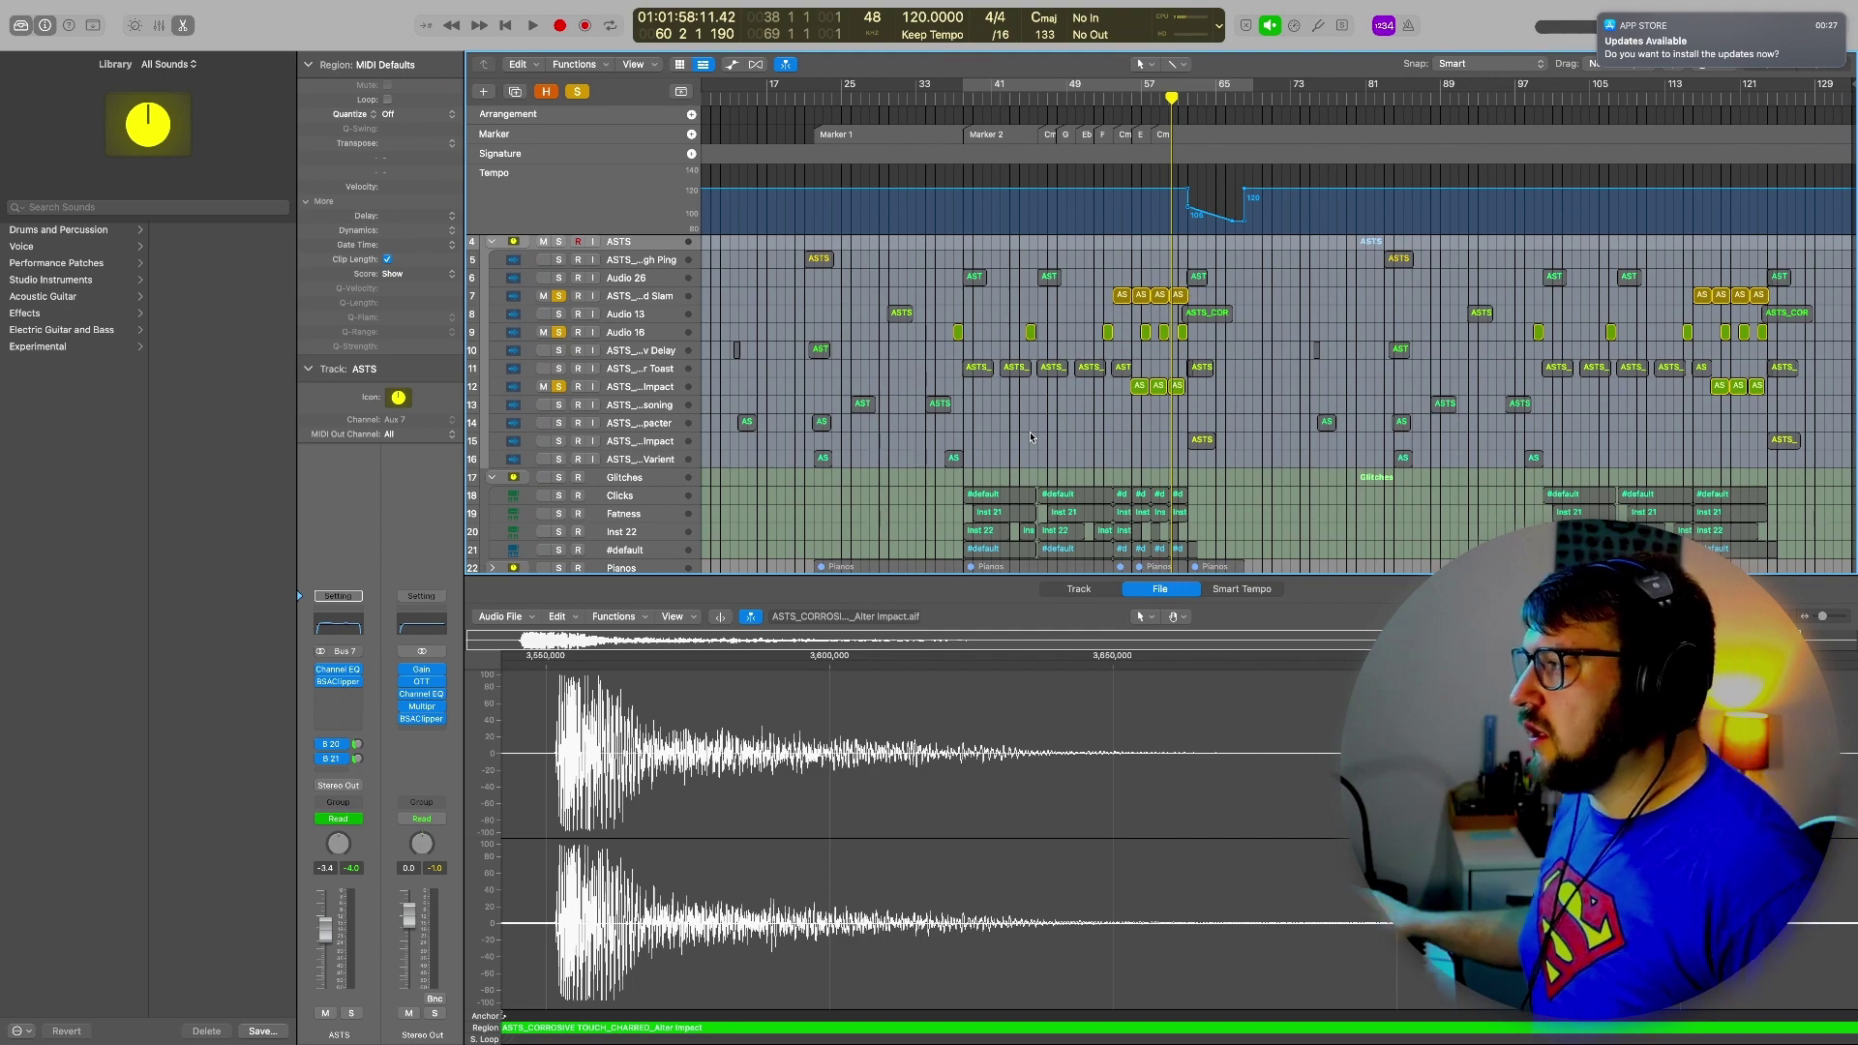
click(559, 296)
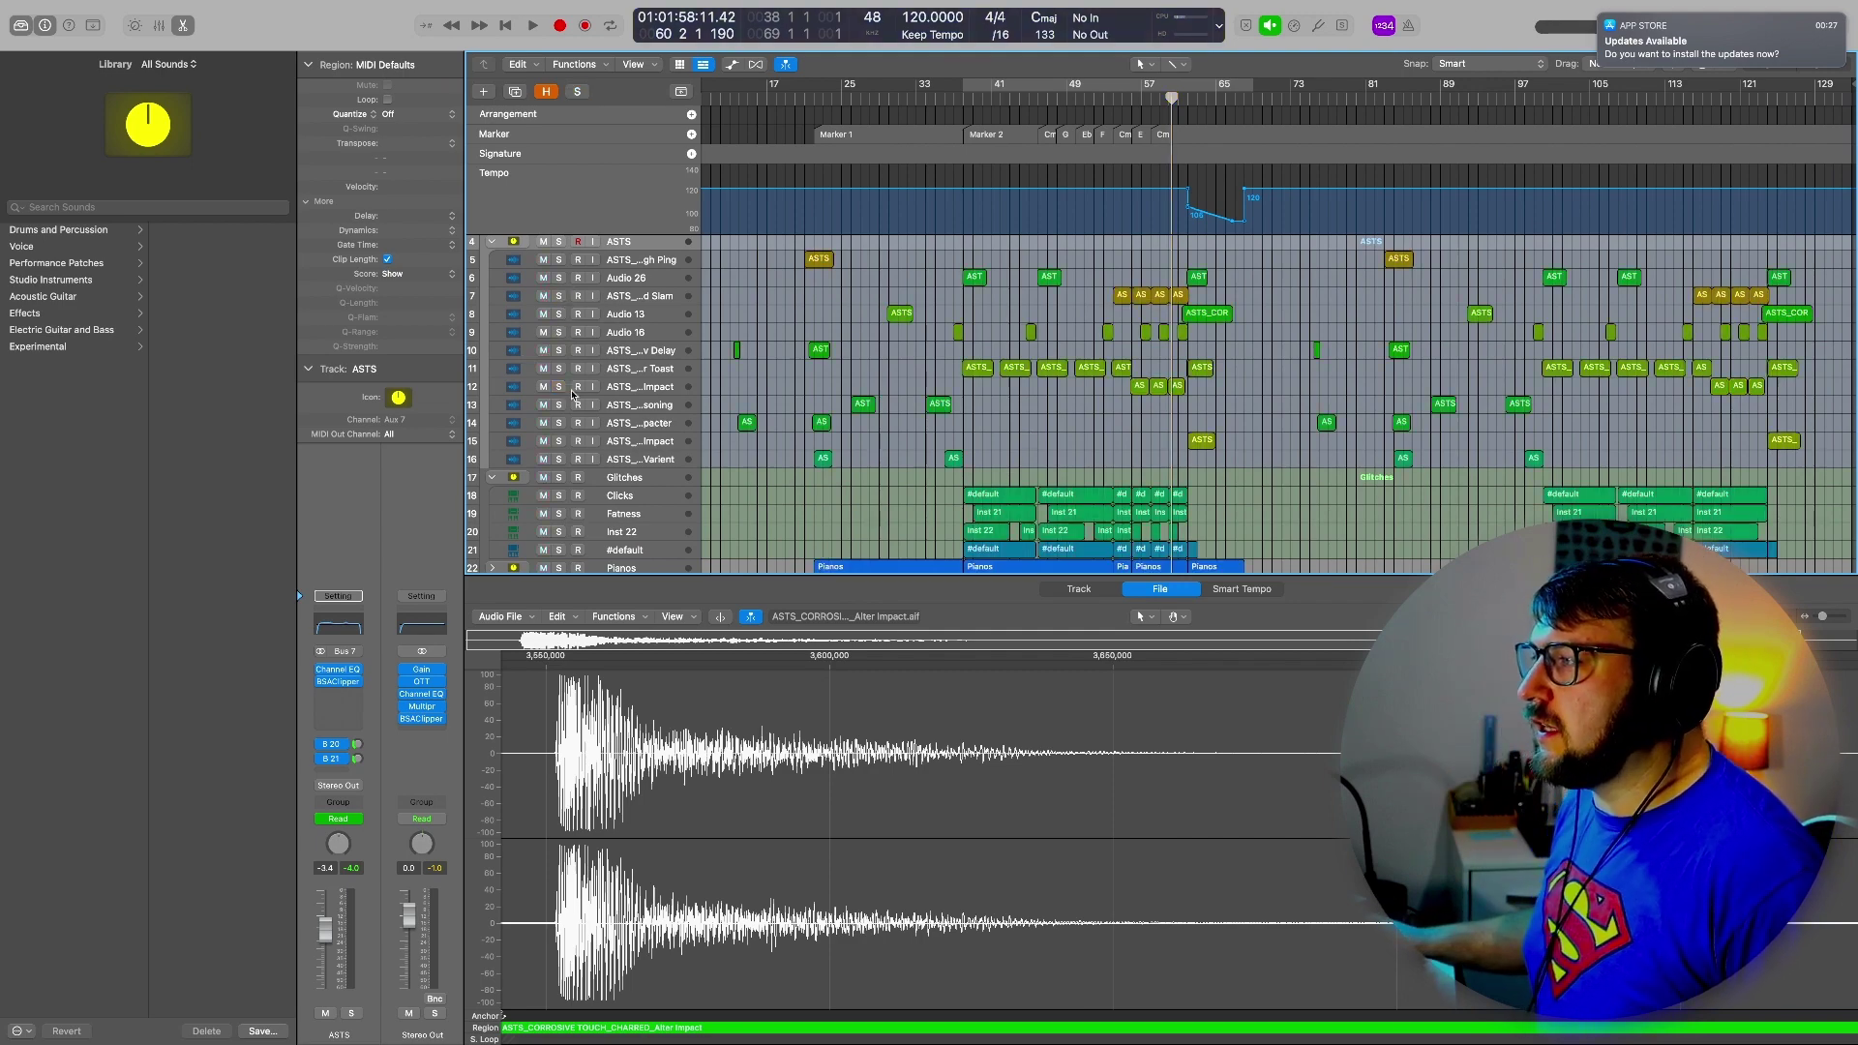
Select the Untuned starter audio track in the Synths stack
scroll(1002, 357, down, 8)
scroll(1002, 358, left, 5)
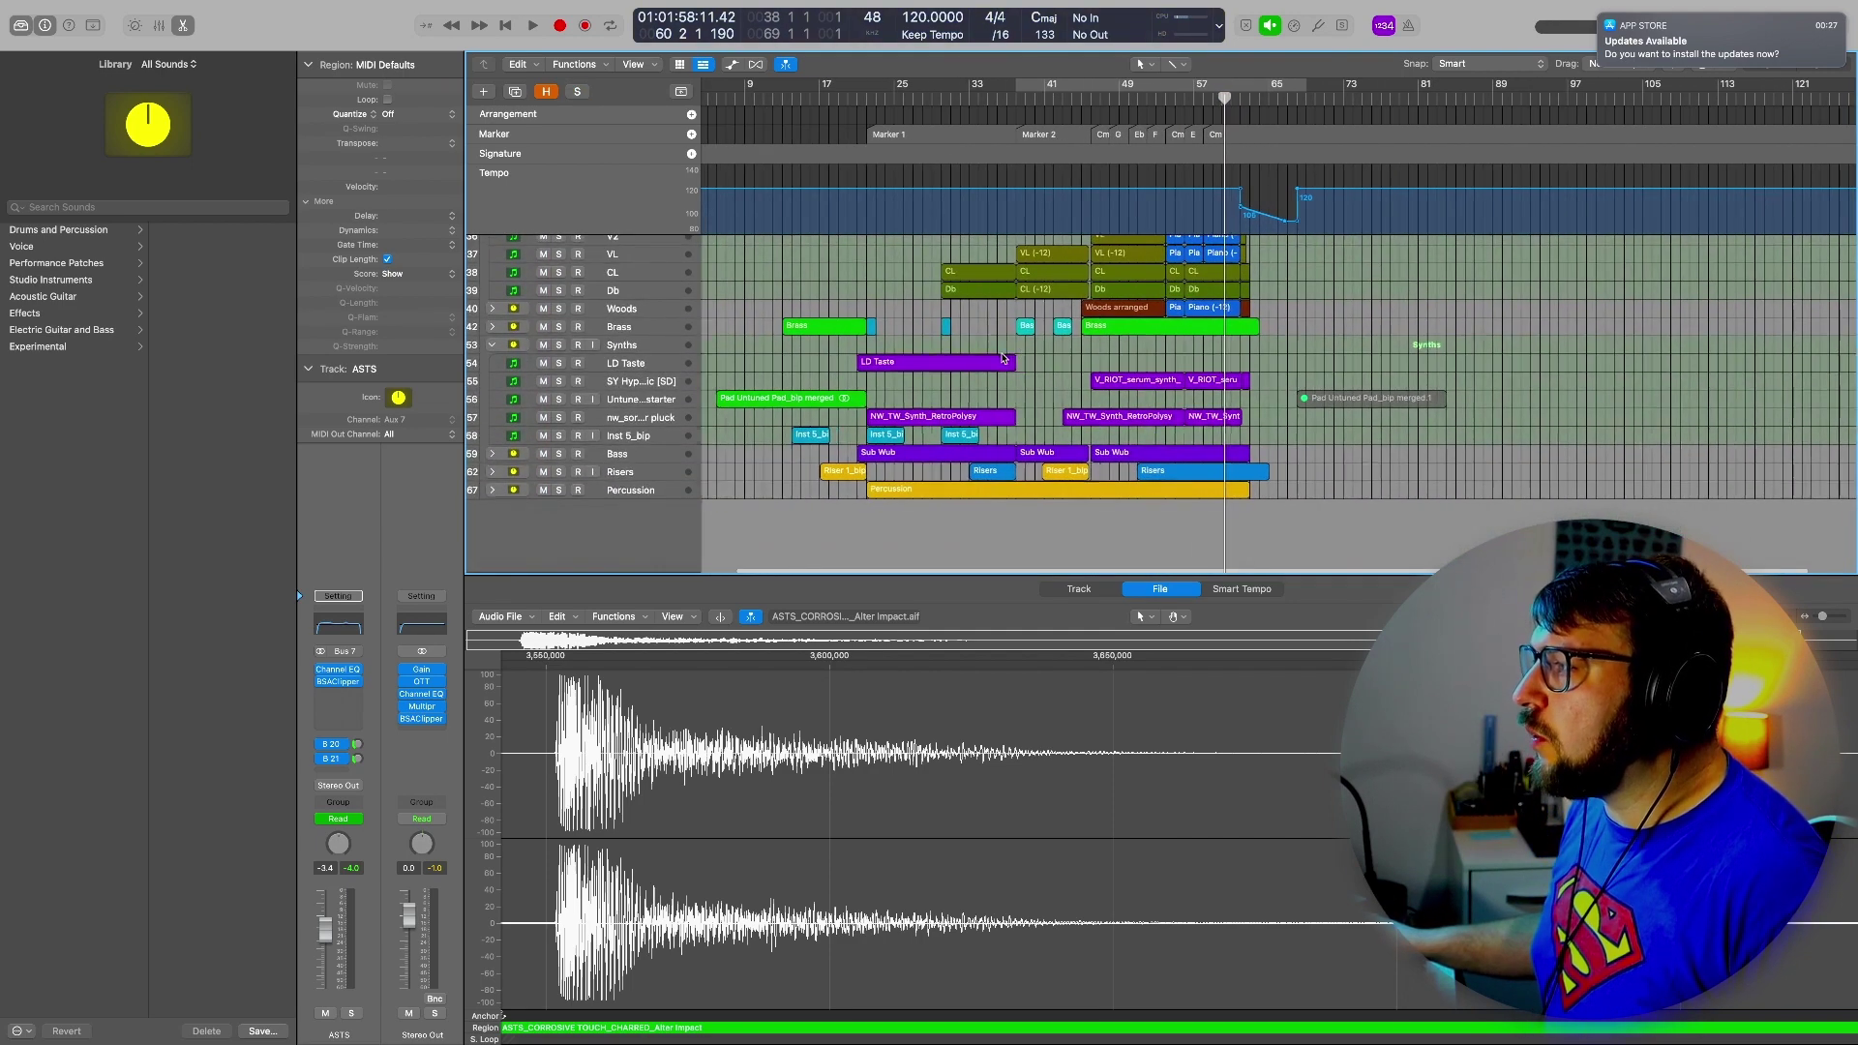
click(666, 409)
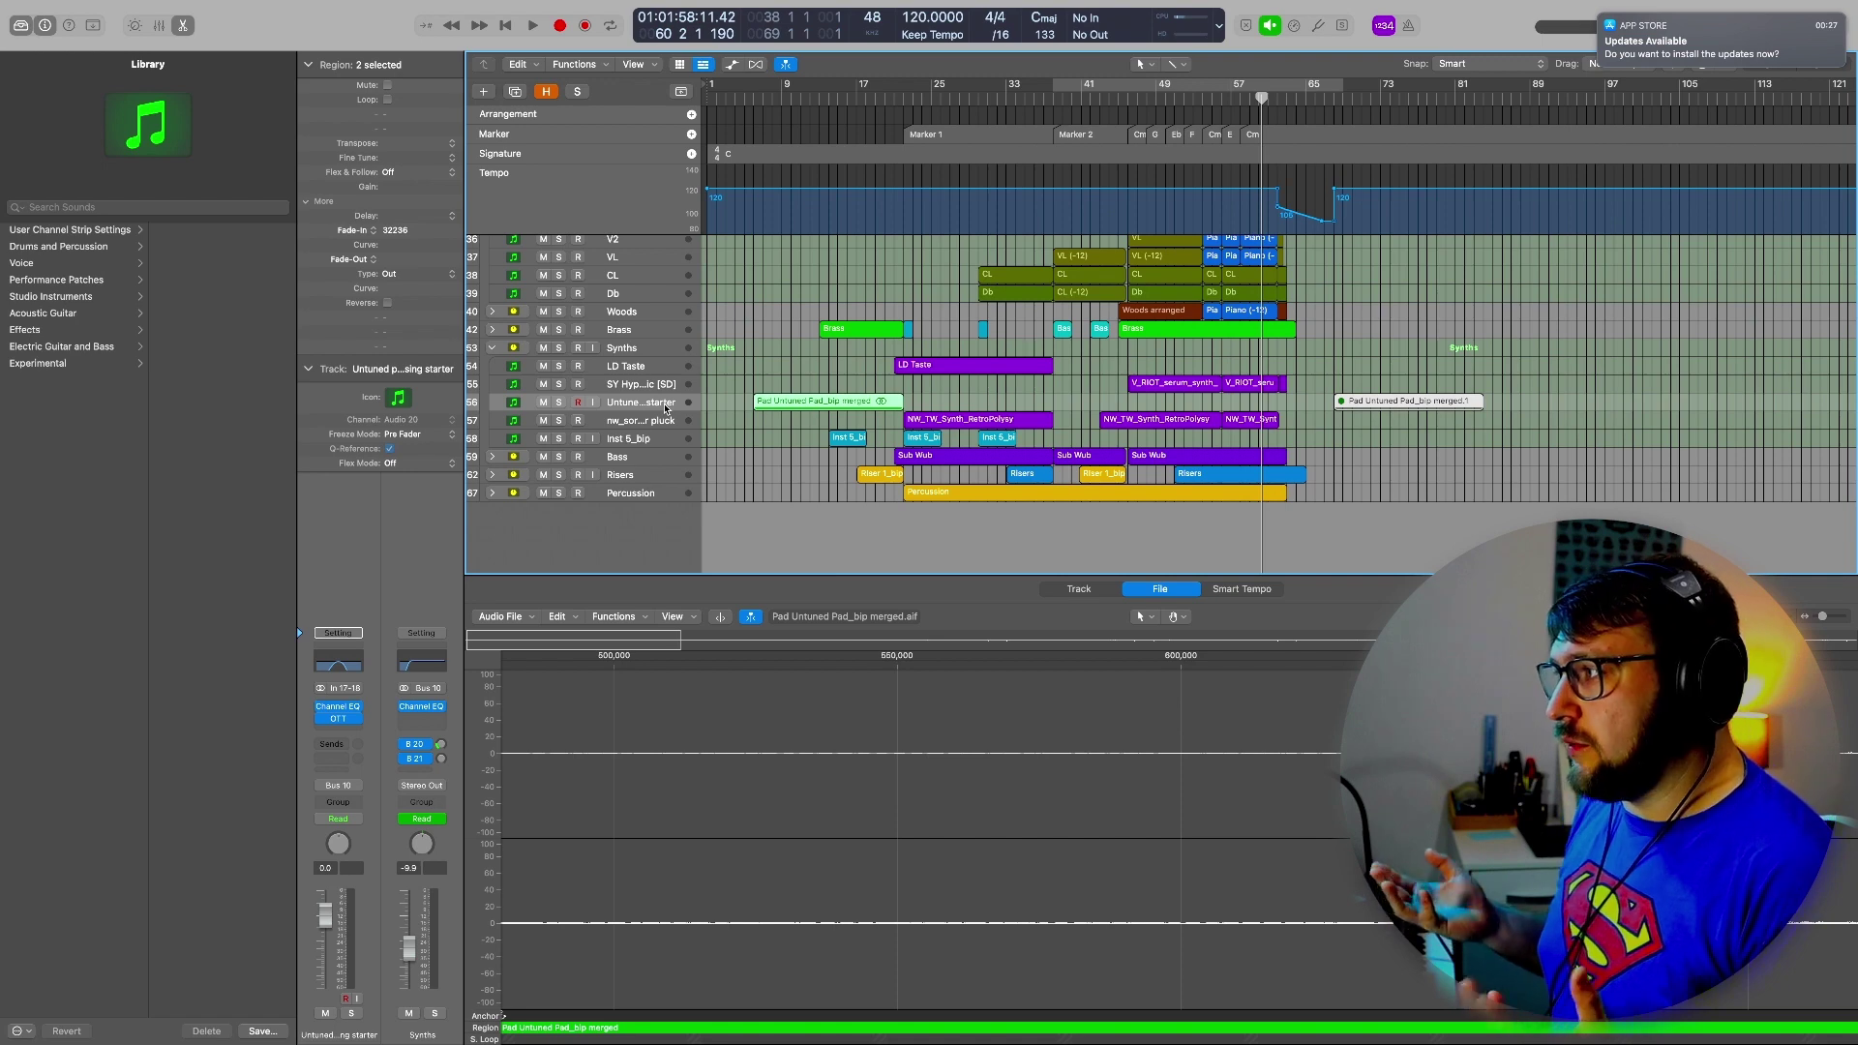
Reveal the project's hidden tracks and hide them again
scroll(851, 398, up, 1)
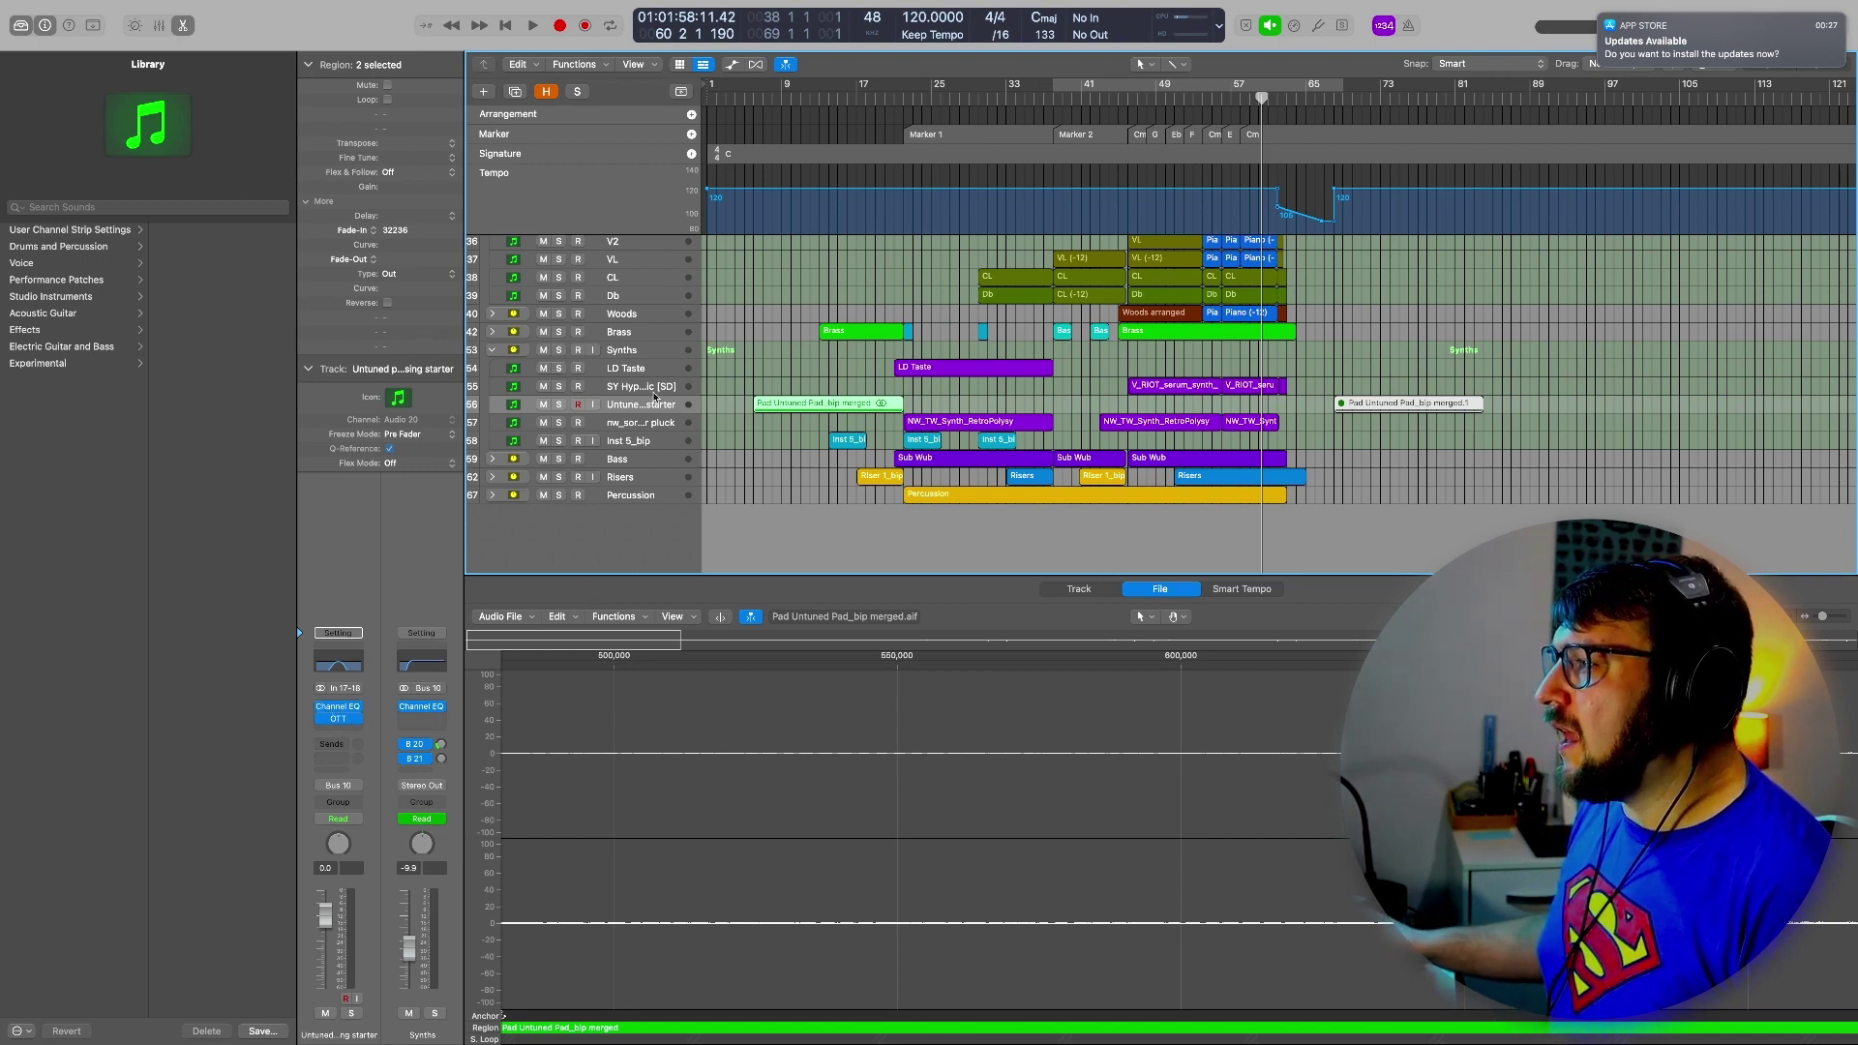
key(h)
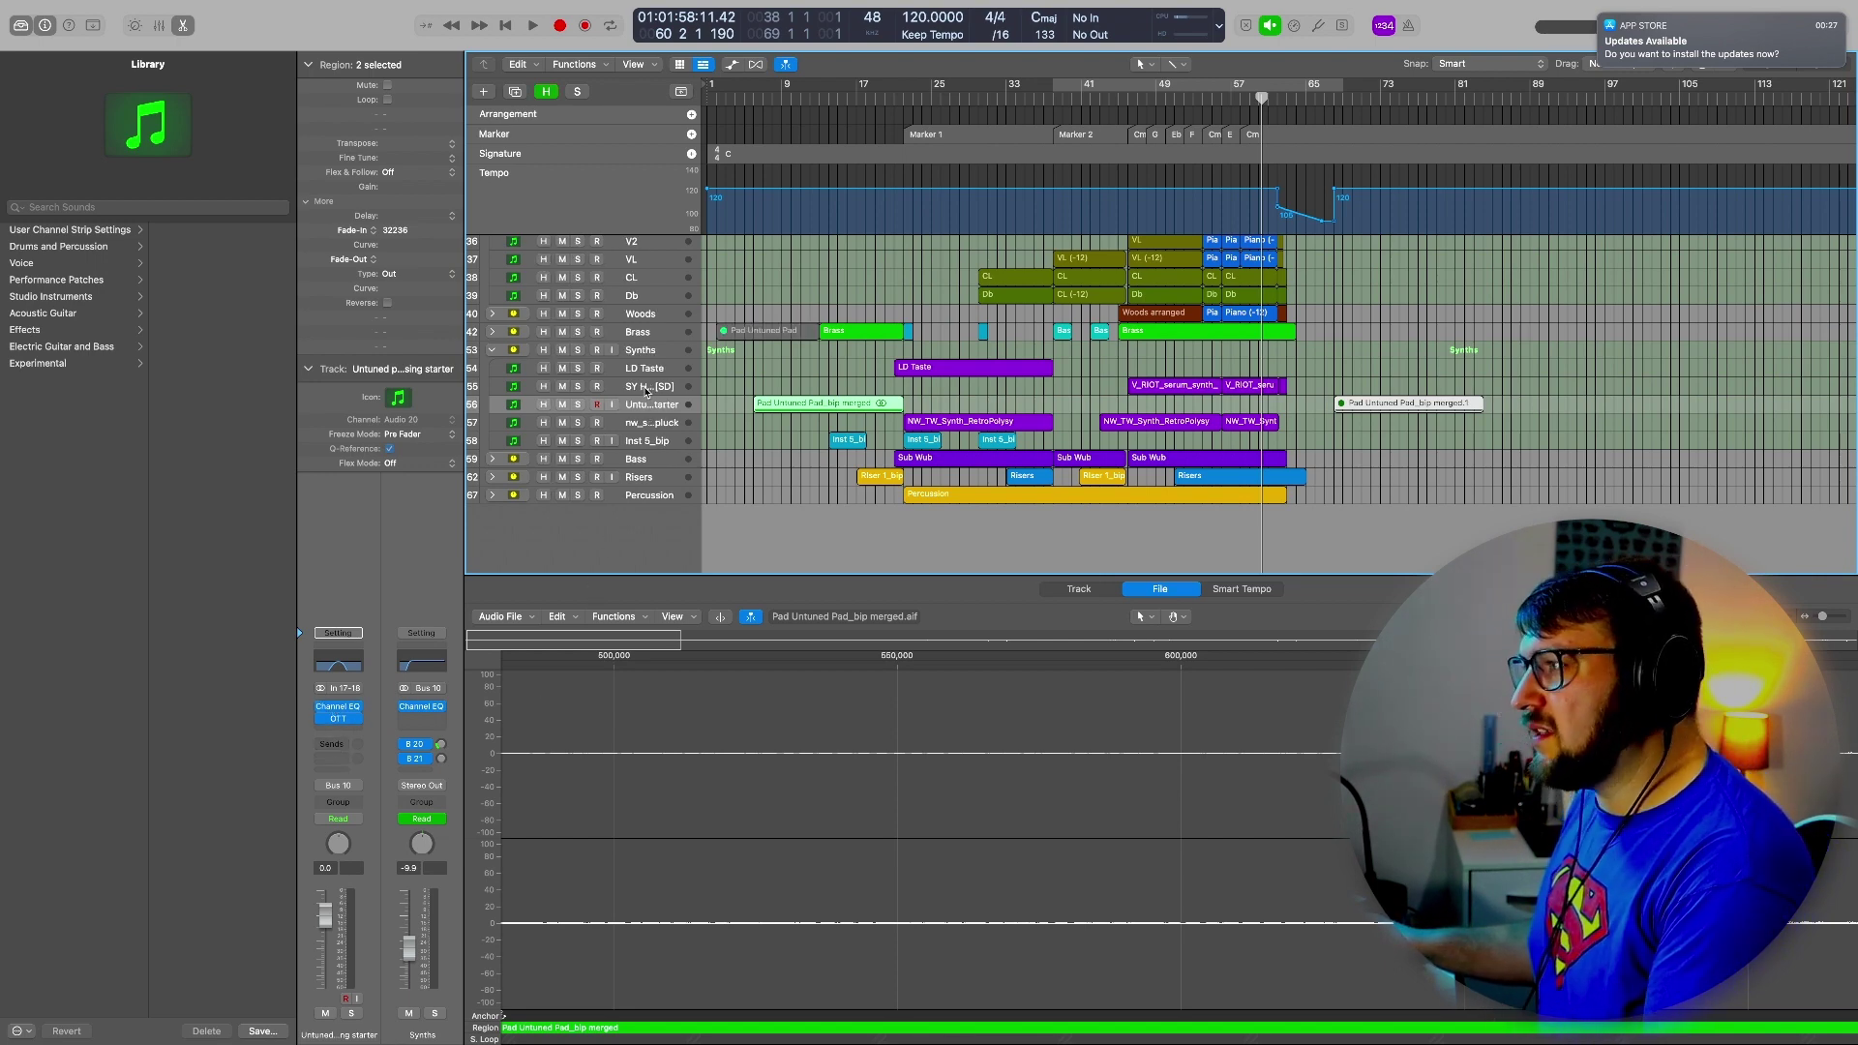
key(h)
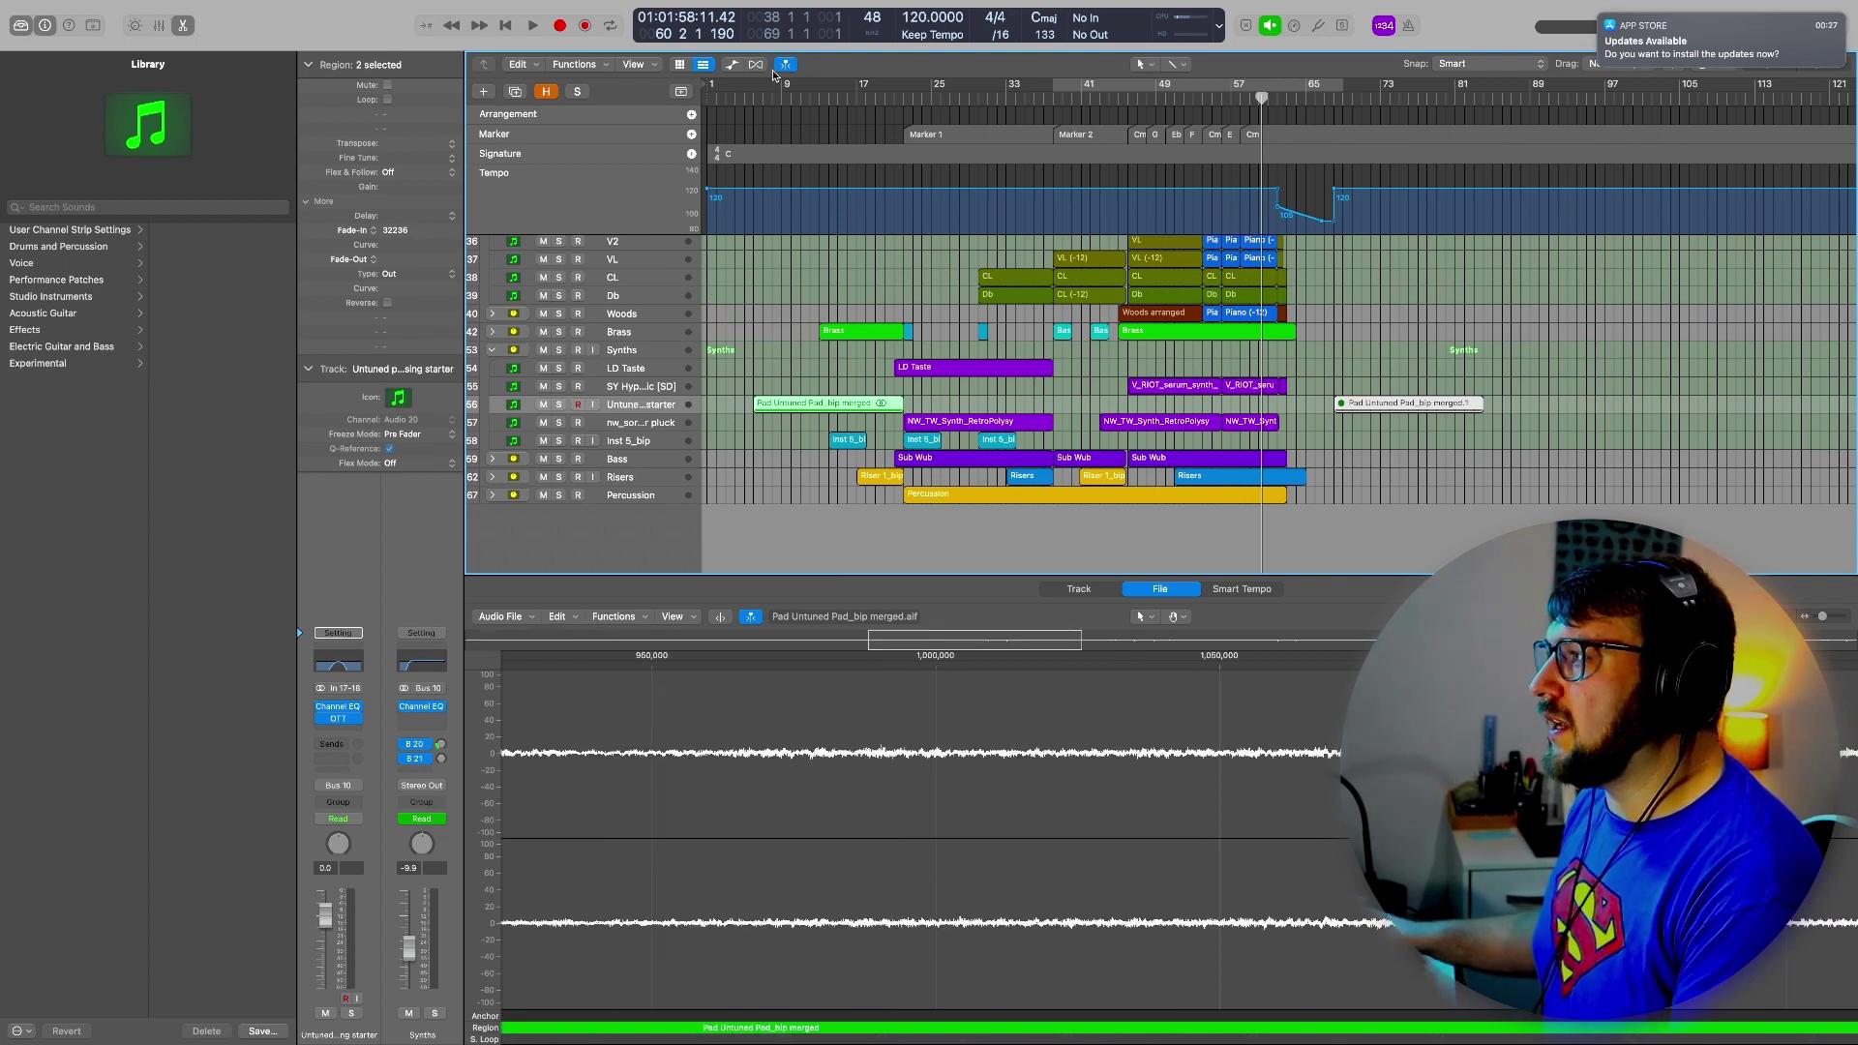
Audition the Untuned starter track in solo from bar 6, and clear its solo after playback
click(753, 97)
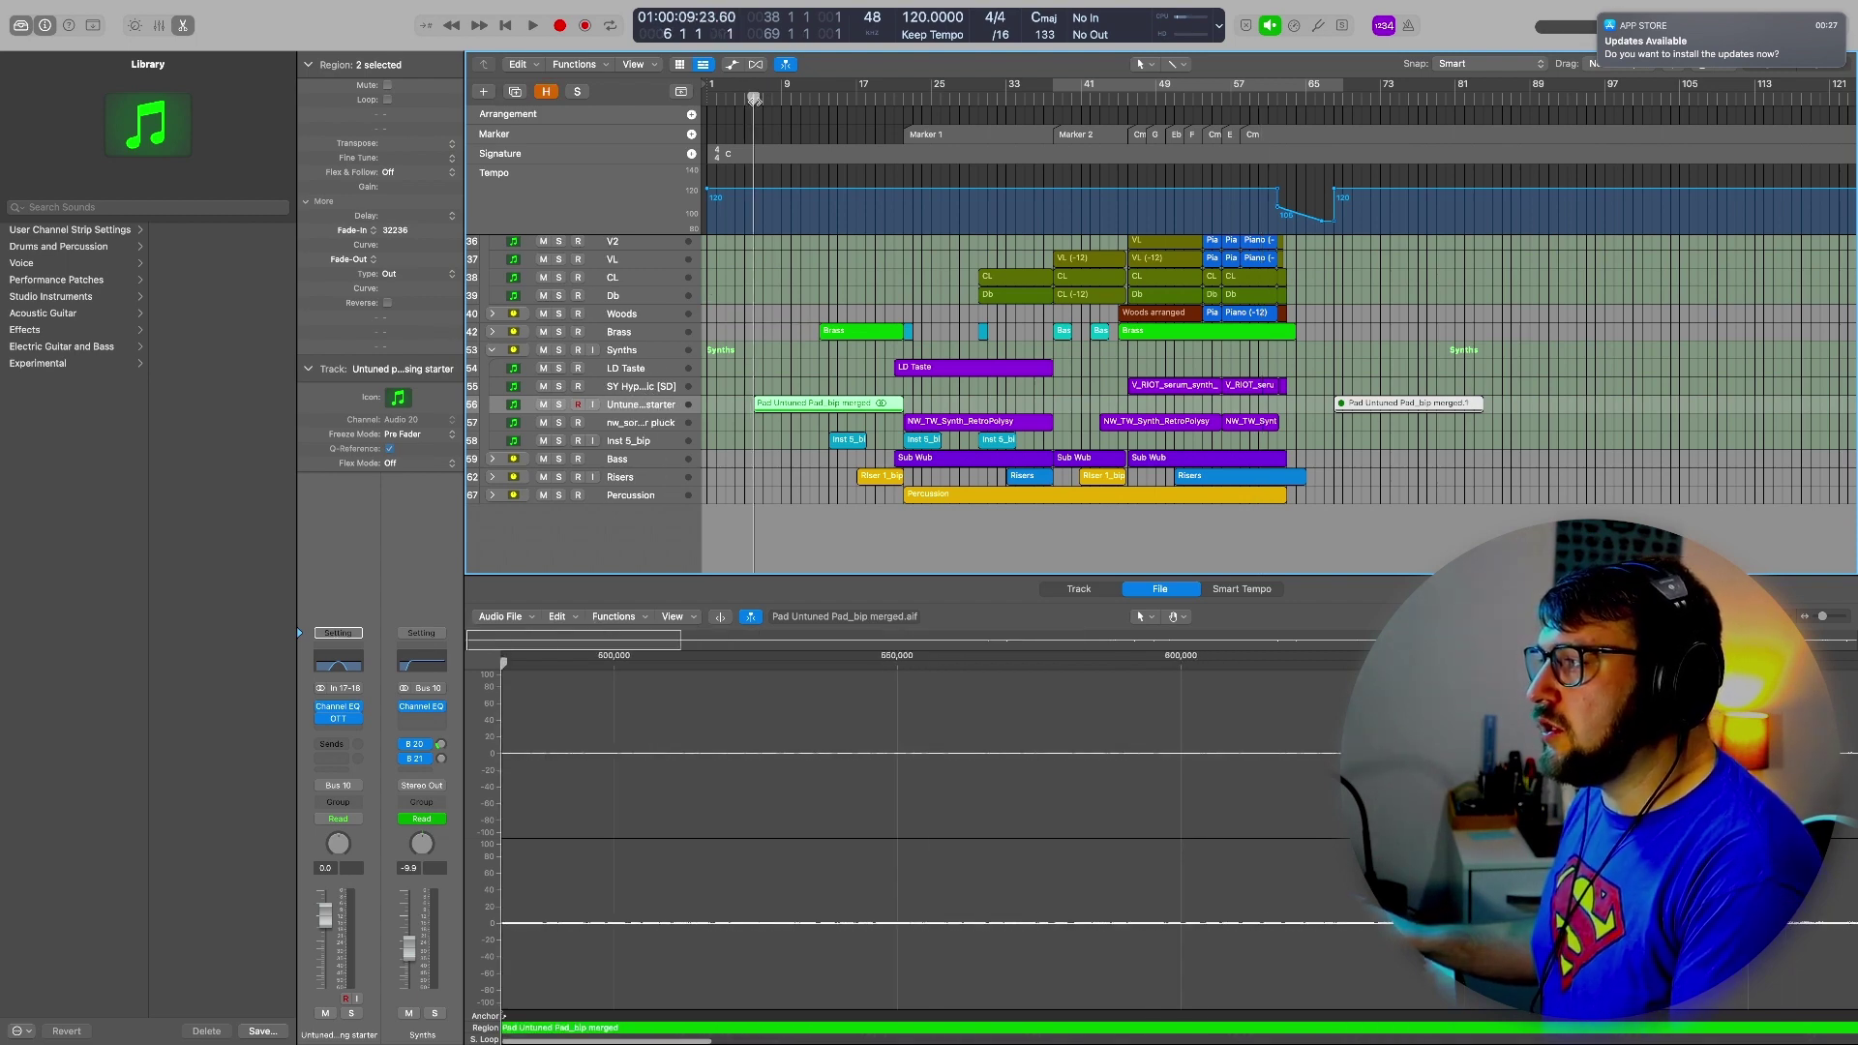
click(559, 405)
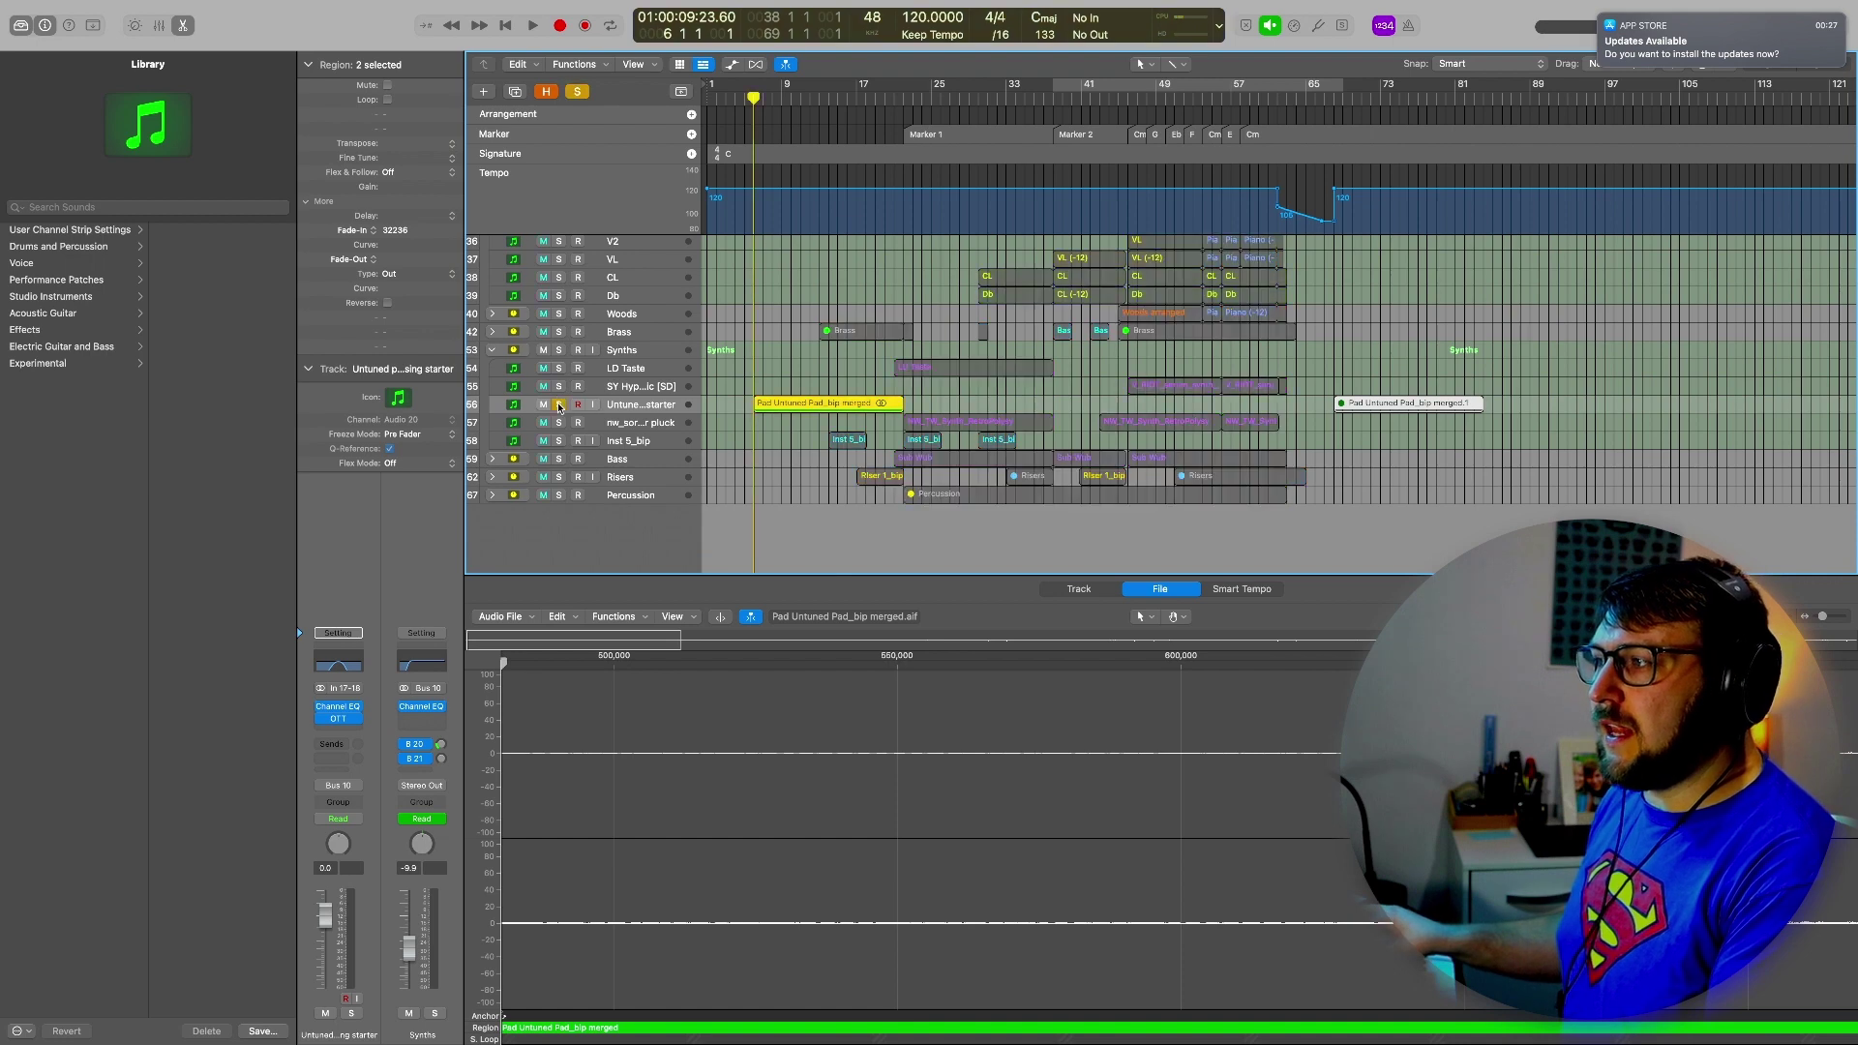
key(space)
drag(1823, 616, 1812, 624)
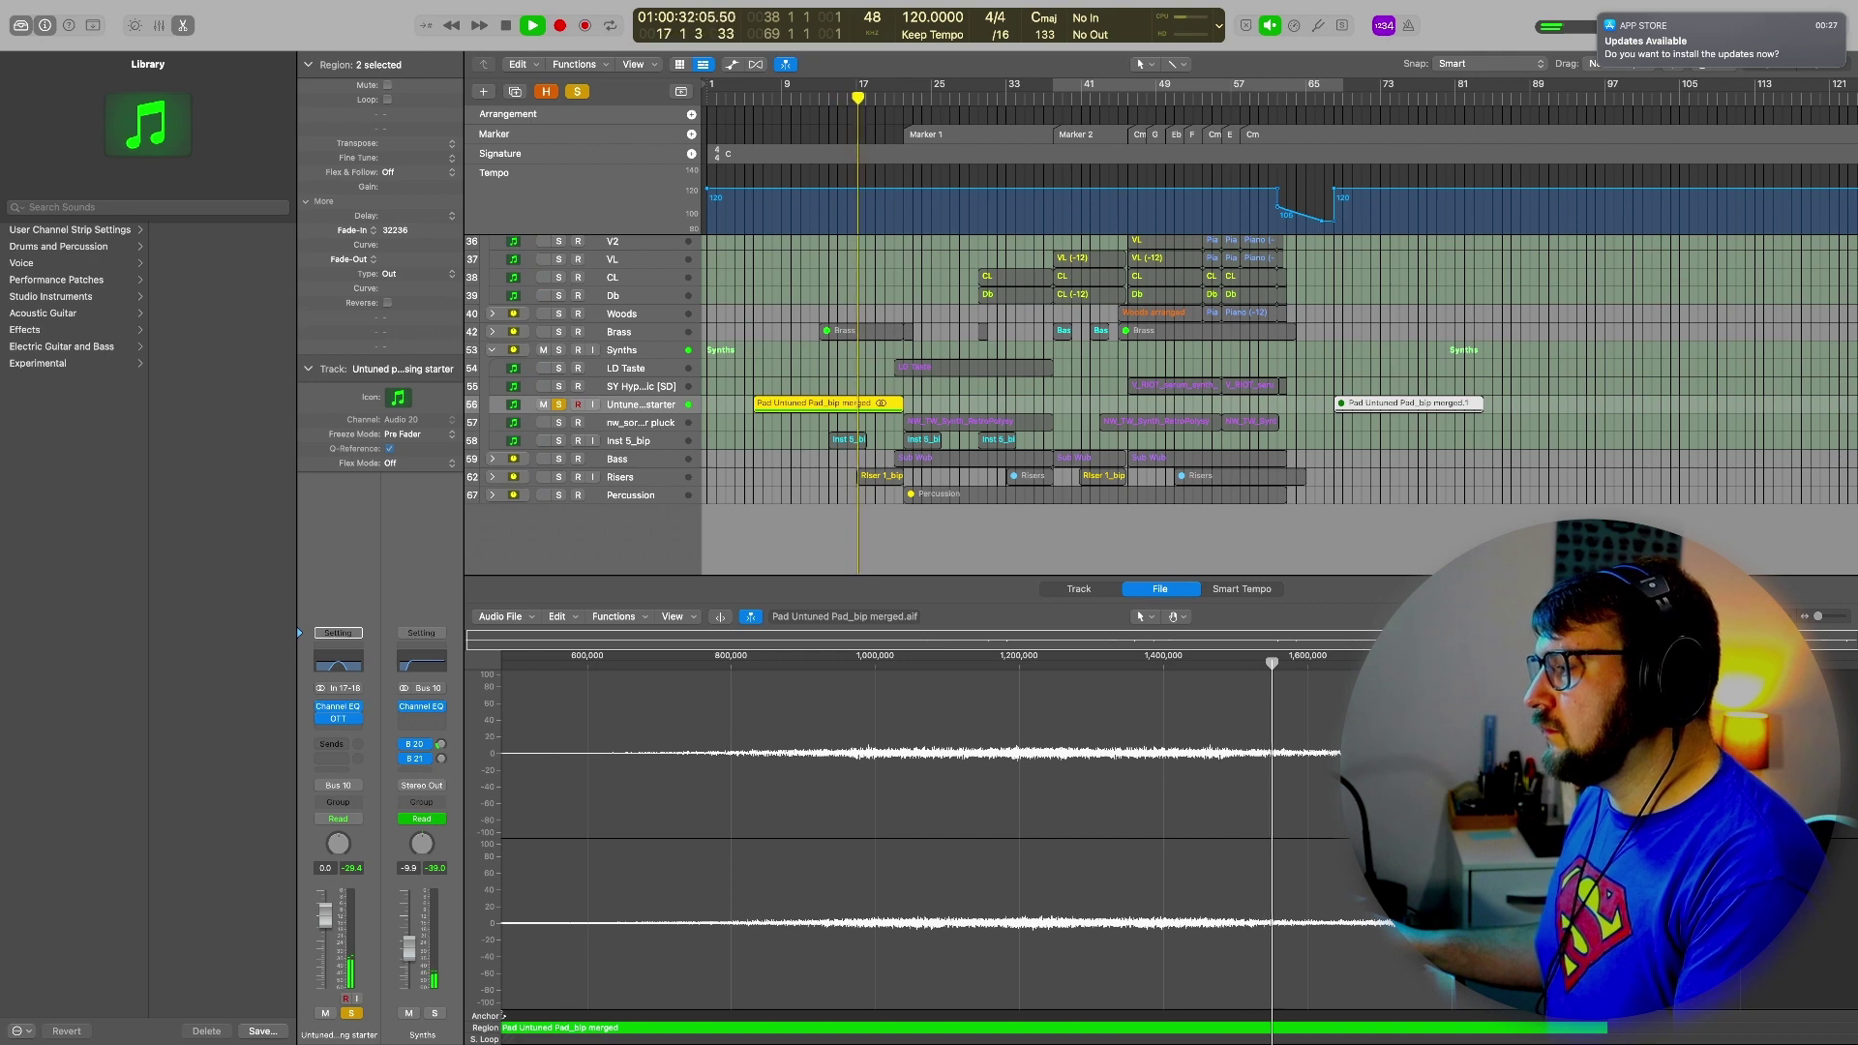
key(space)
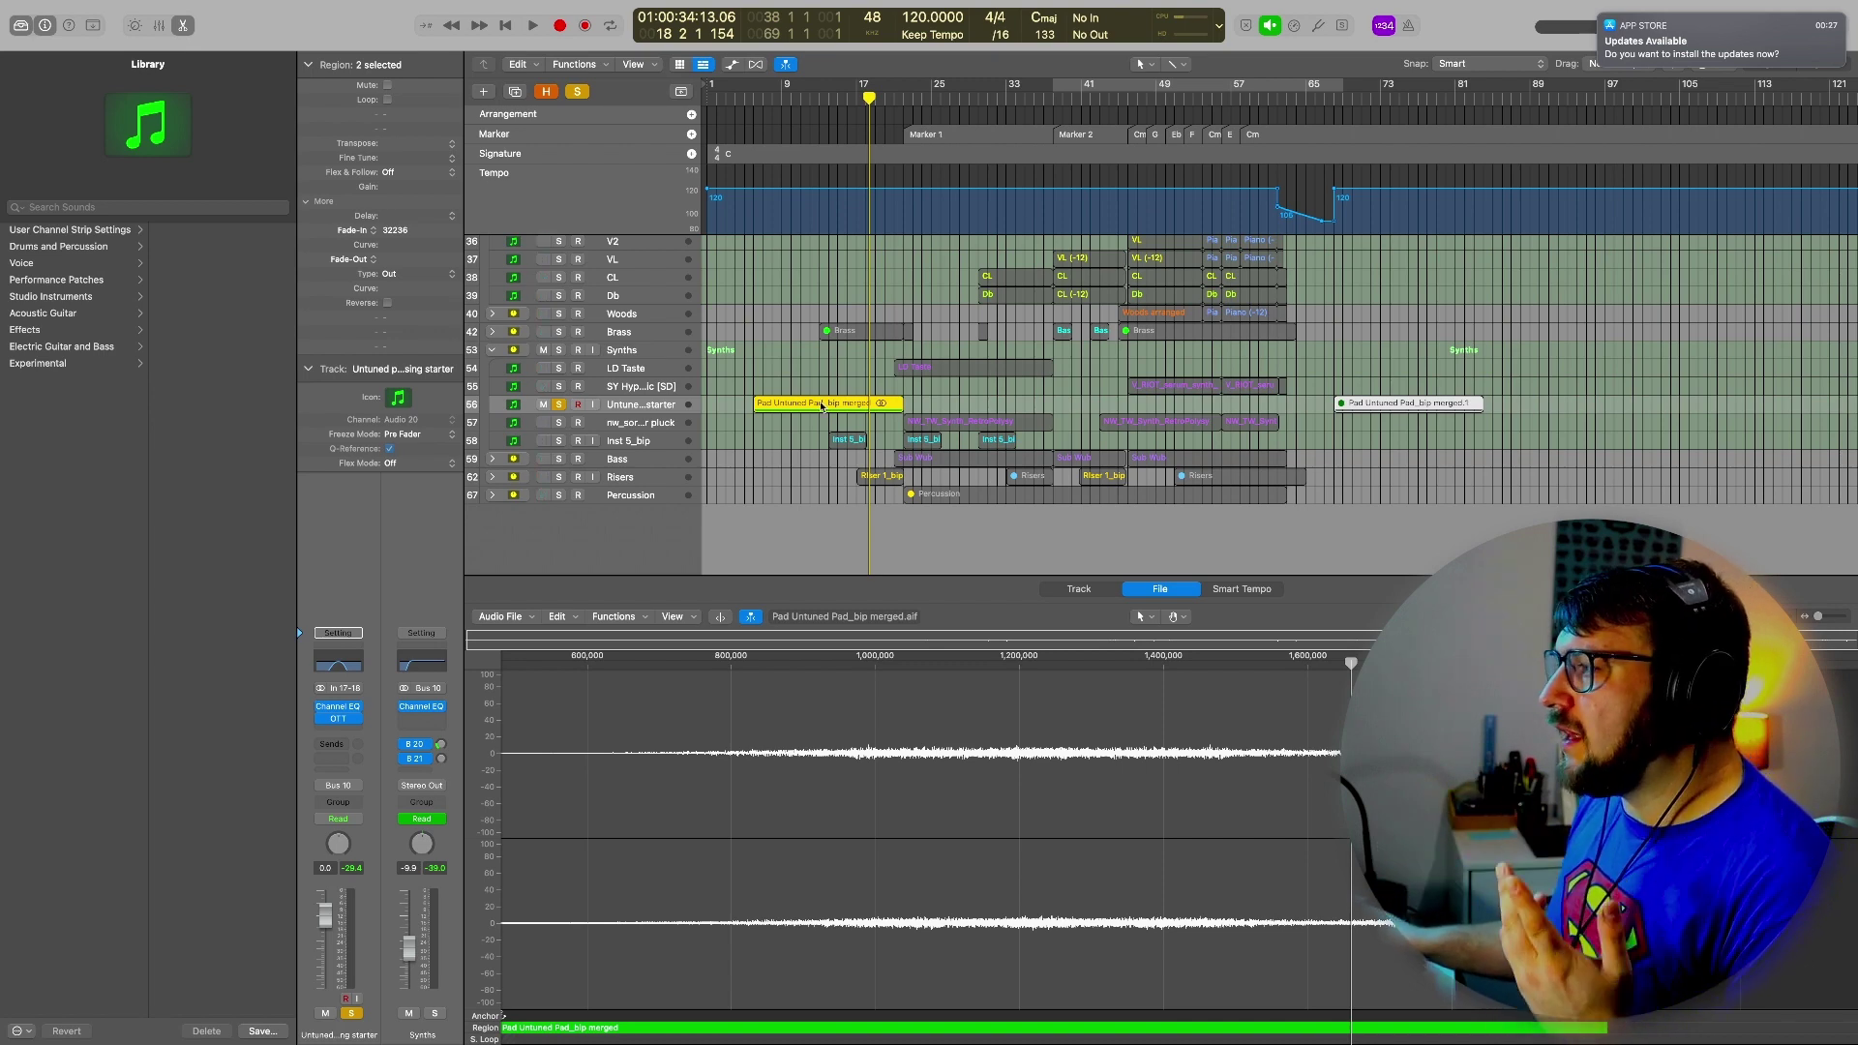
click(561, 406)
Solo the Glitches stack and play it from Marker 2
scroll(790, 424, up, 8)
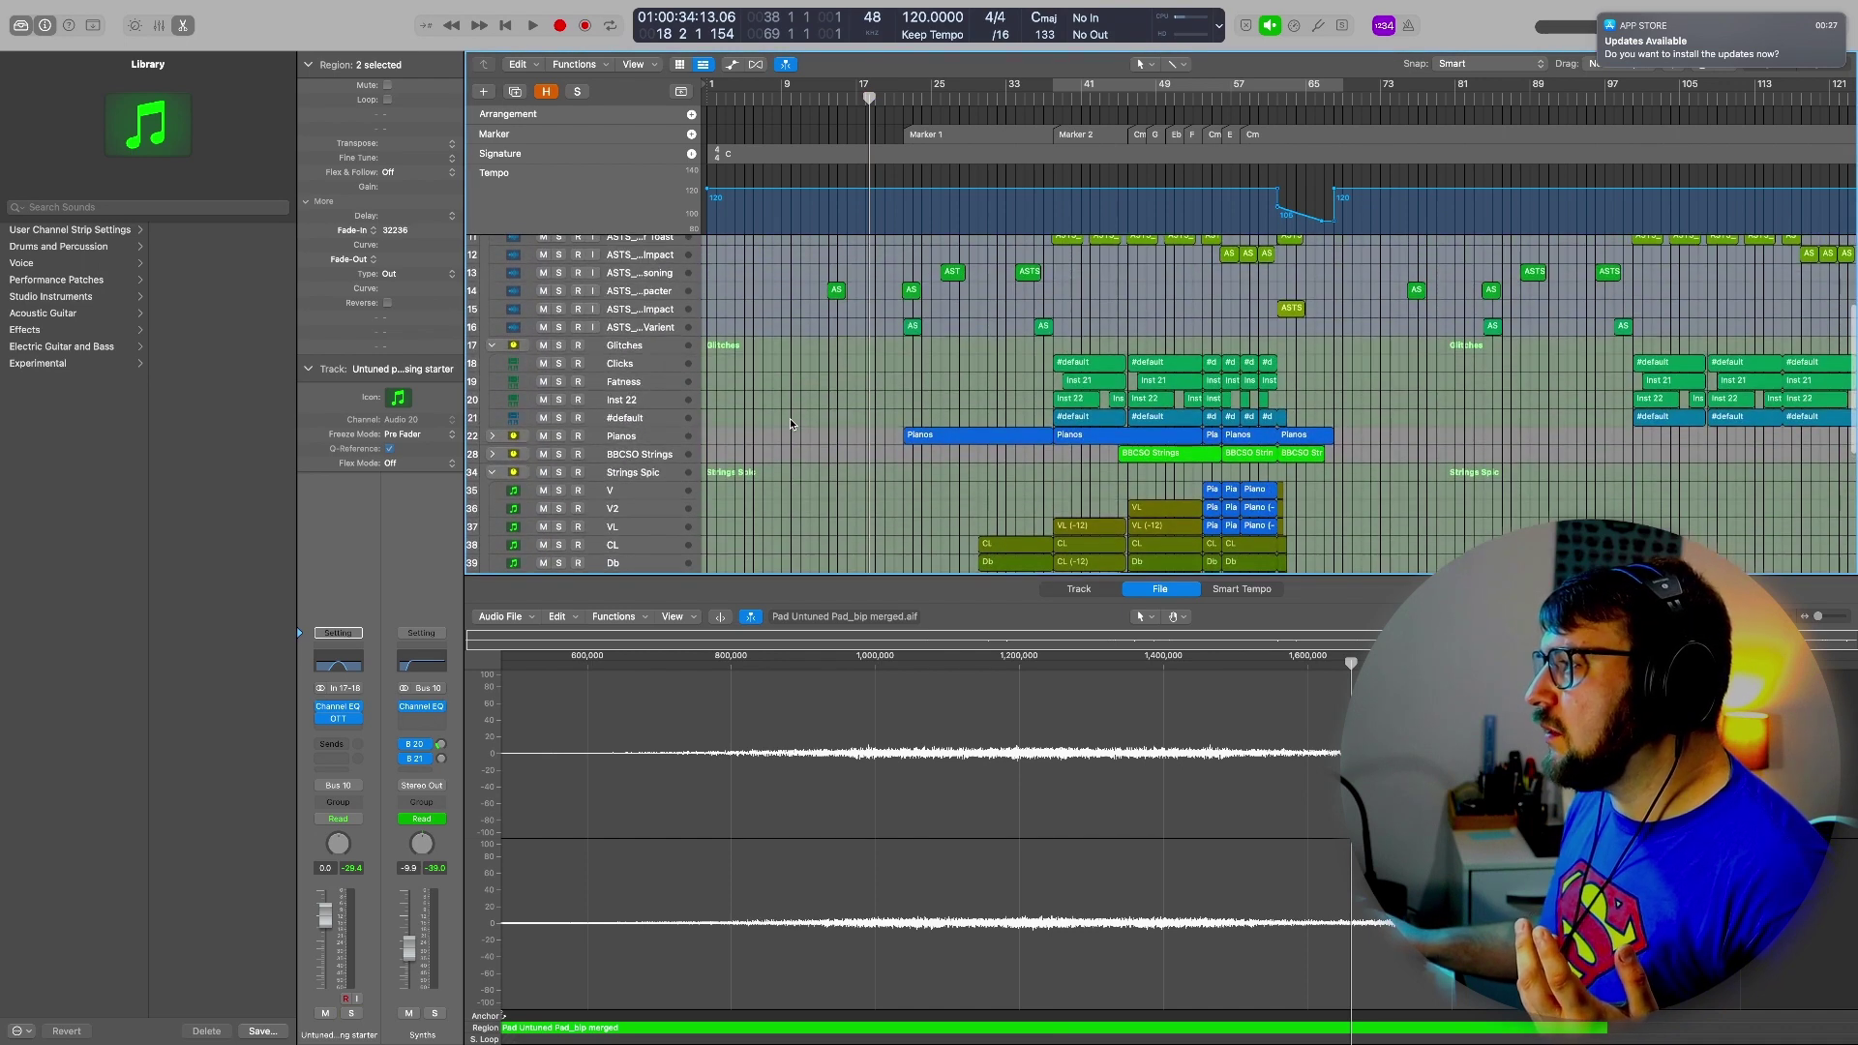
click(560, 346)
click(1055, 101)
key(space)
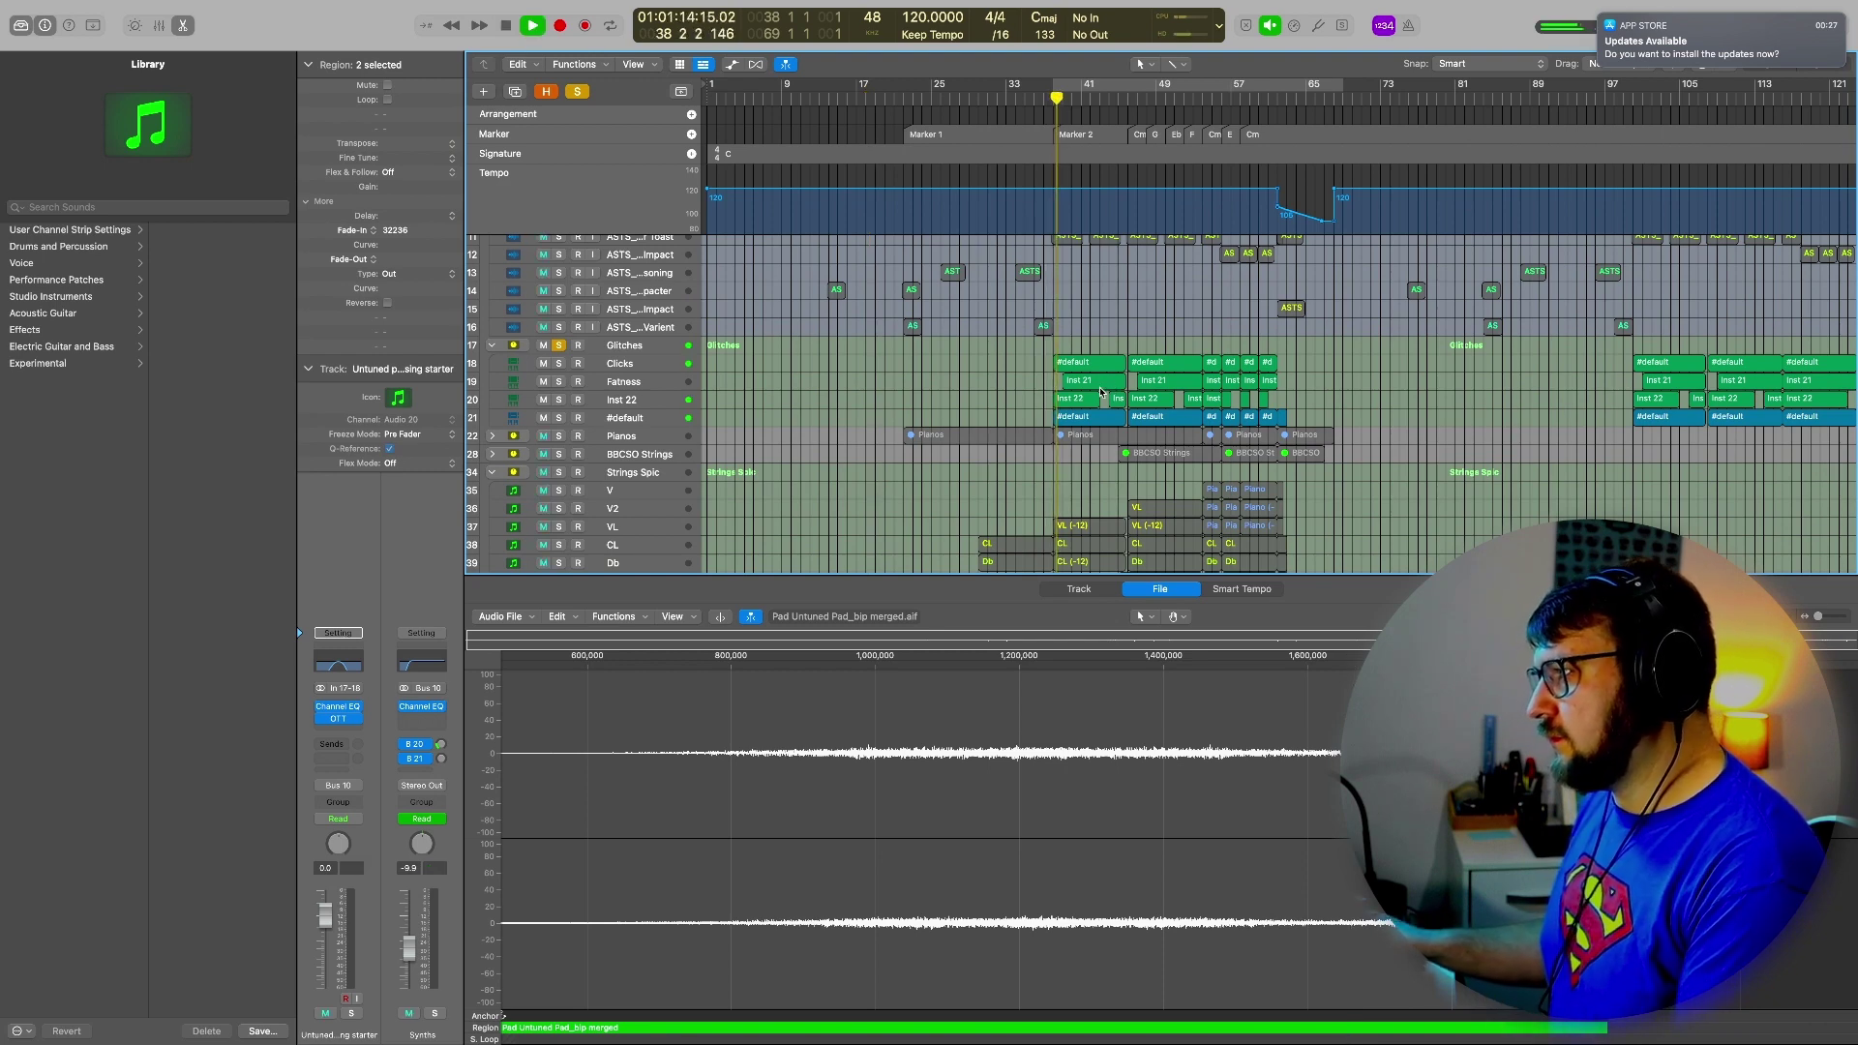
Examine the notes of the Clicks, Fatness and Inst 22 regions together in the Piano Roll during playback
drag(1050, 353, 1283, 404)
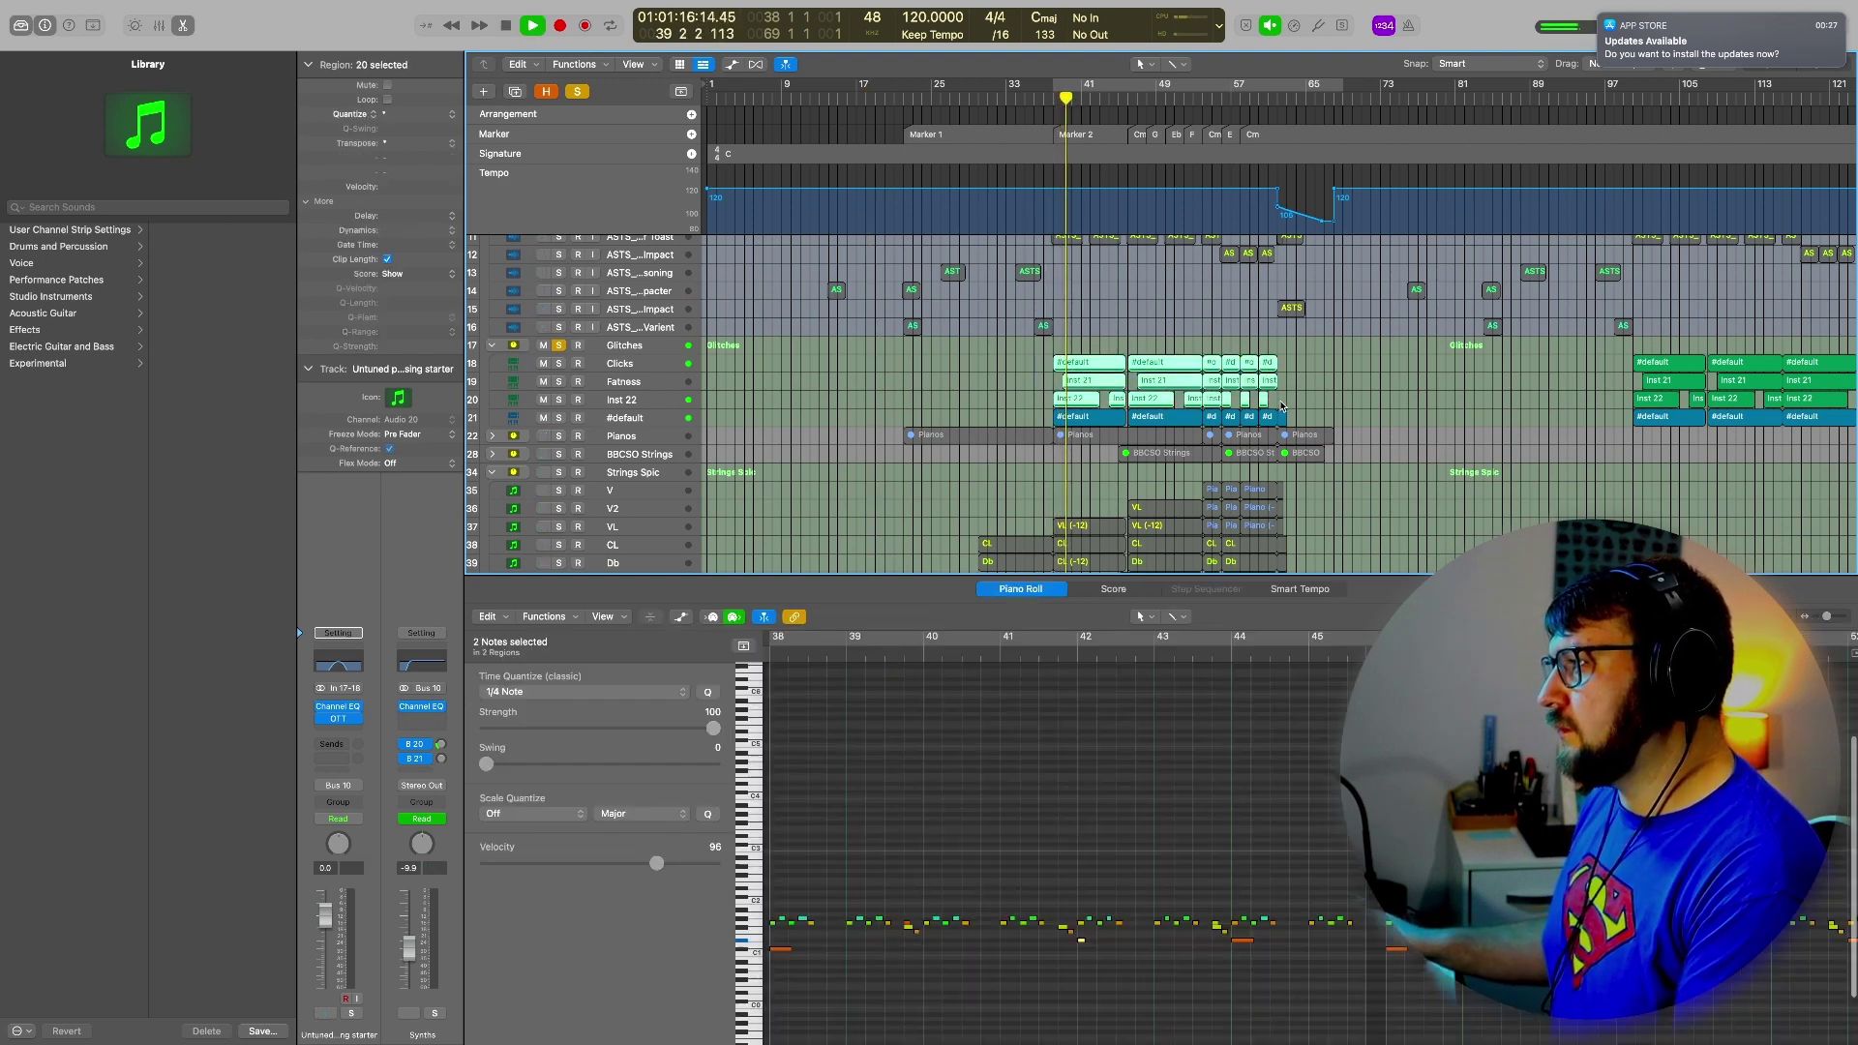
scroll(1227, 787, down, 3)
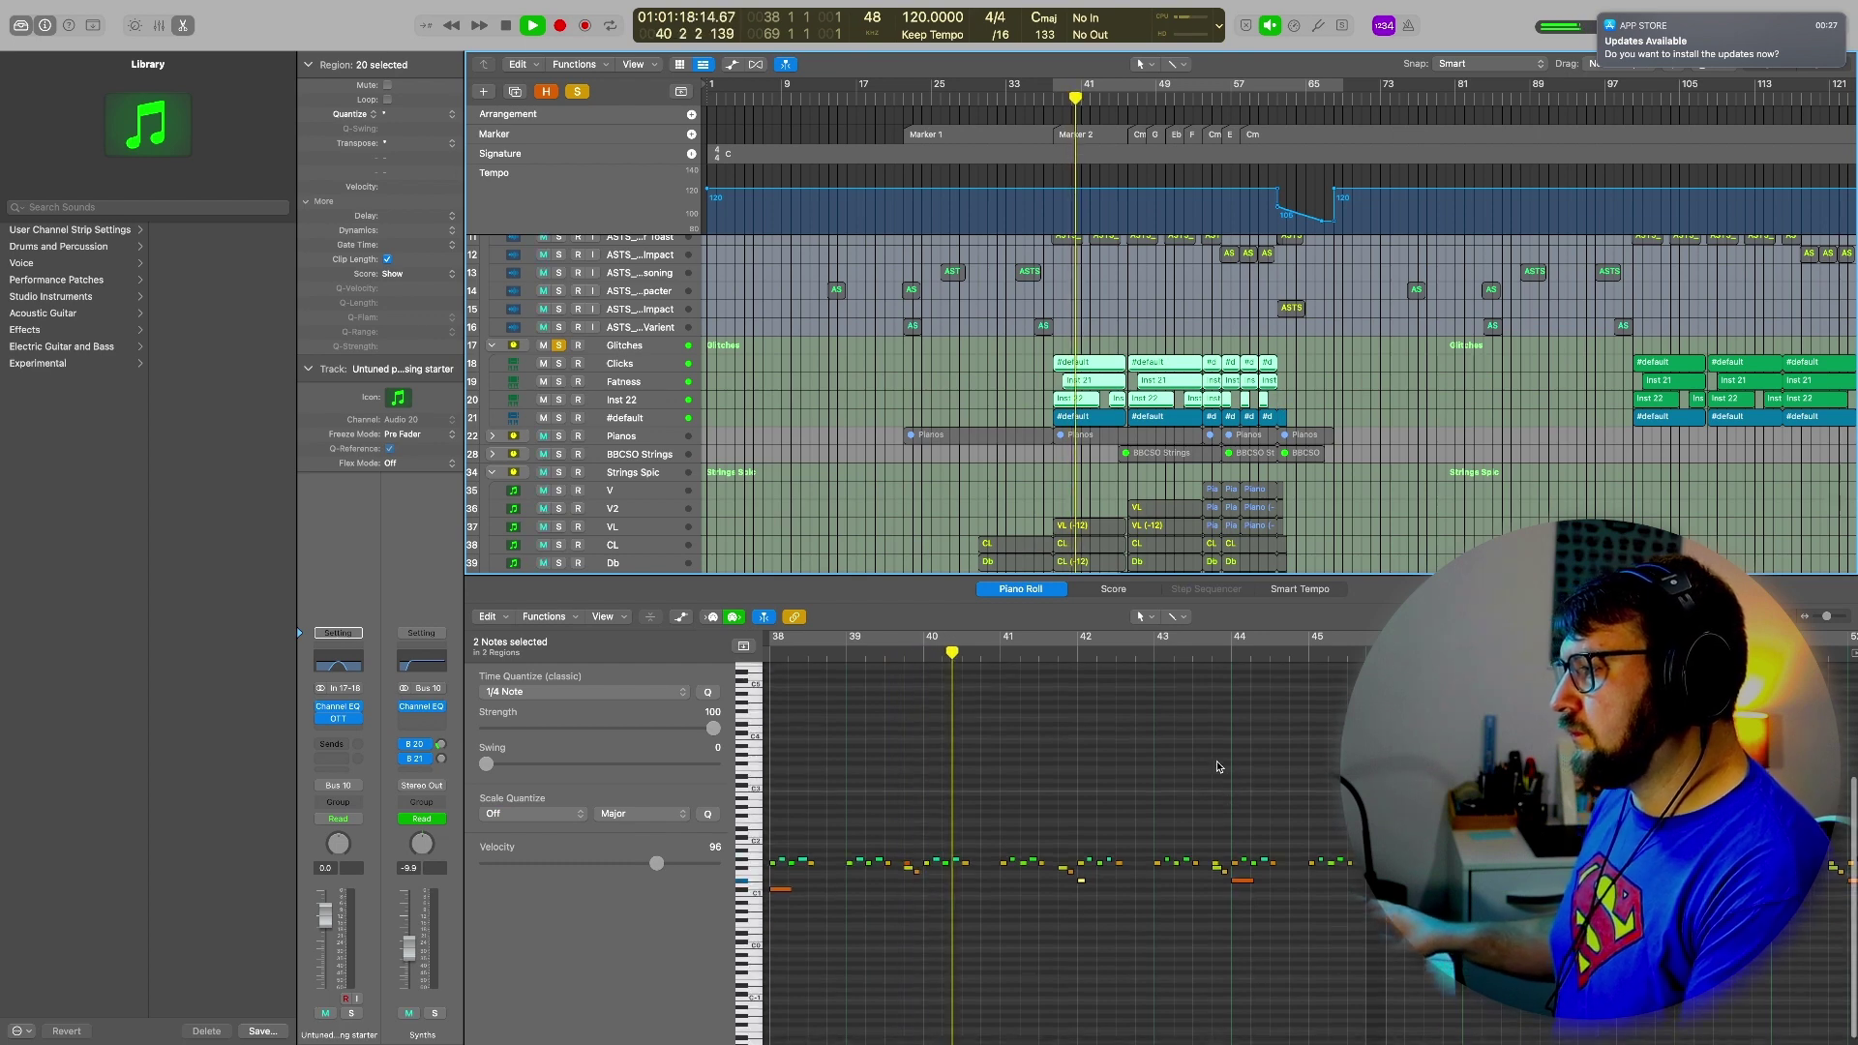
scroll(1238, 817, left, 2)
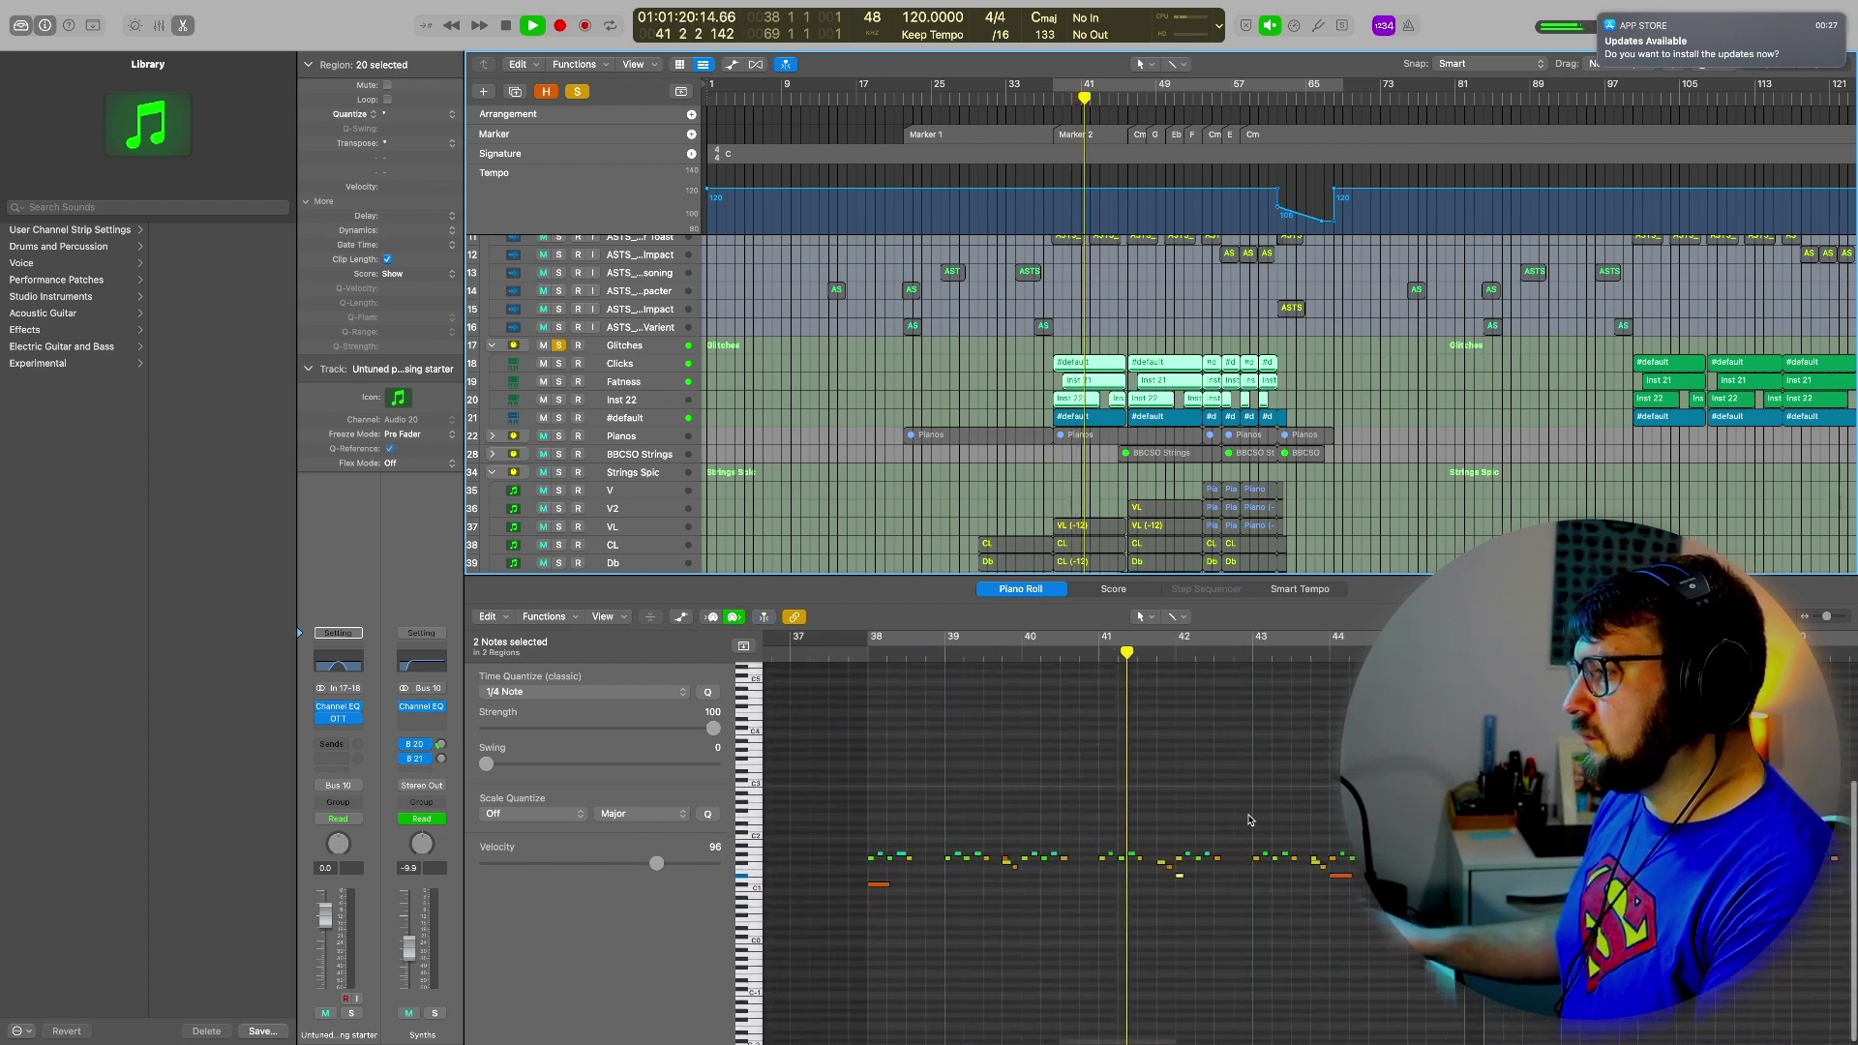
drag(1829, 617, 1824, 622)
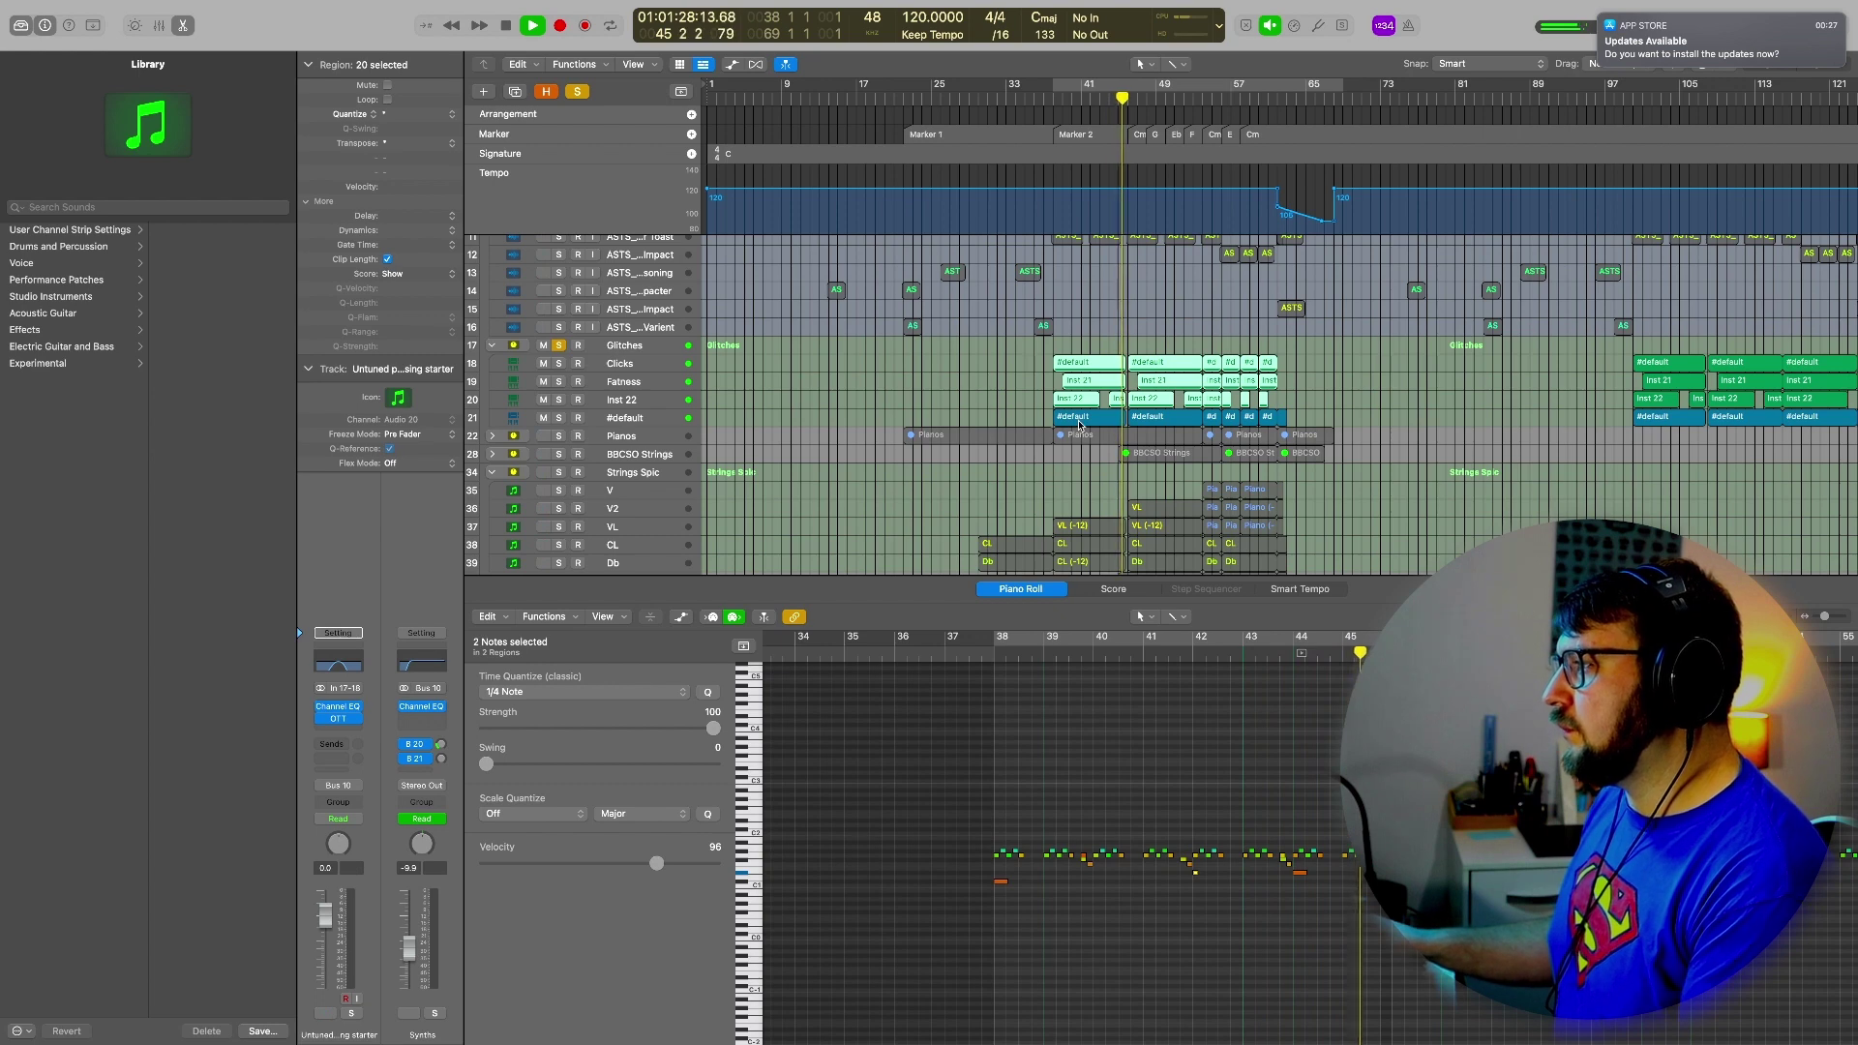
Examine the notes of the first region on the #default track in the Piano Roll and stop playback
click(1079, 419)
key(space)
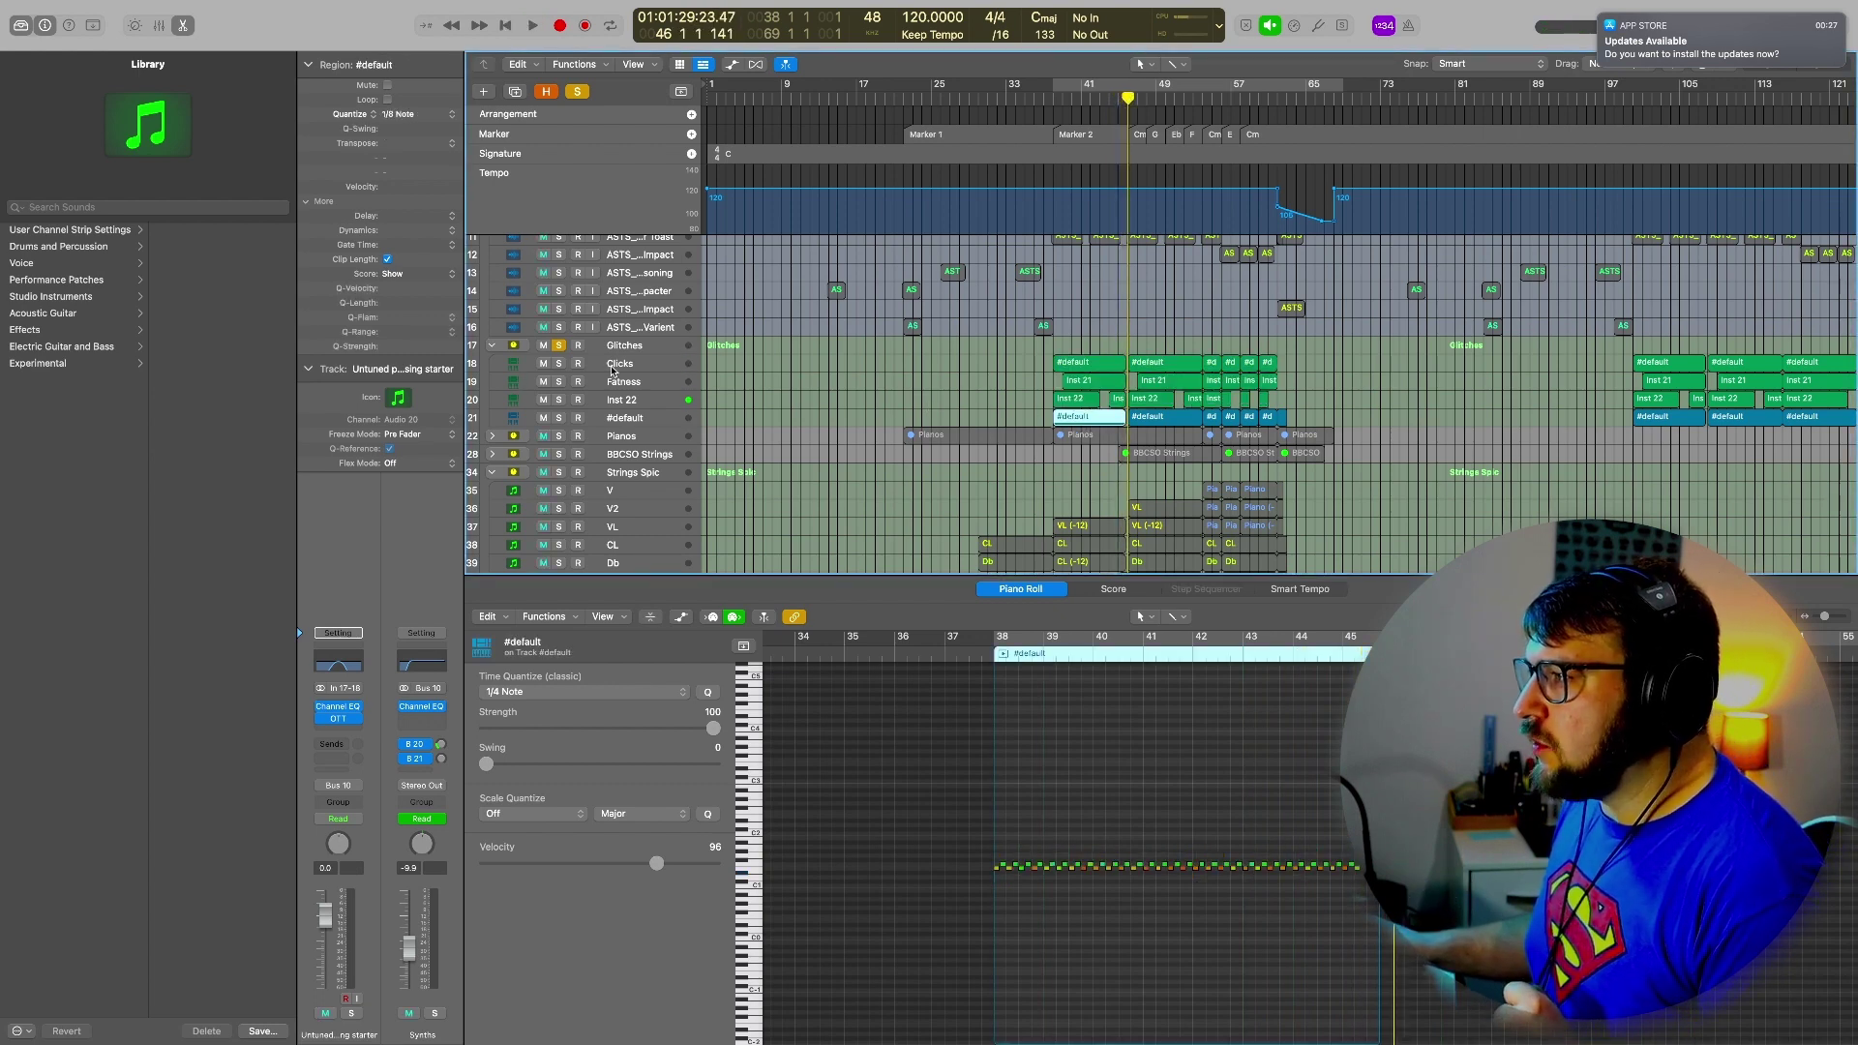
click(610, 371)
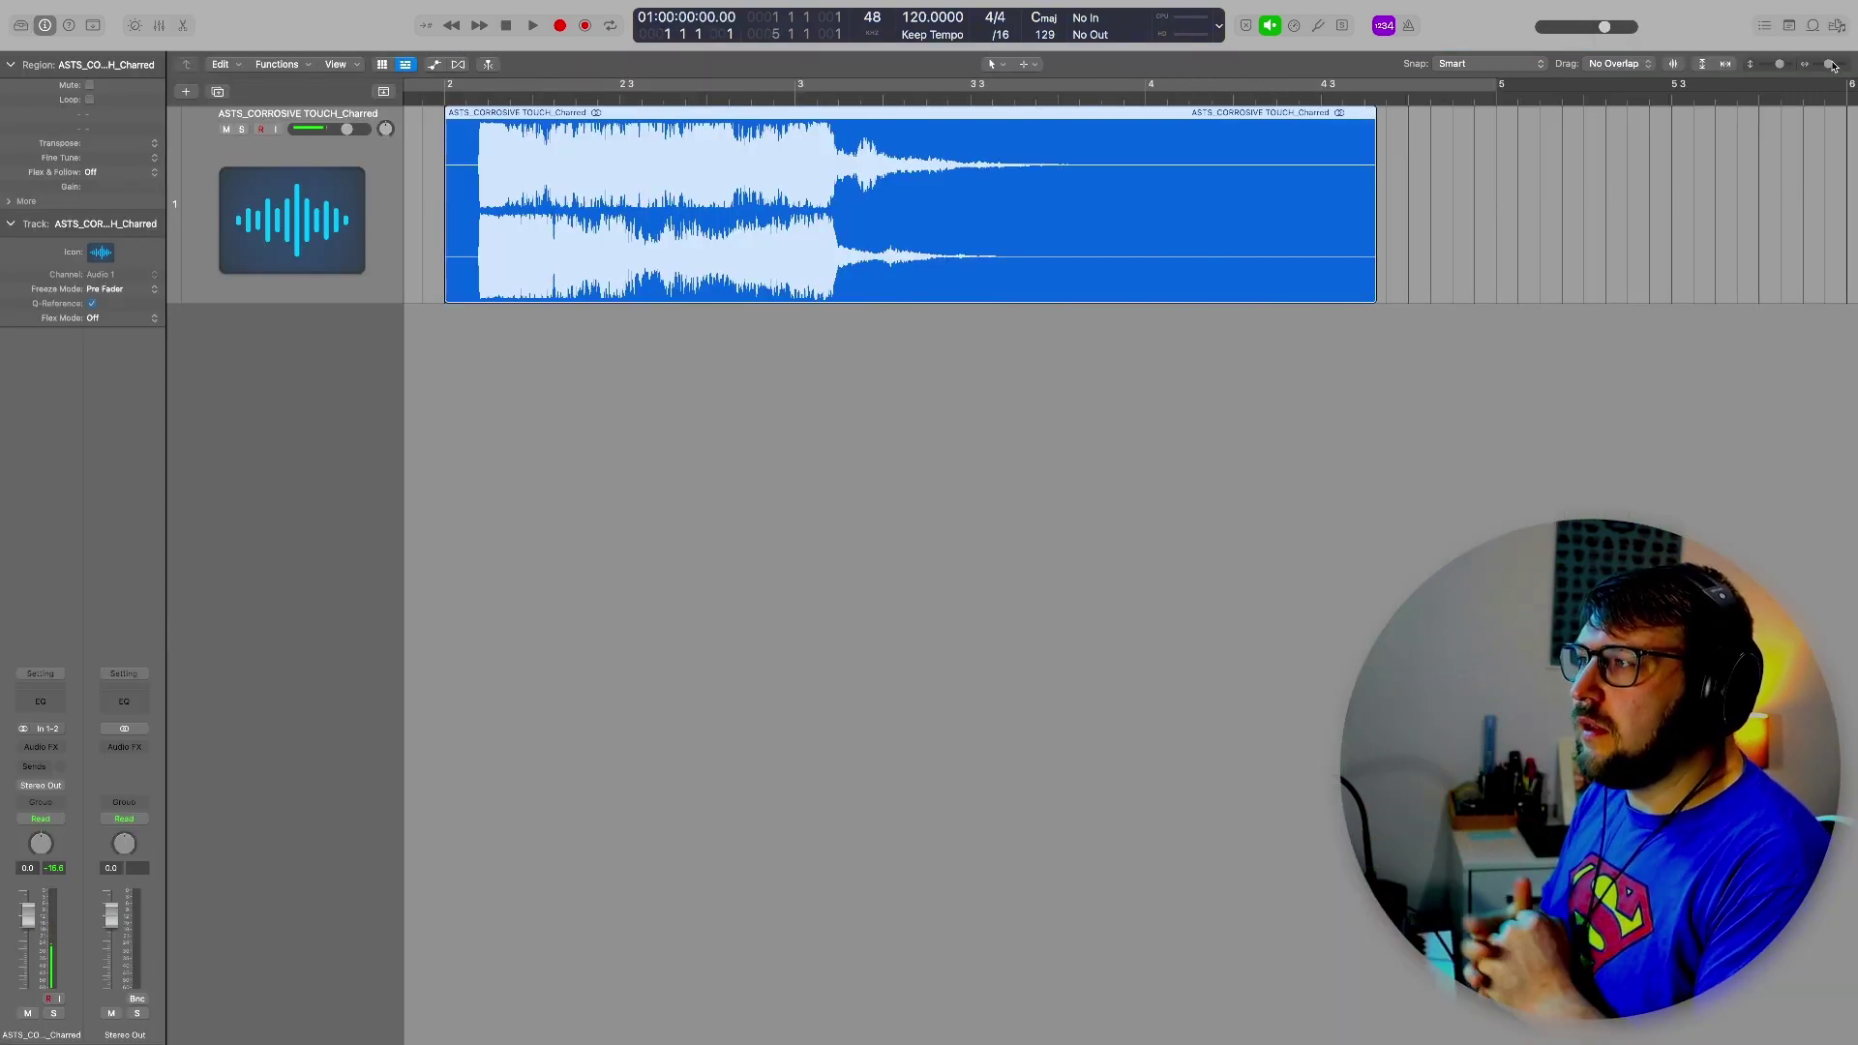
Lower the ASTS_CORROSIVE TOUCH_Charred track's volume to -7.8 and audition its audio region from bar 2
drag(345, 136, 326, 135)
click(469, 98)
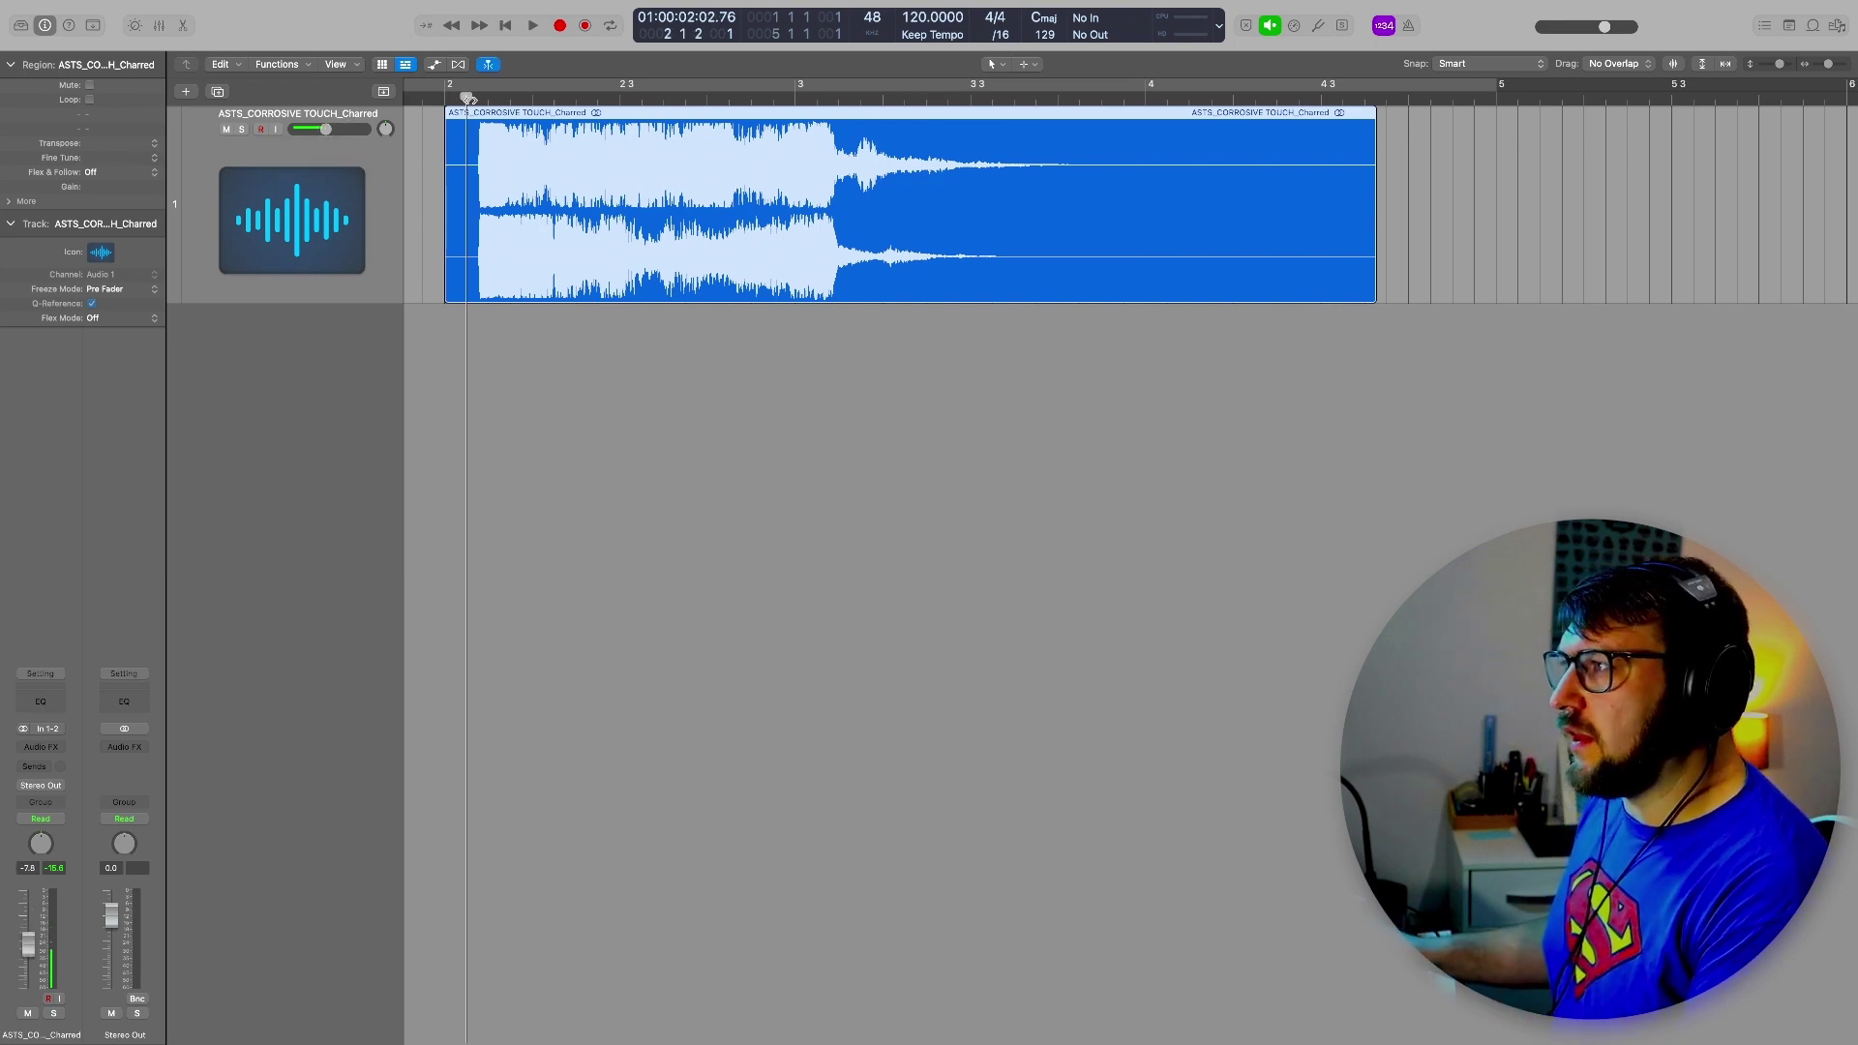
key(space)
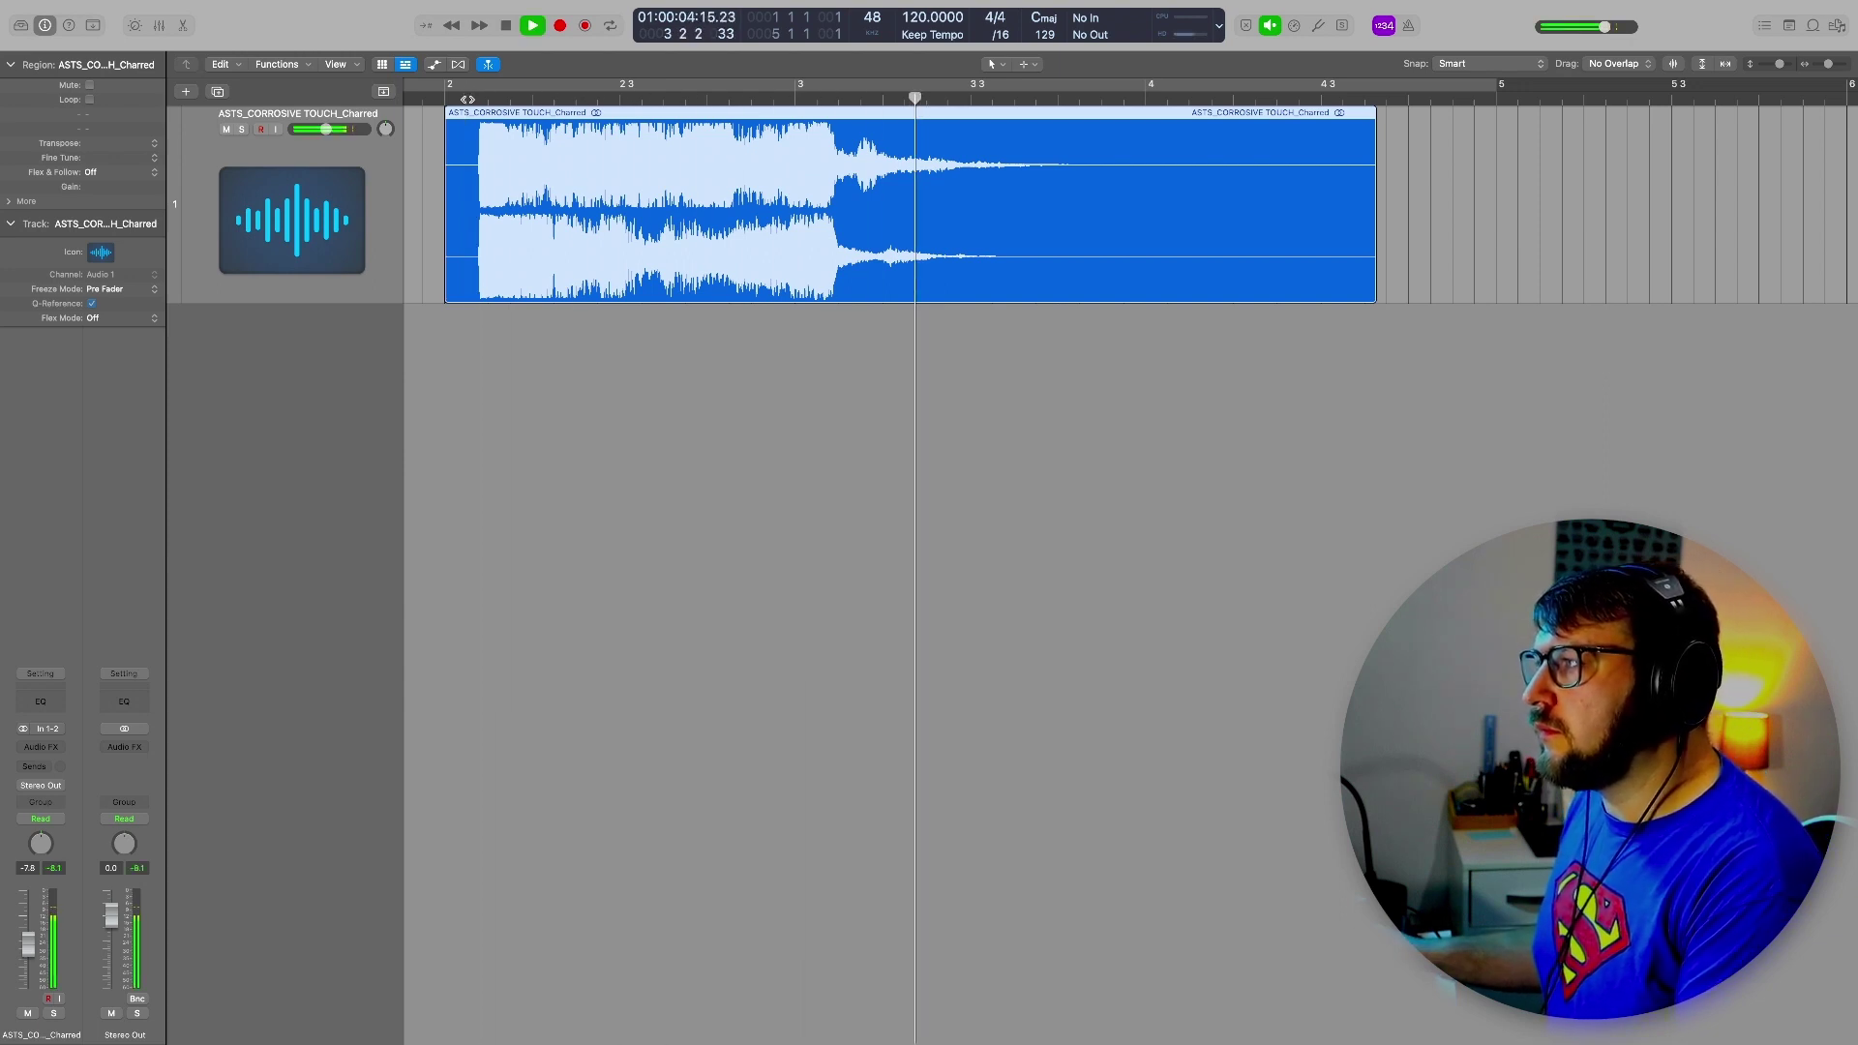
key(space)
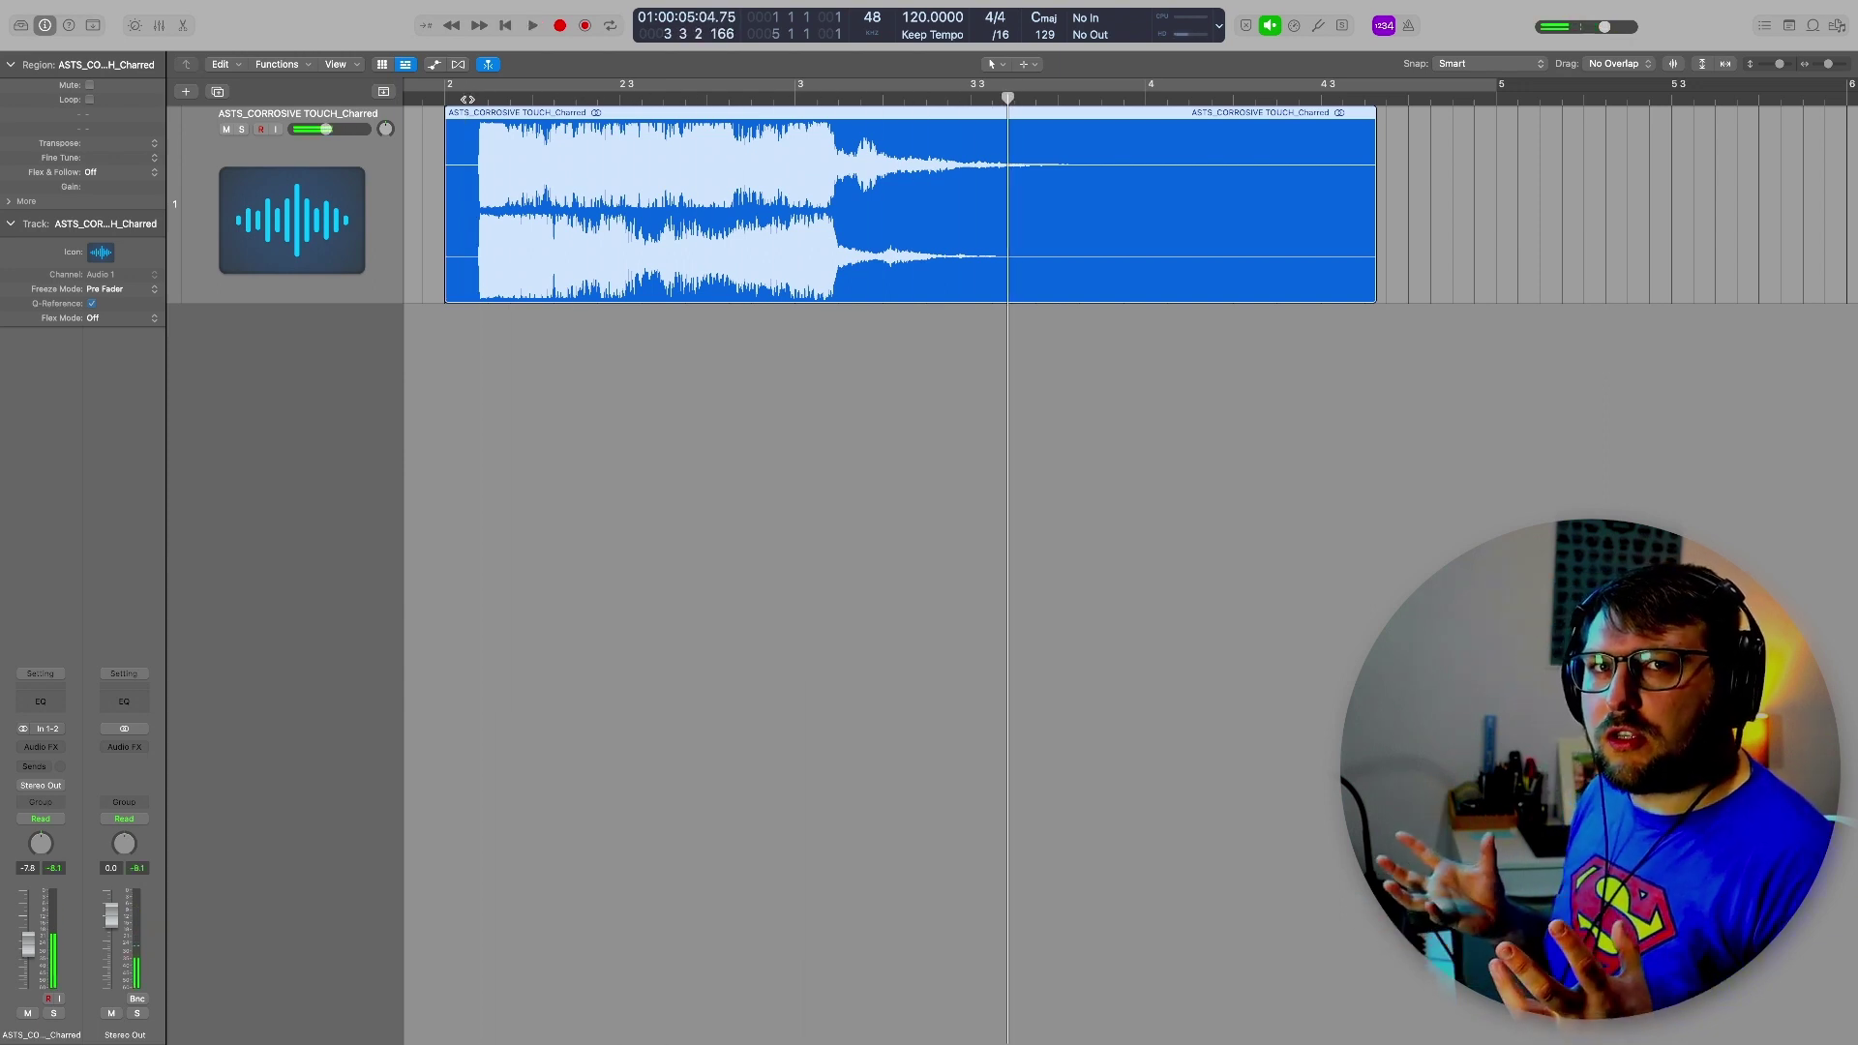
Create a Quick Sampler (Original) track from the Charred audio region and trim its sample start to about 0.201 s
click(772, 485)
click(674, 168)
drag(674, 168, 287, 339)
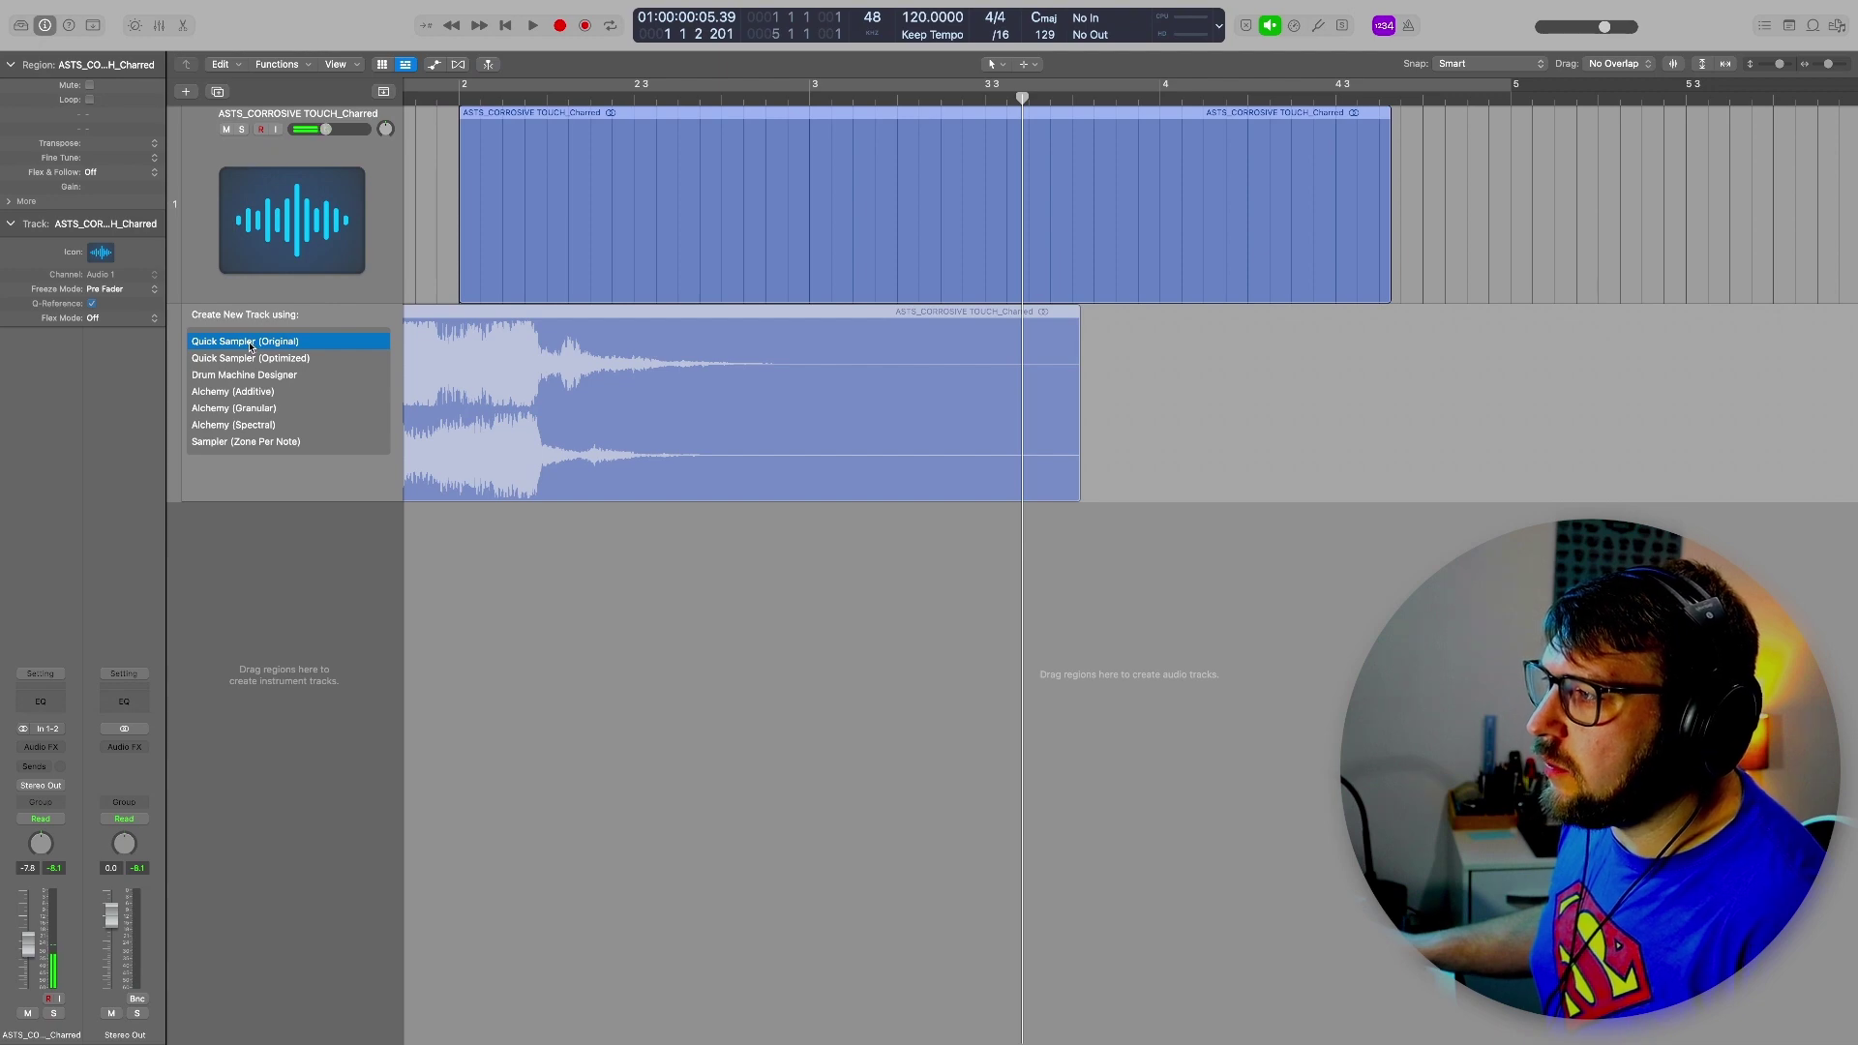
drag(250, 346, 501, 312)
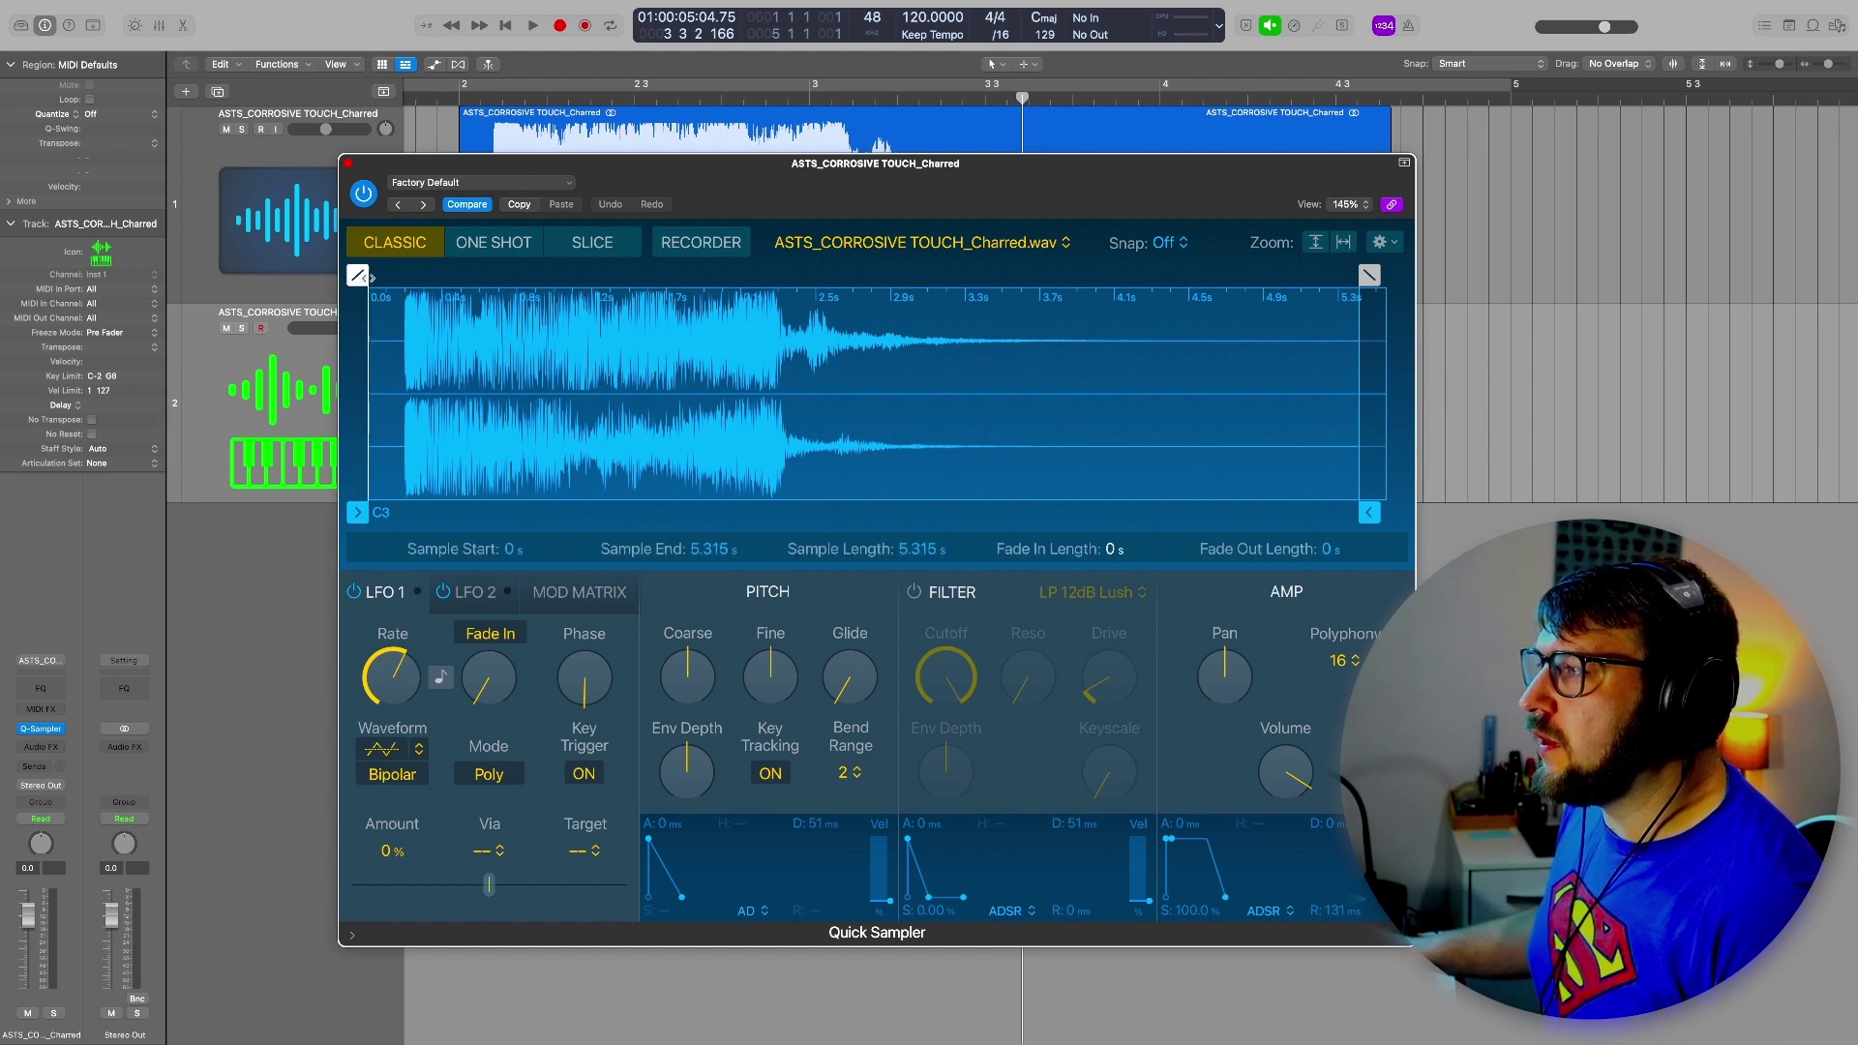
drag(359, 512, 394, 512)
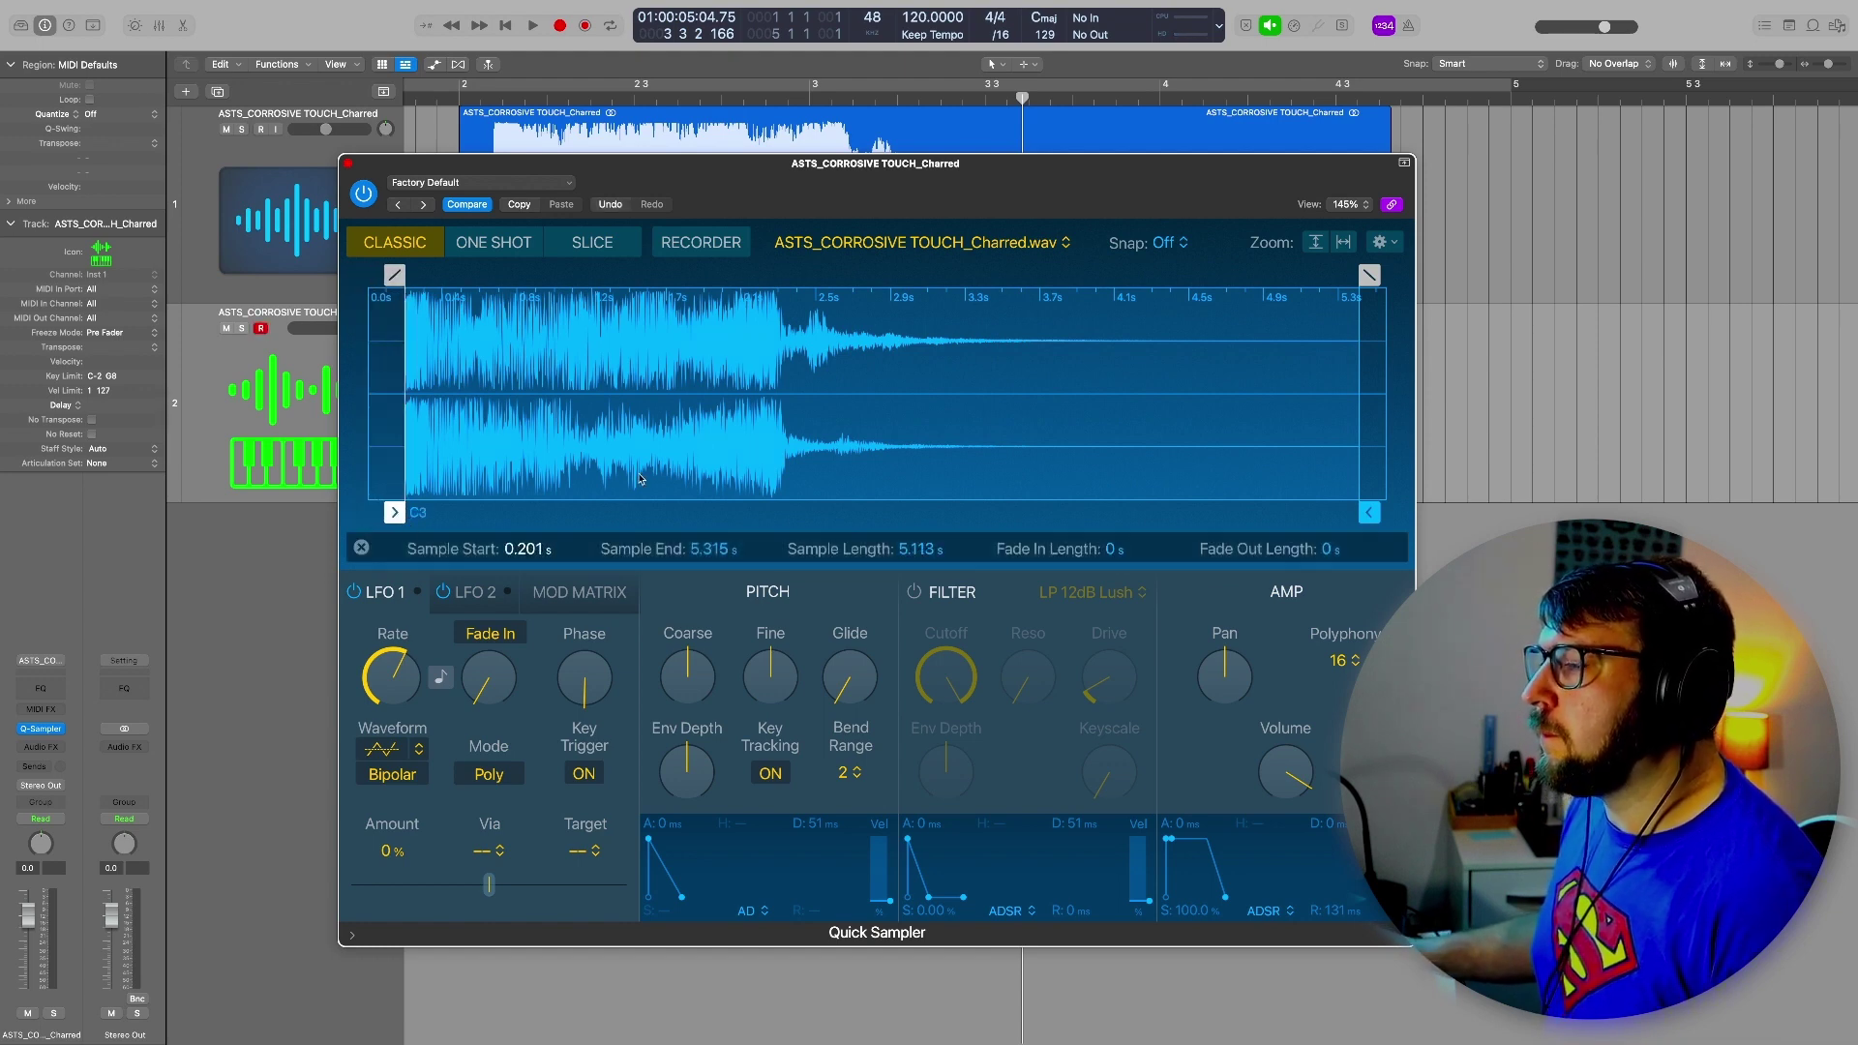
drag(394, 275, 393, 275)
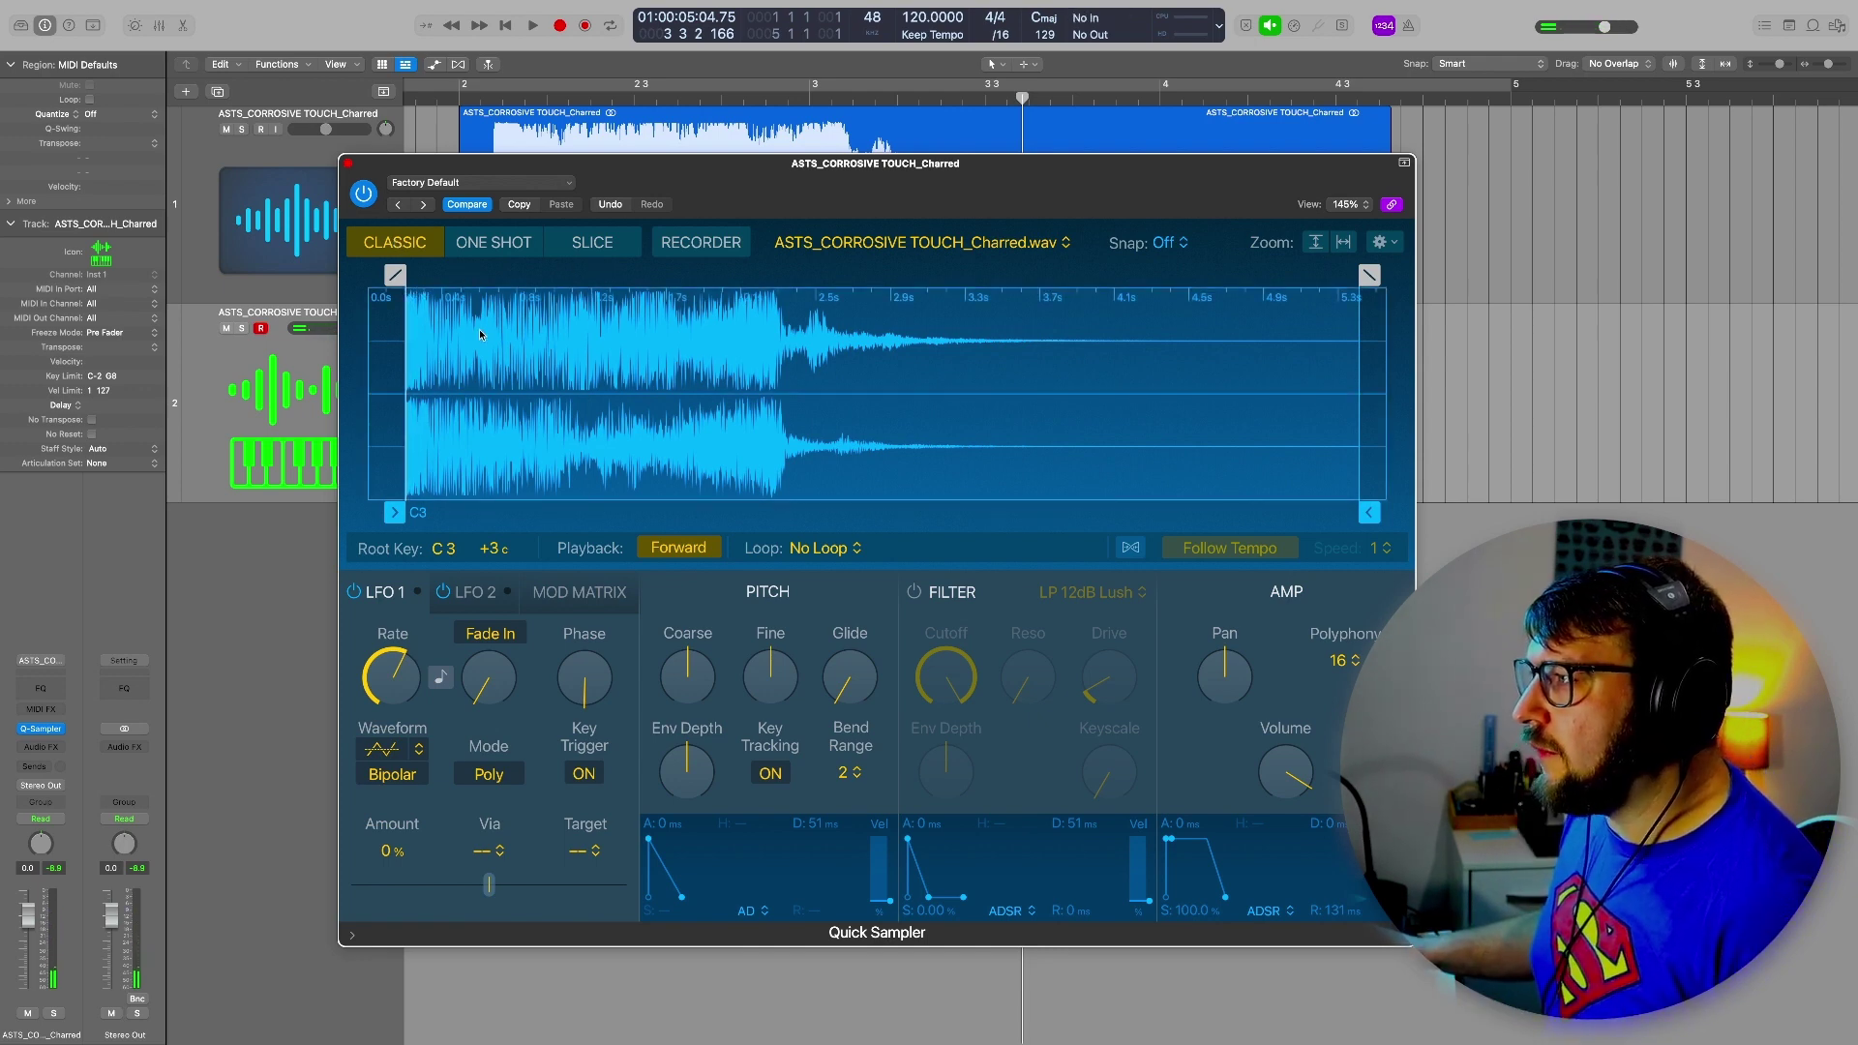
Switch Quick Sampler to Slice mode and shape a short amp envelope decay with sustain at 0%, closing the plug-in window
click(592, 242)
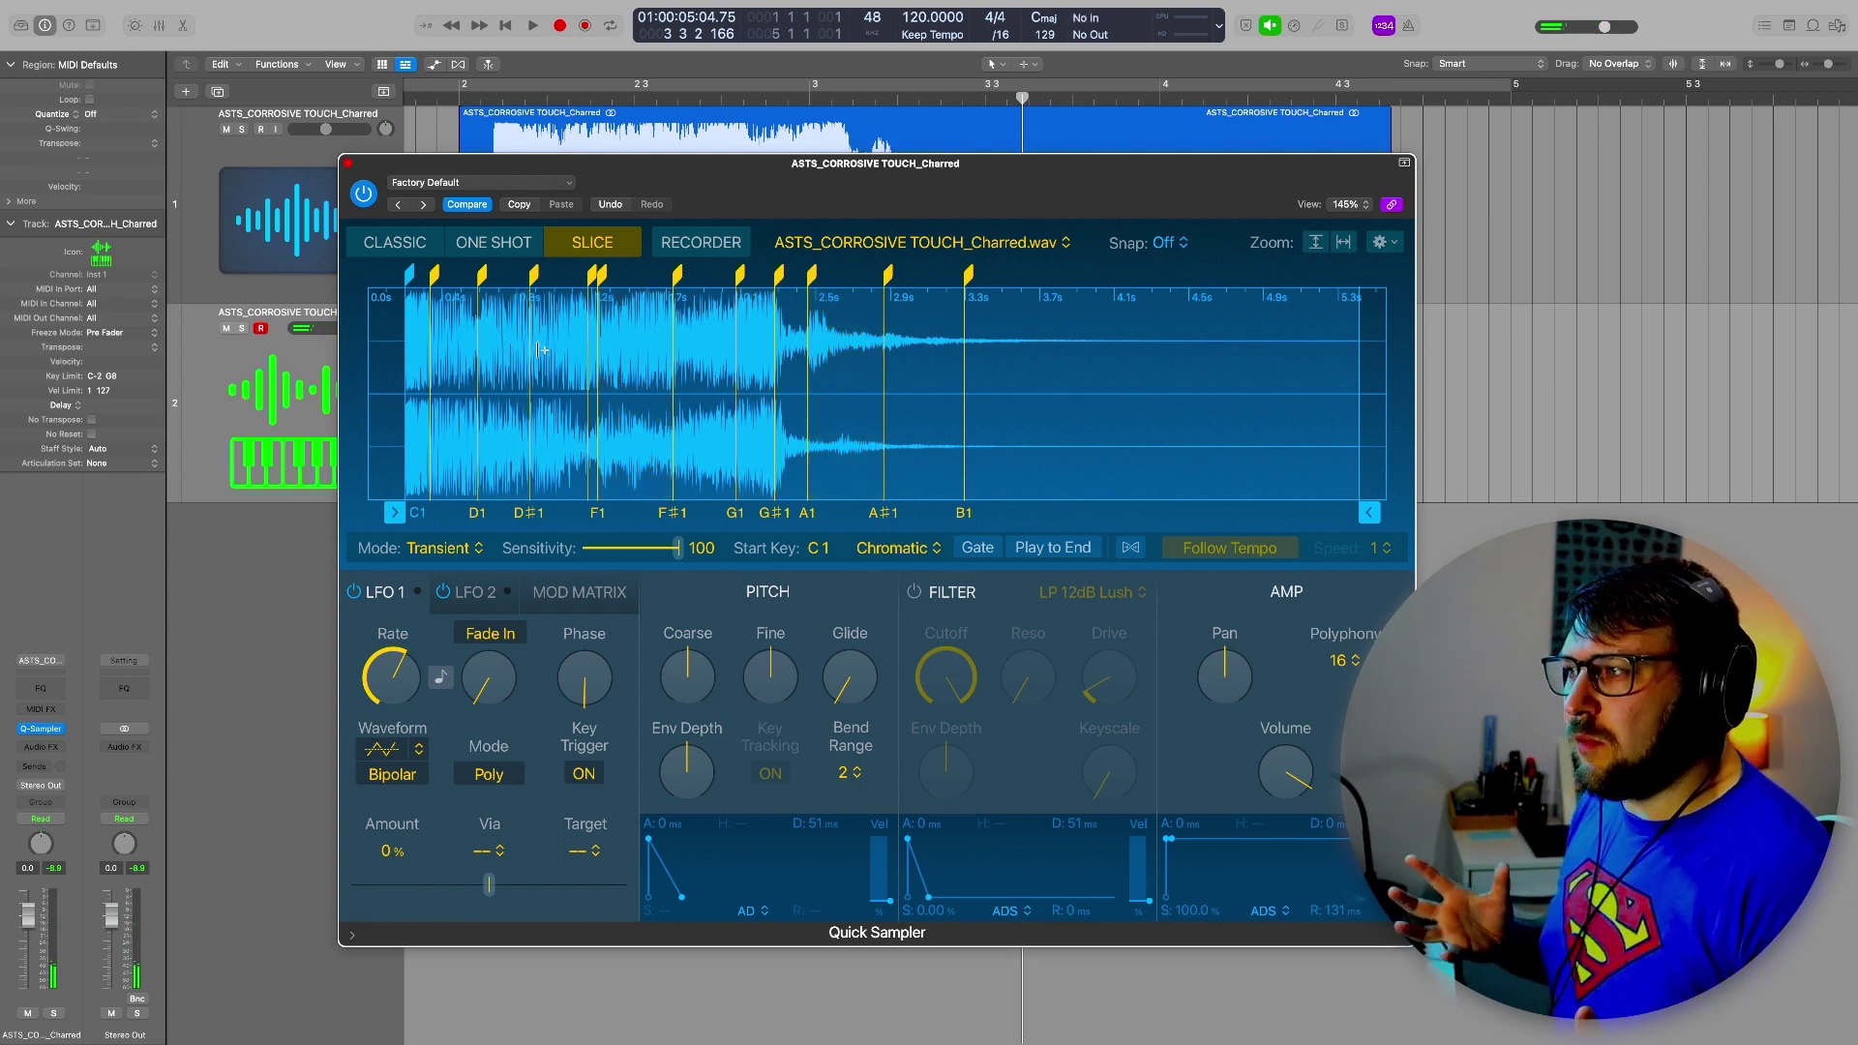
drag(1169, 839, 1194, 839)
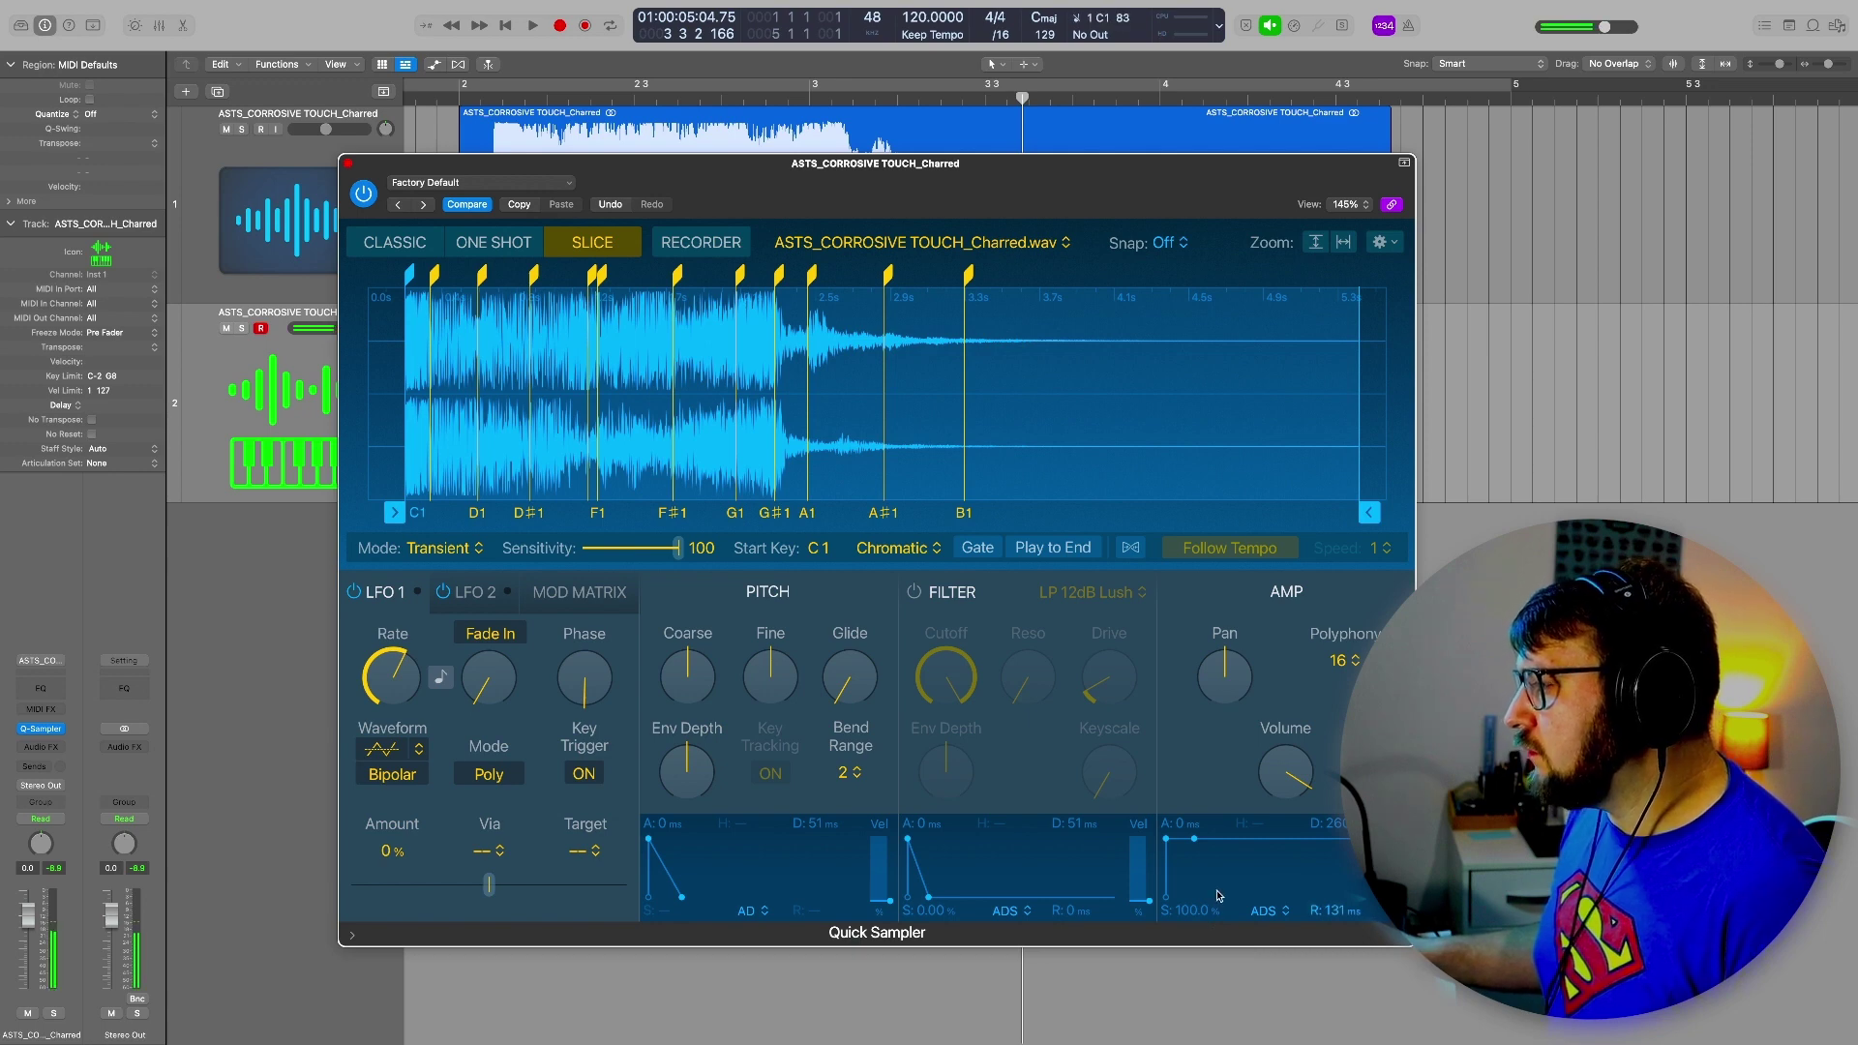
drag(1195, 839, 1183, 904)
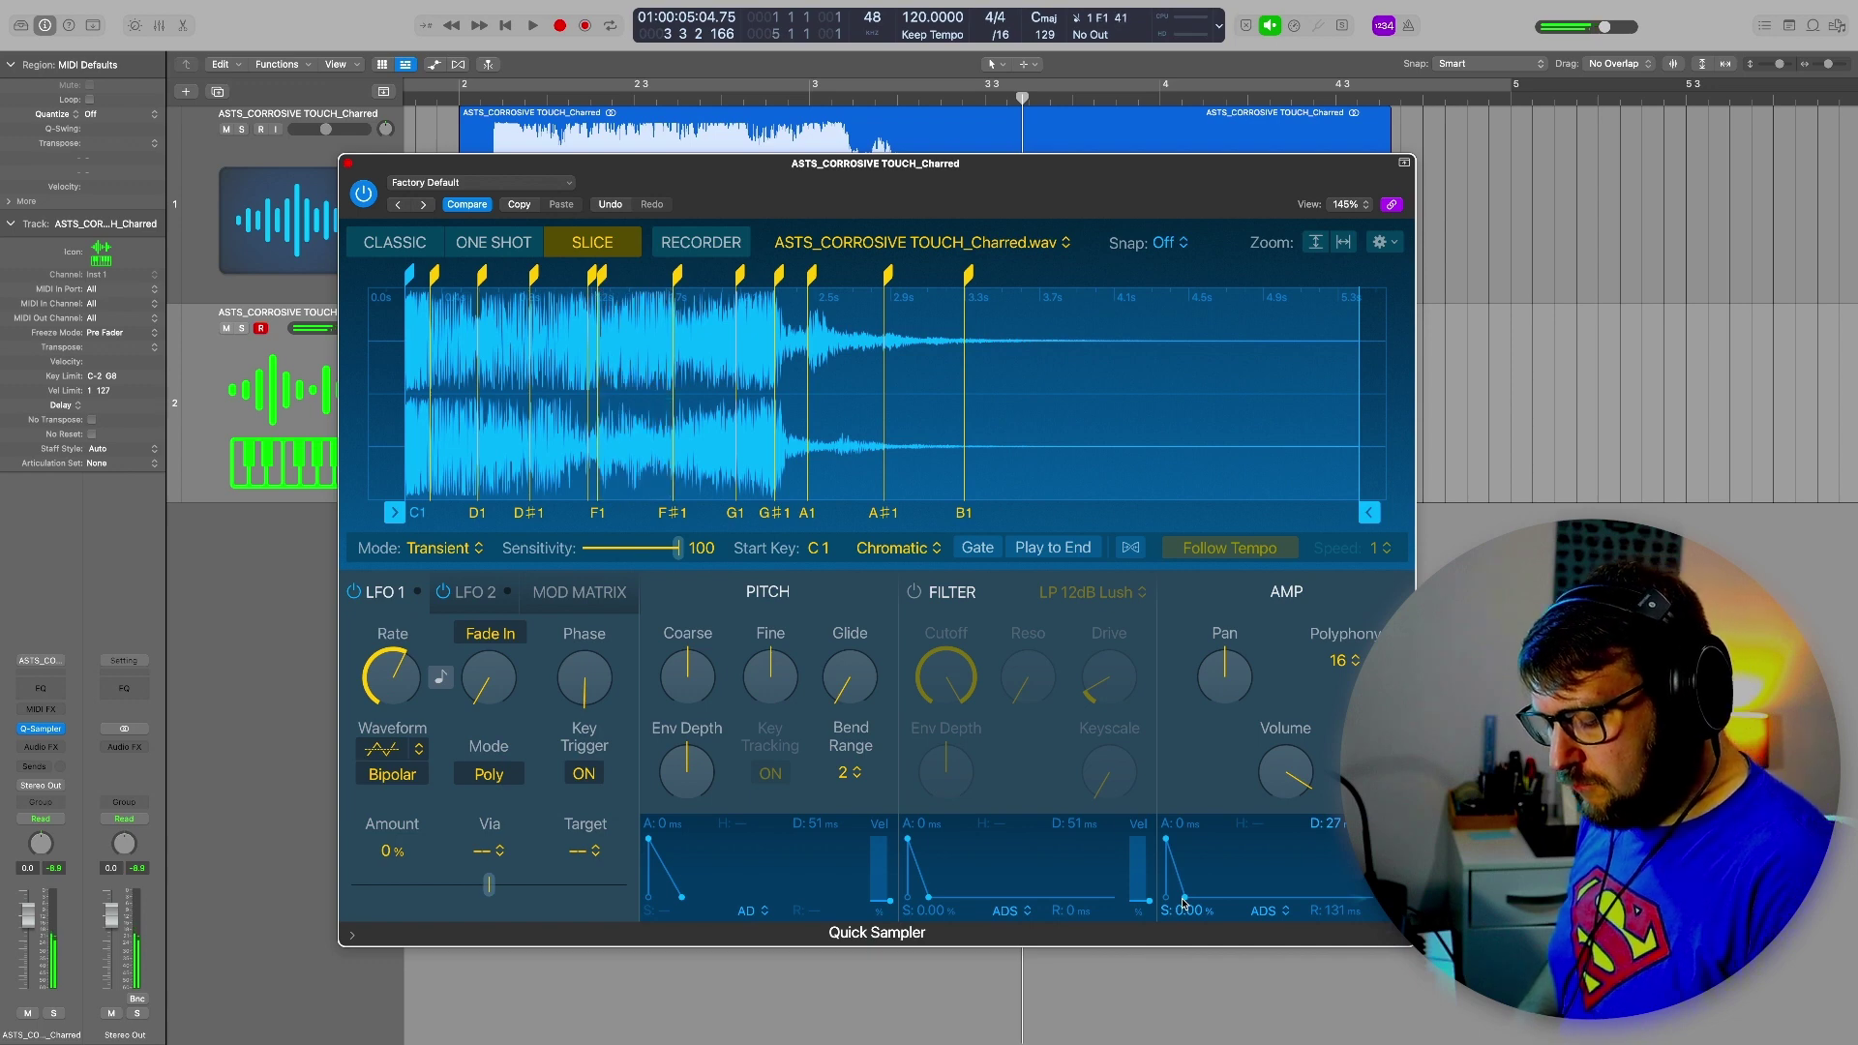
drag(723, 189, 919, 272)
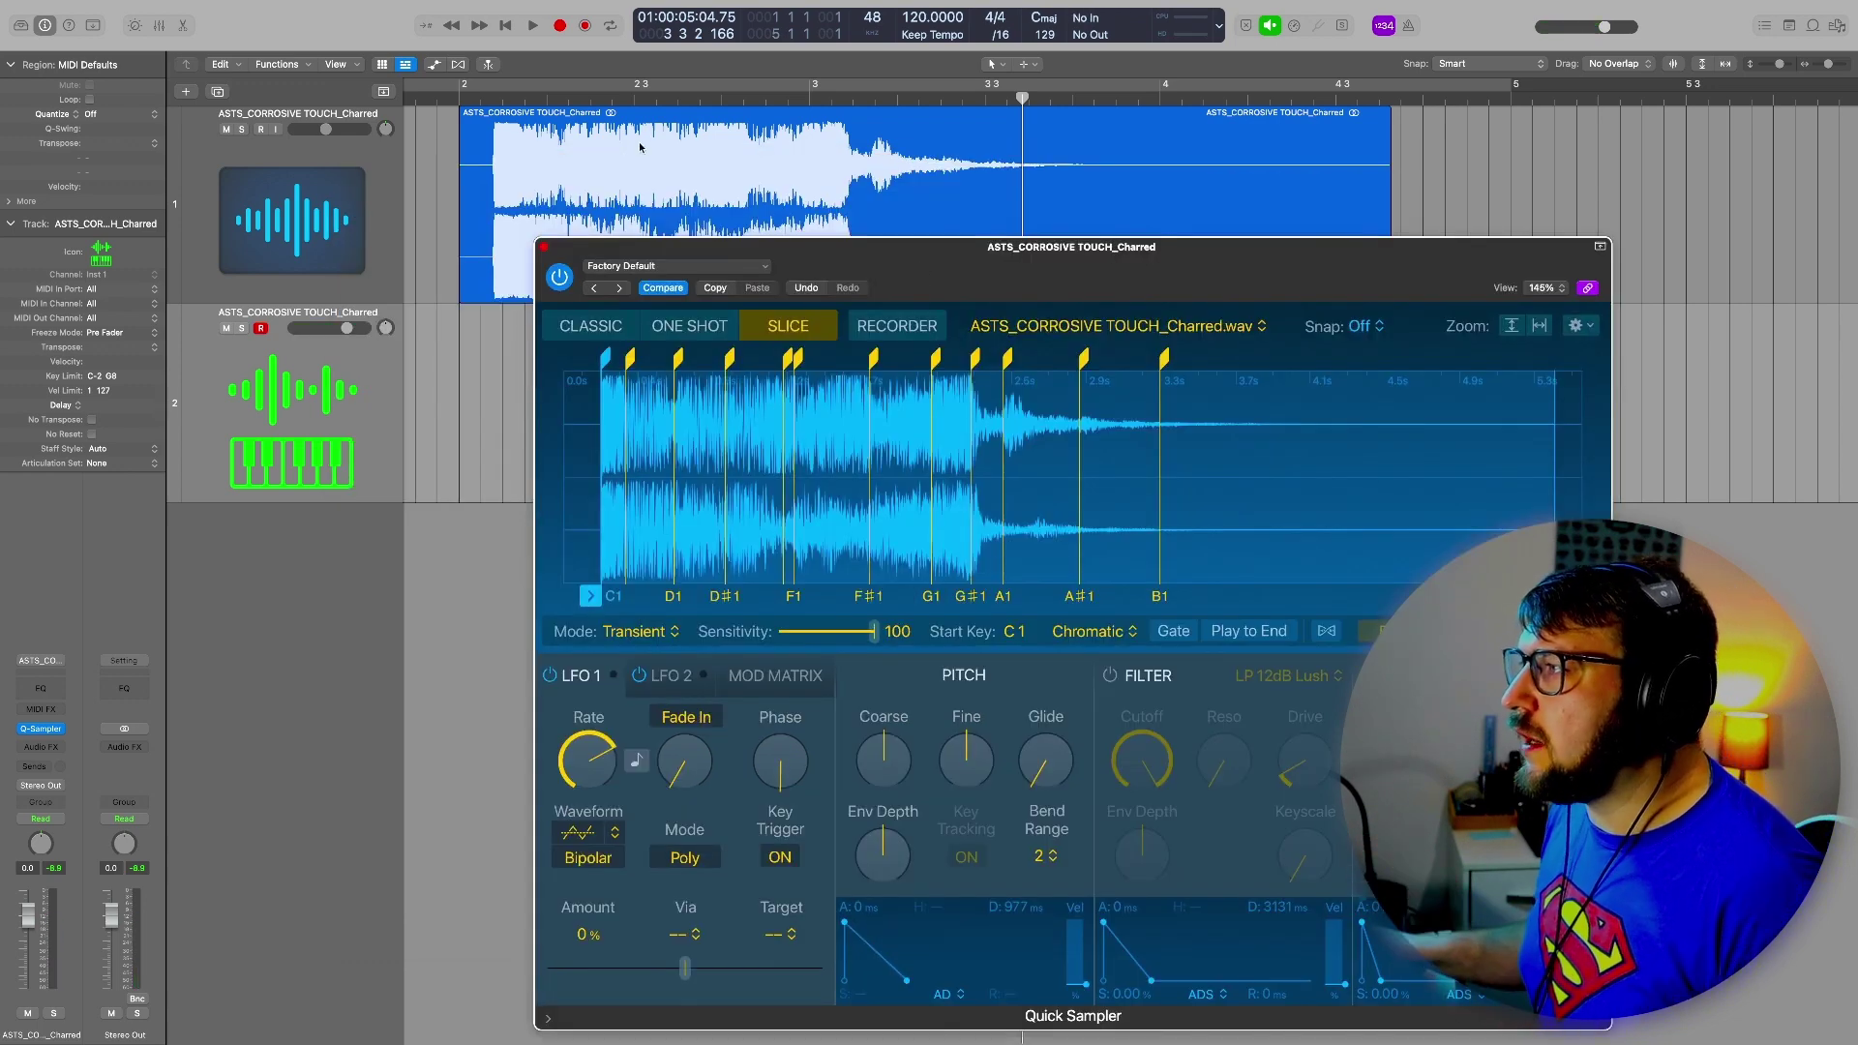
click(543, 249)
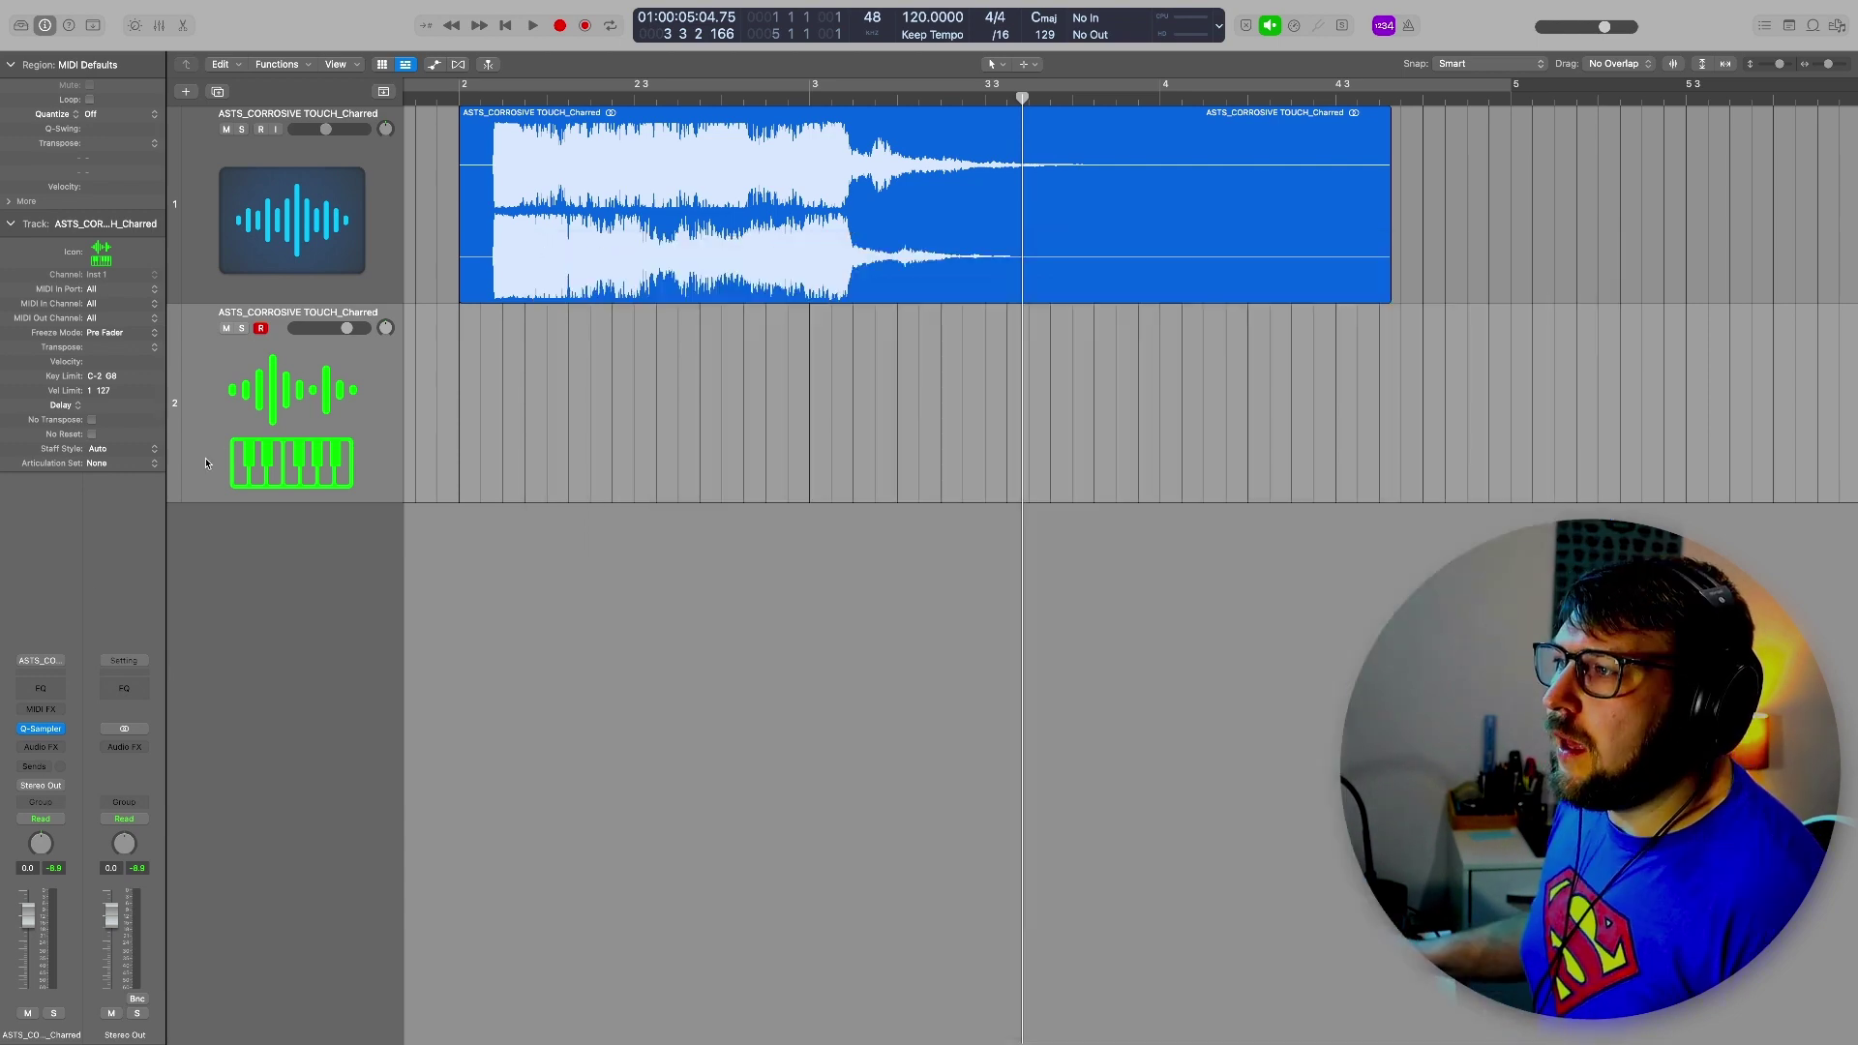
Add an Arpeggiator to the sampler track, create an empty MIDI region at bar 2 and open it in the Piano Roll
click(43, 709)
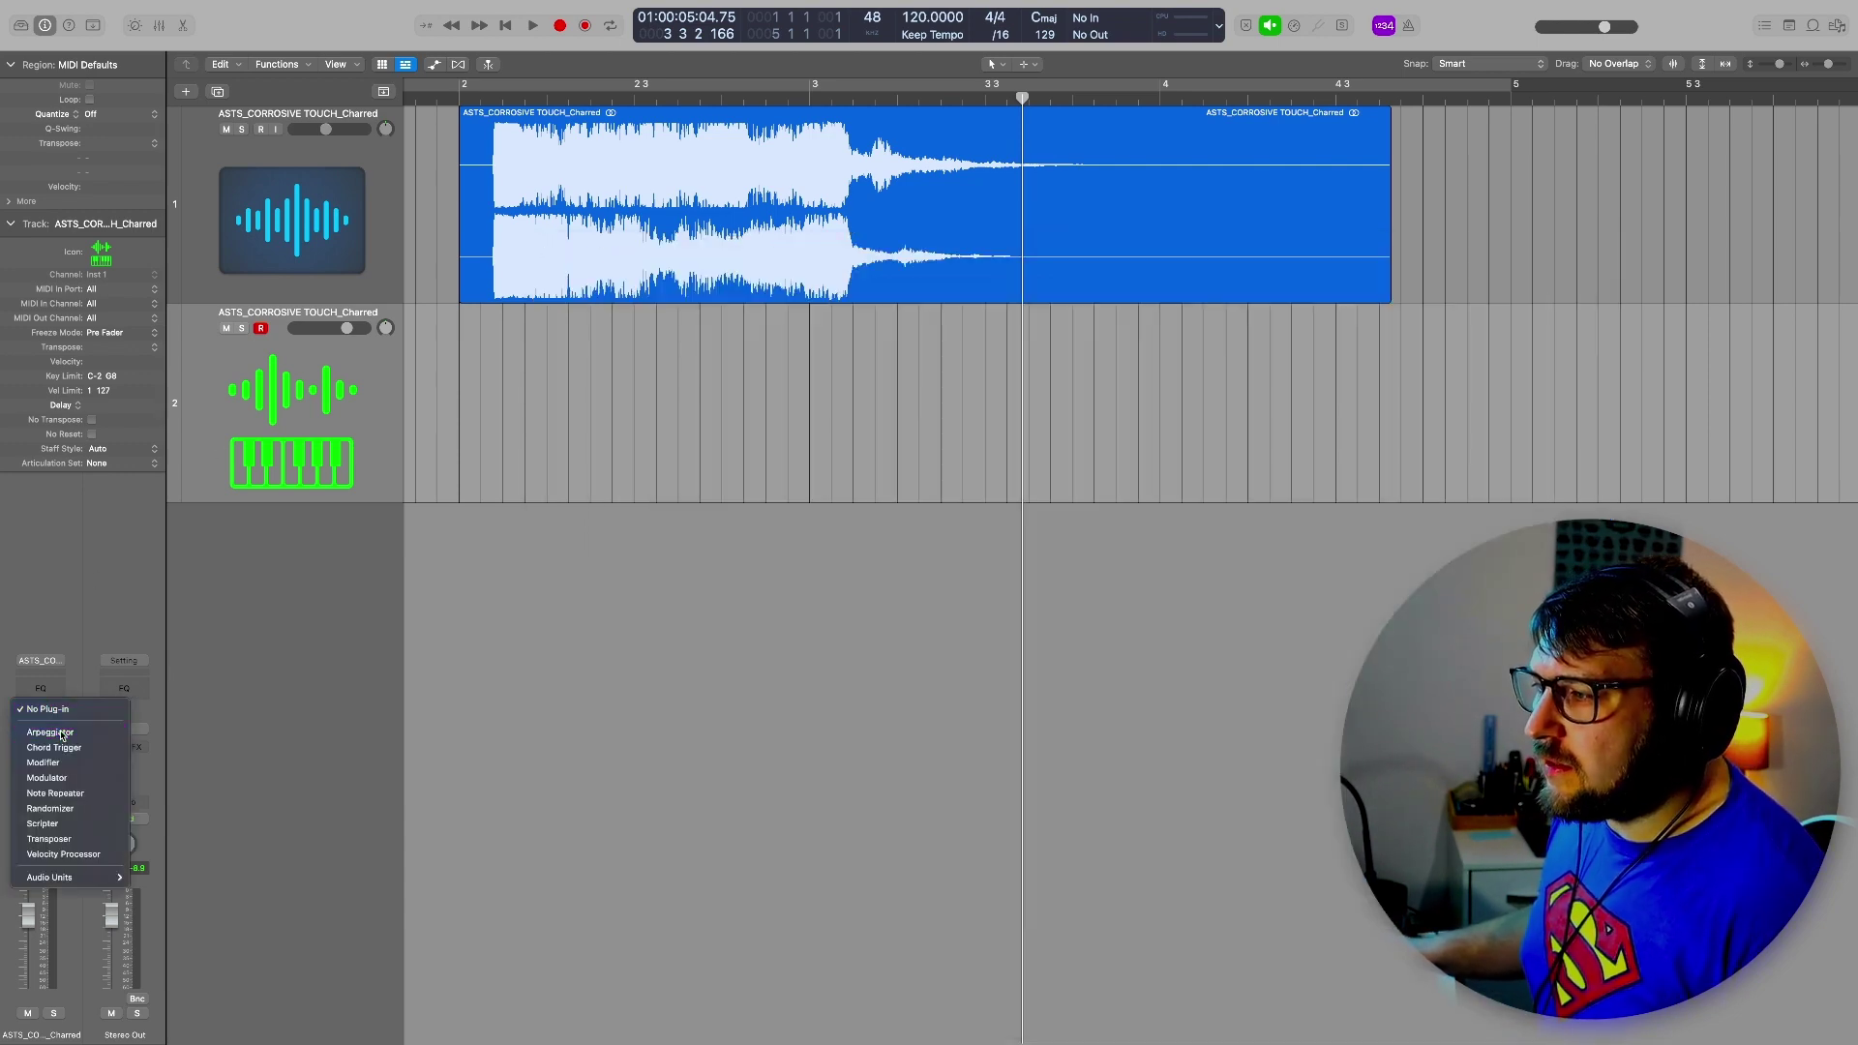
click(50, 733)
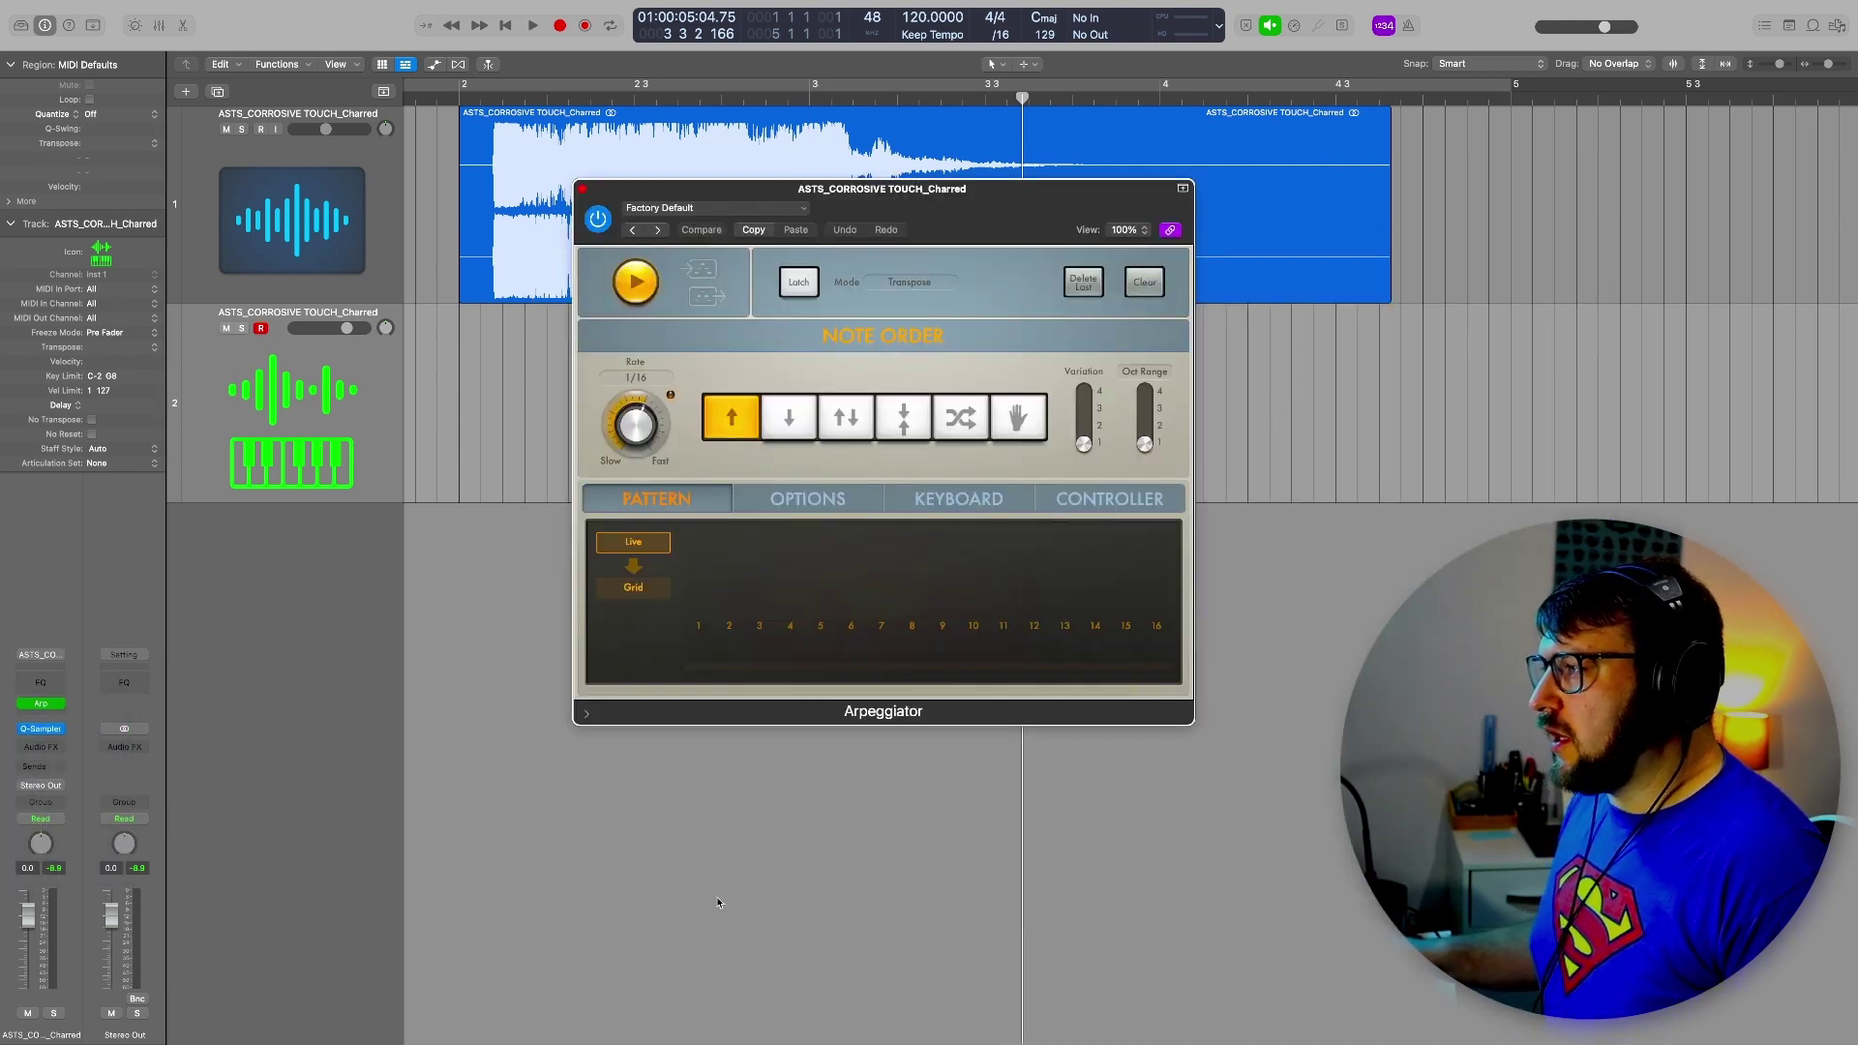
right_click(468, 394)
click(488, 399)
double_click(514, 431)
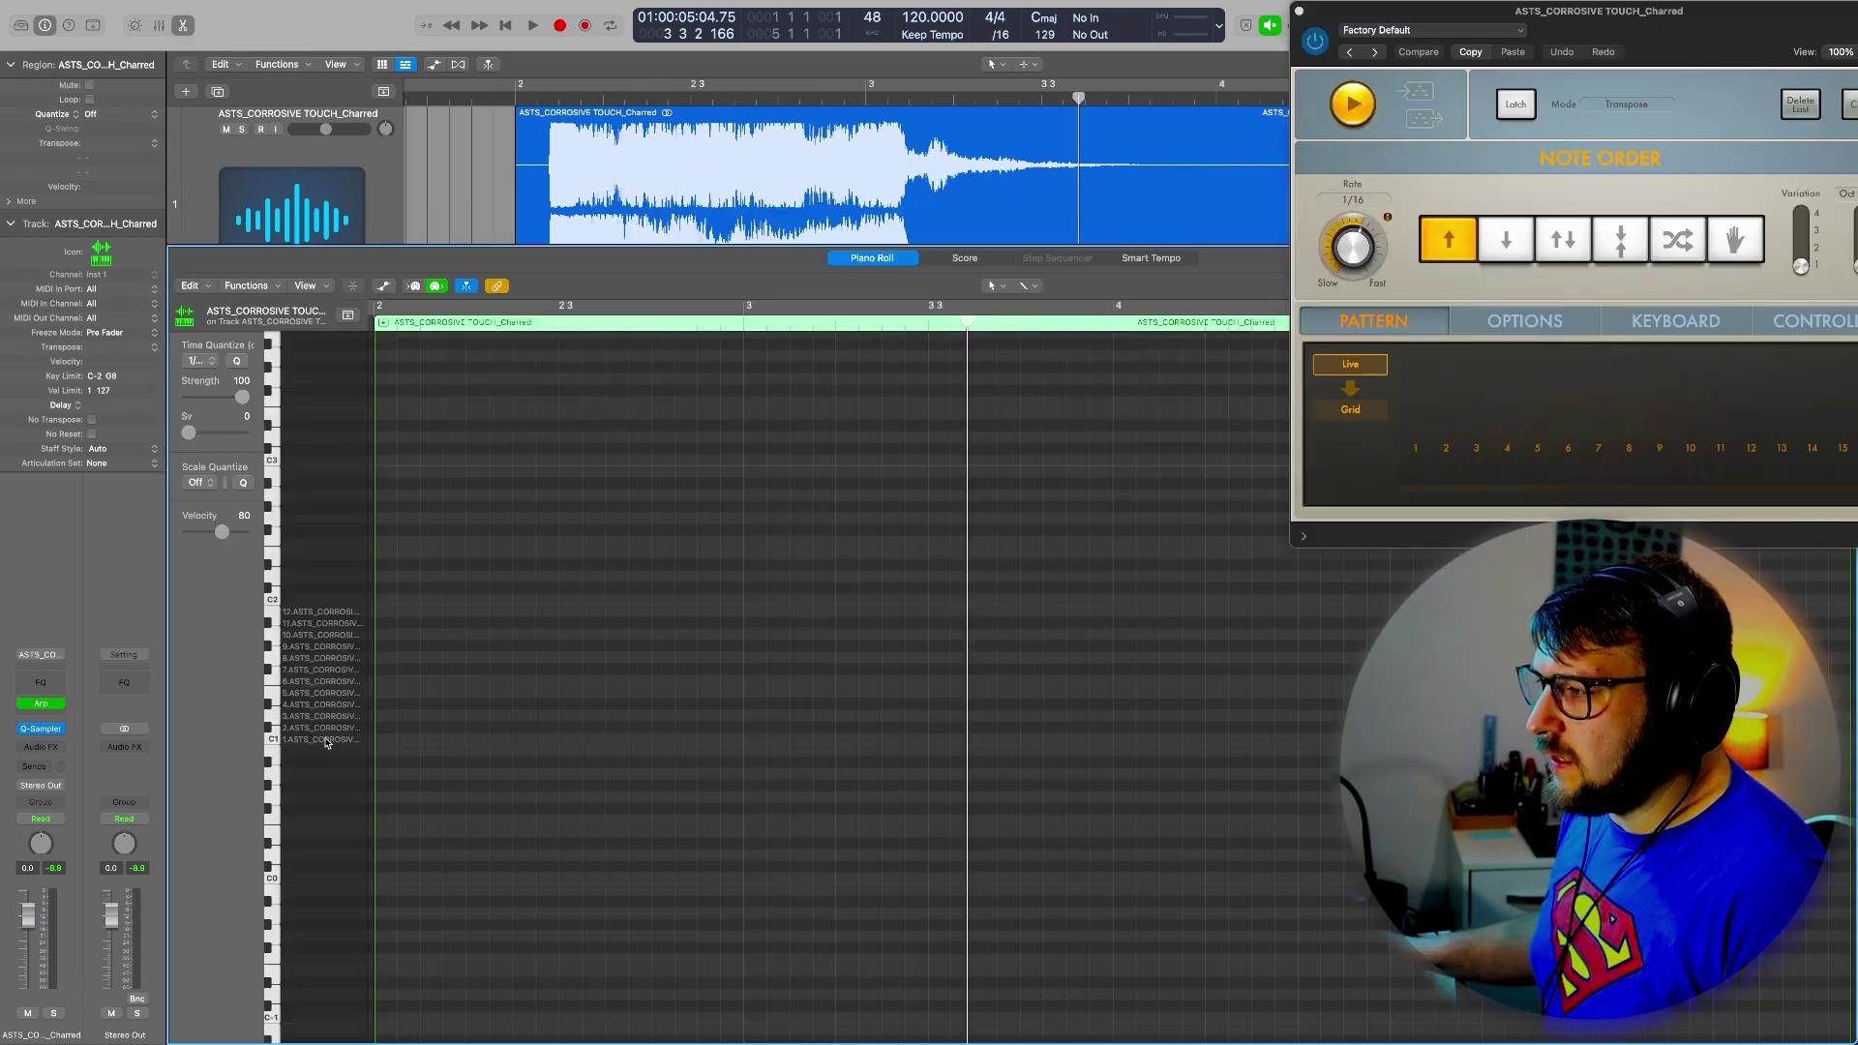
Draw the notes C1, D1, E1, G1, A1 and B1 at bar 2 and lengthen them all to four bars
click(382, 738)
click(382, 715)
click(382, 692)
click(383, 658)
click(383, 633)
click(382, 611)
key(super+a)
drag(395, 611, 1466, 987)
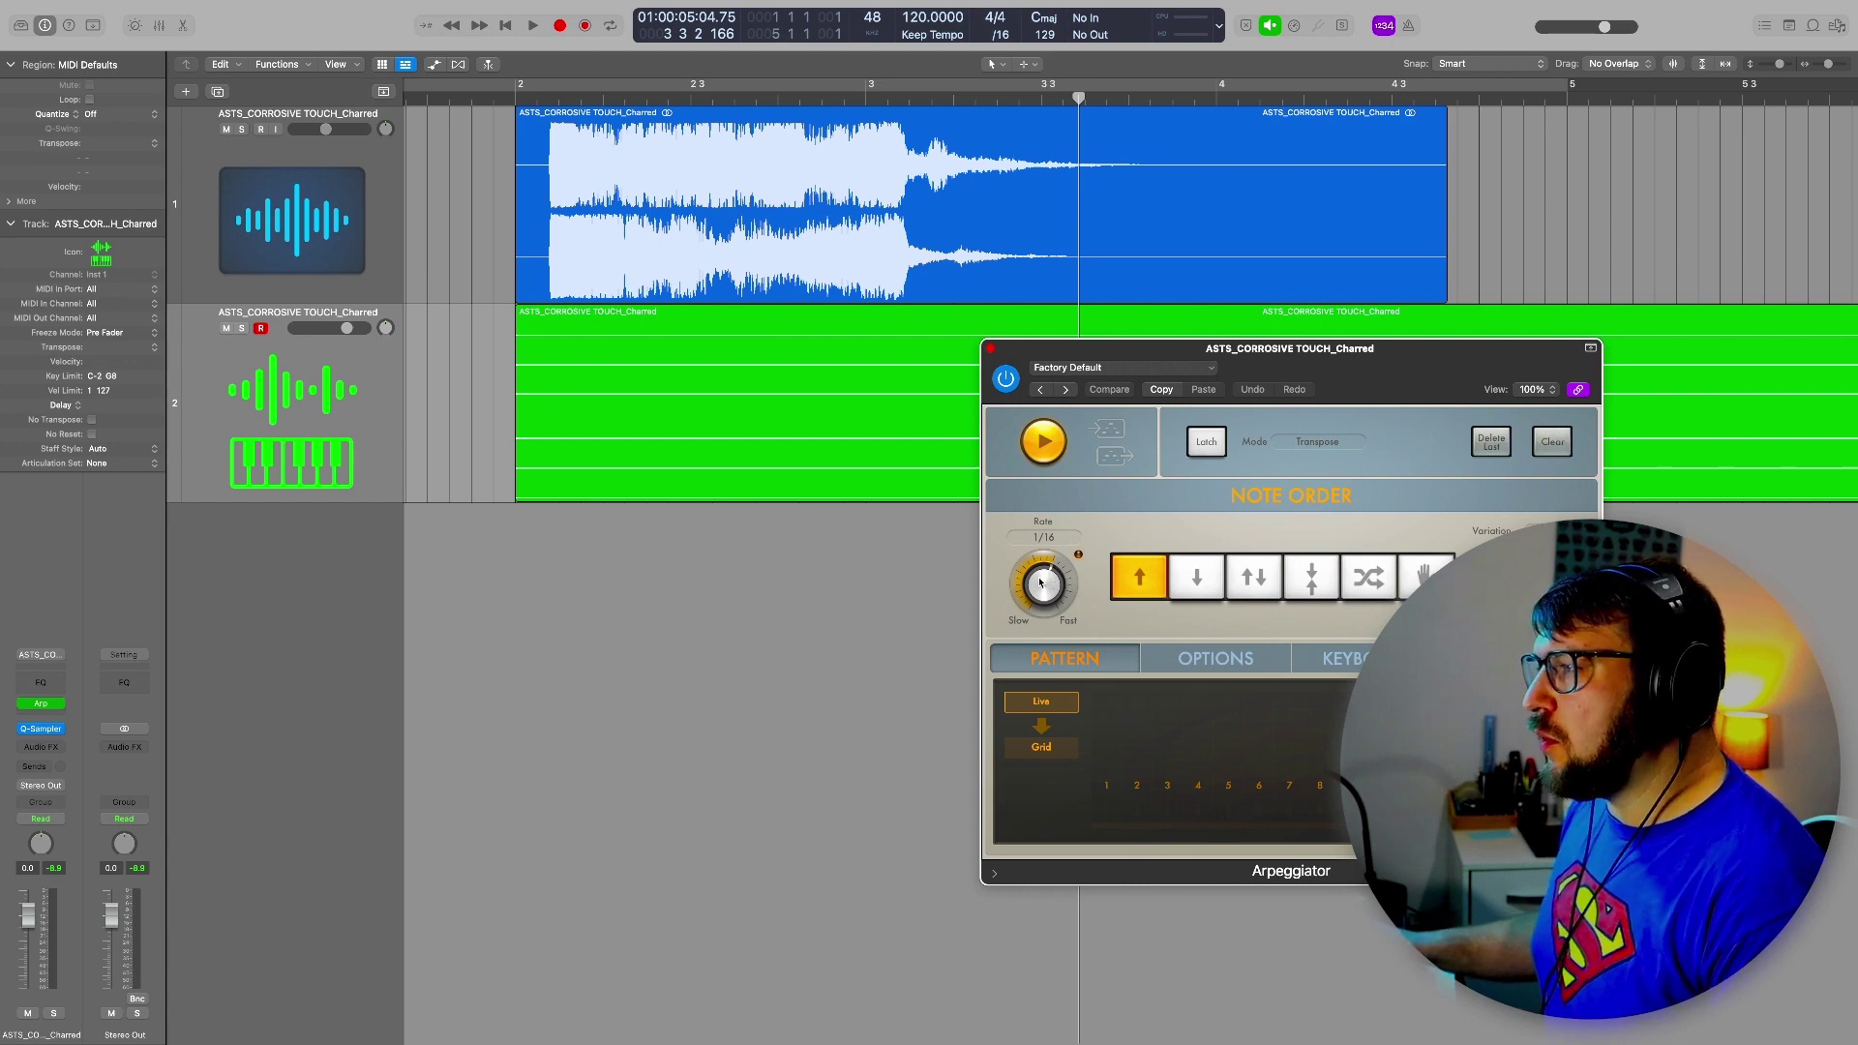
Cycle the four-bar MIDI region and program an Arpeggiator grid pattern on steps 1, 3, 5, 6 and 8 with varied levels
key(super+u)
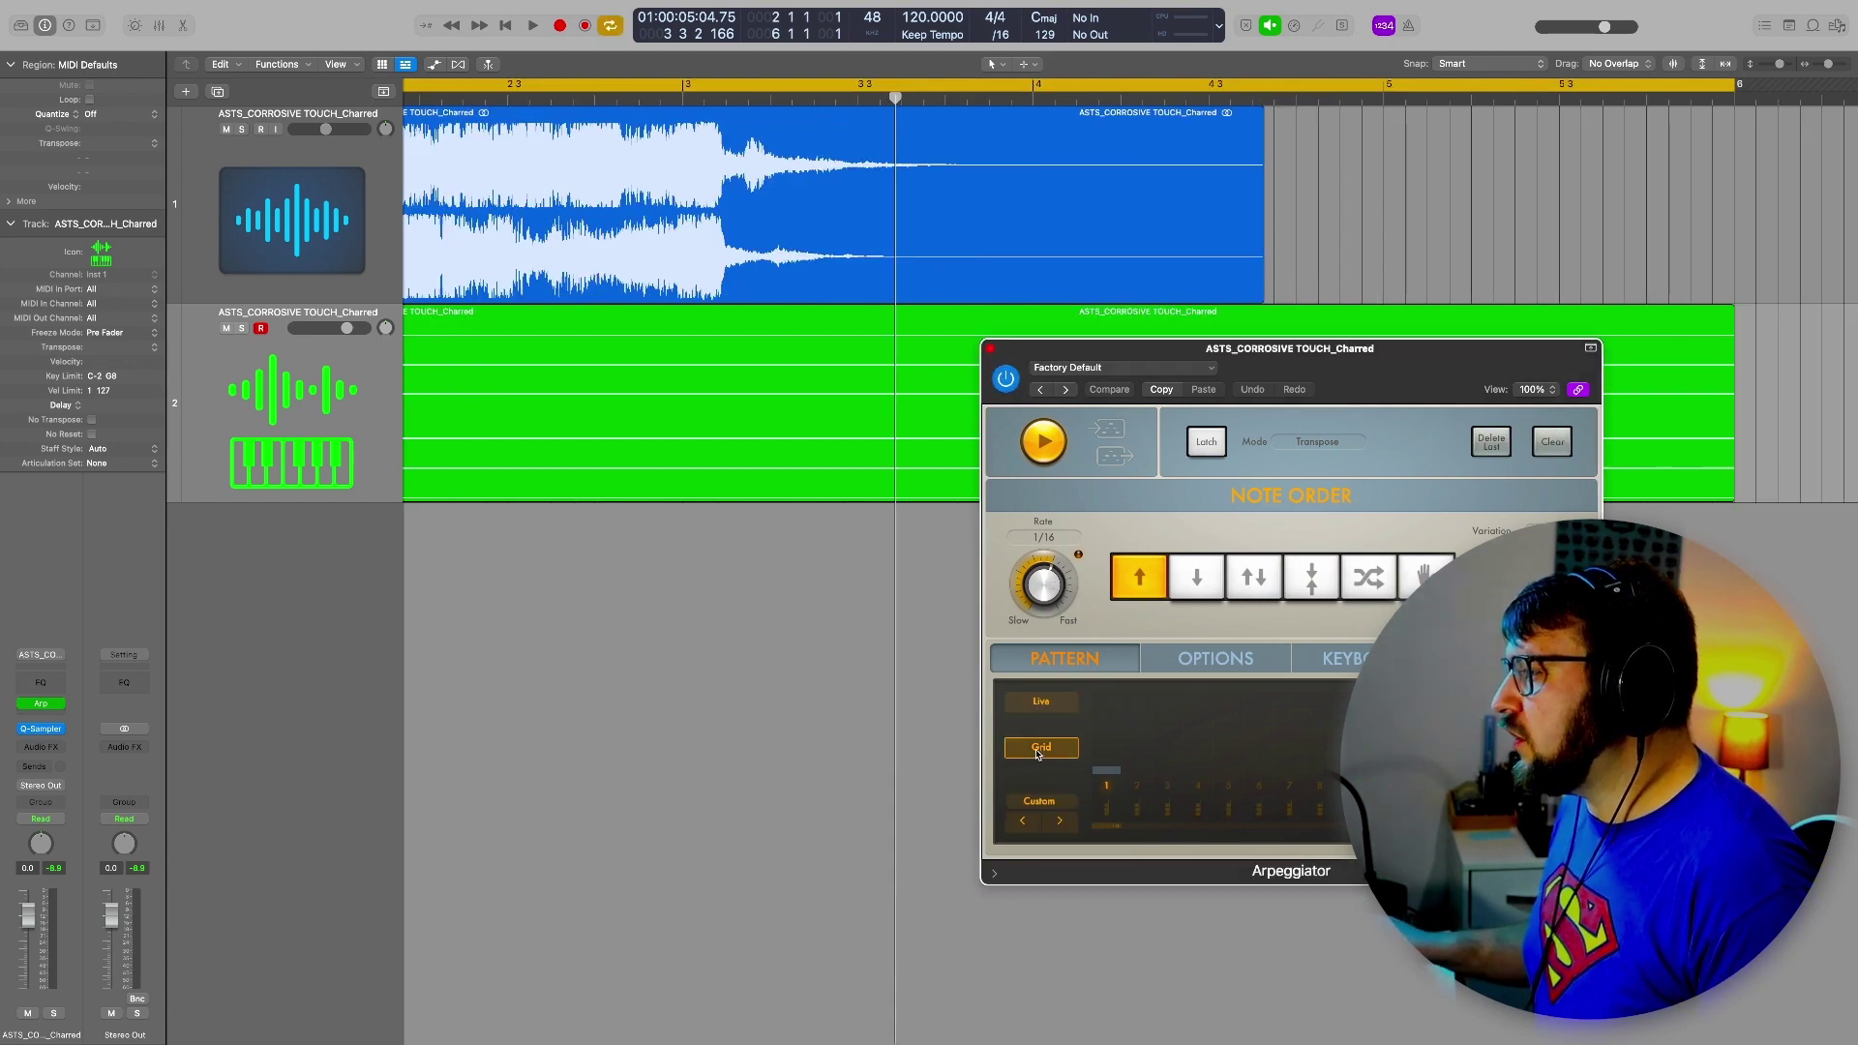
click(1039, 748)
drag(1167, 760, 1258, 760)
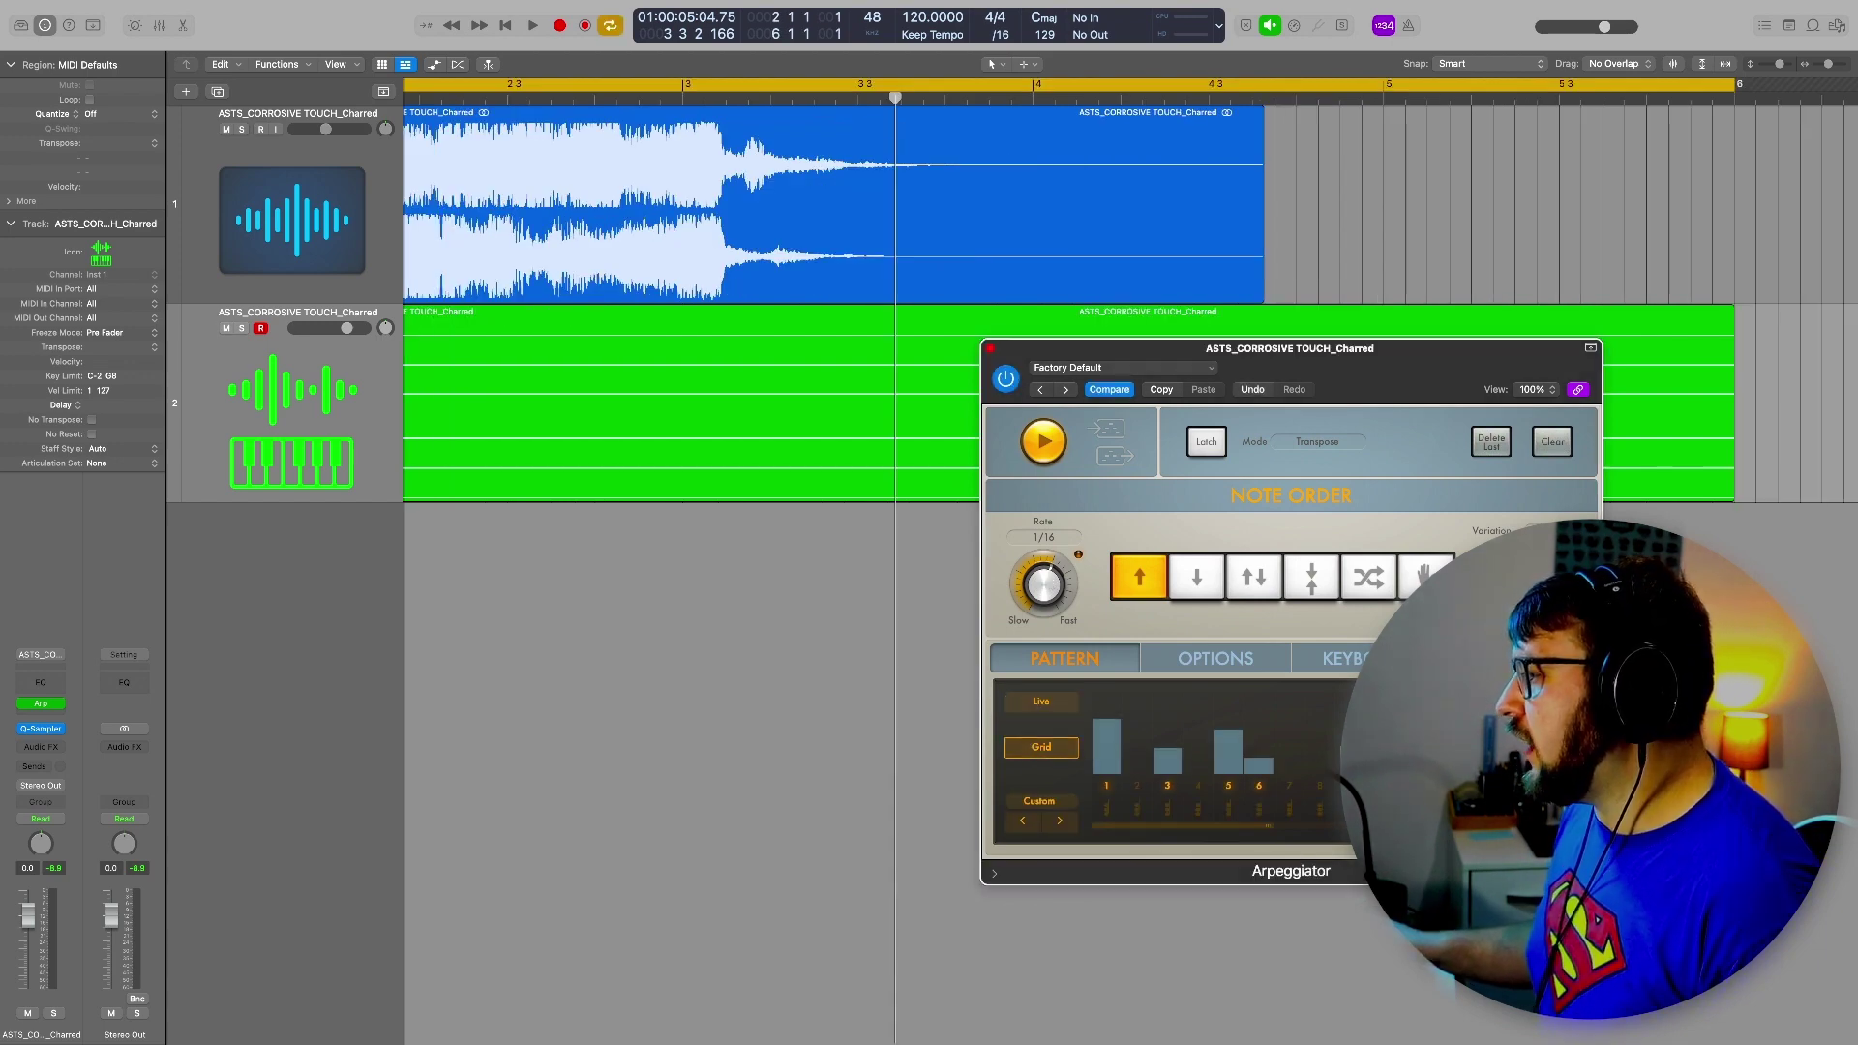
click(1326, 744)
Mute the original audio track and audition the arpeggiated slices, trying another note order
click(786, 379)
key(ctrl+m)
key(space)
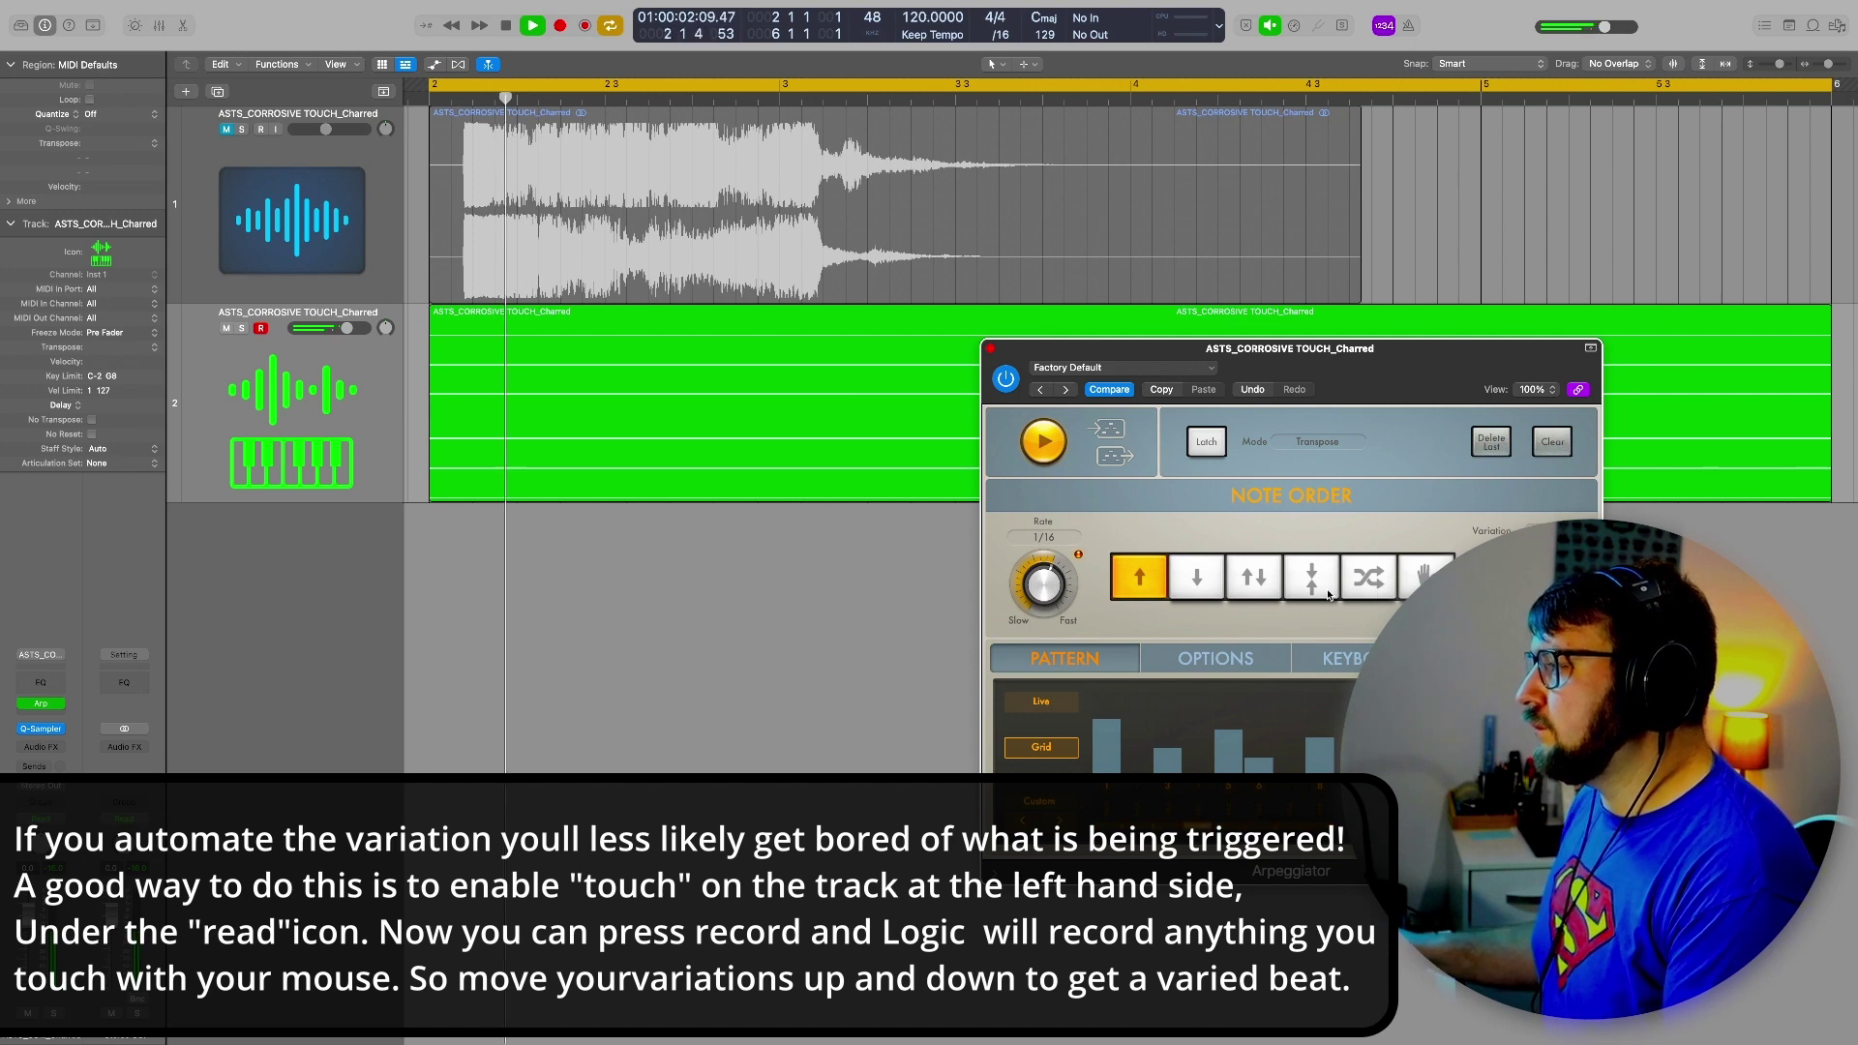
click(1277, 585)
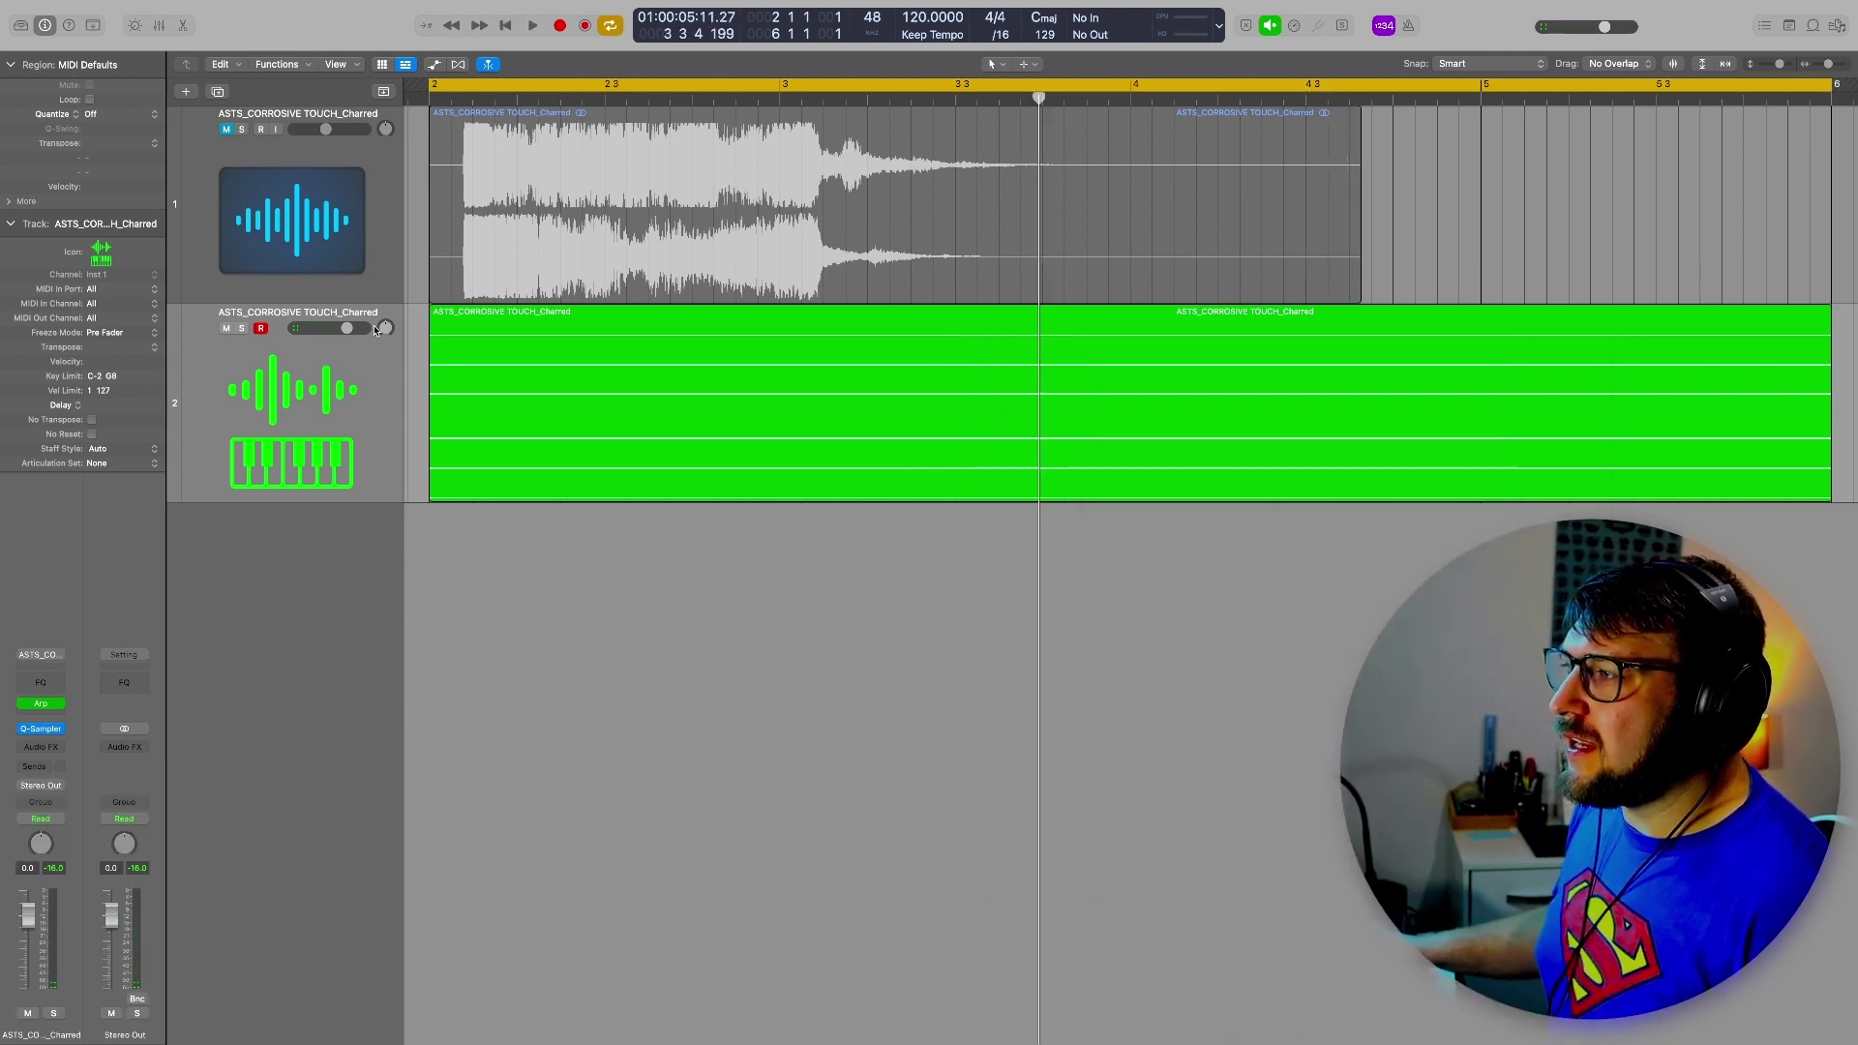
Duplicate the Quick Sampler track with its settings, copy the MIDI region onto it and open the copy in the Piano Roll
click(218, 92)
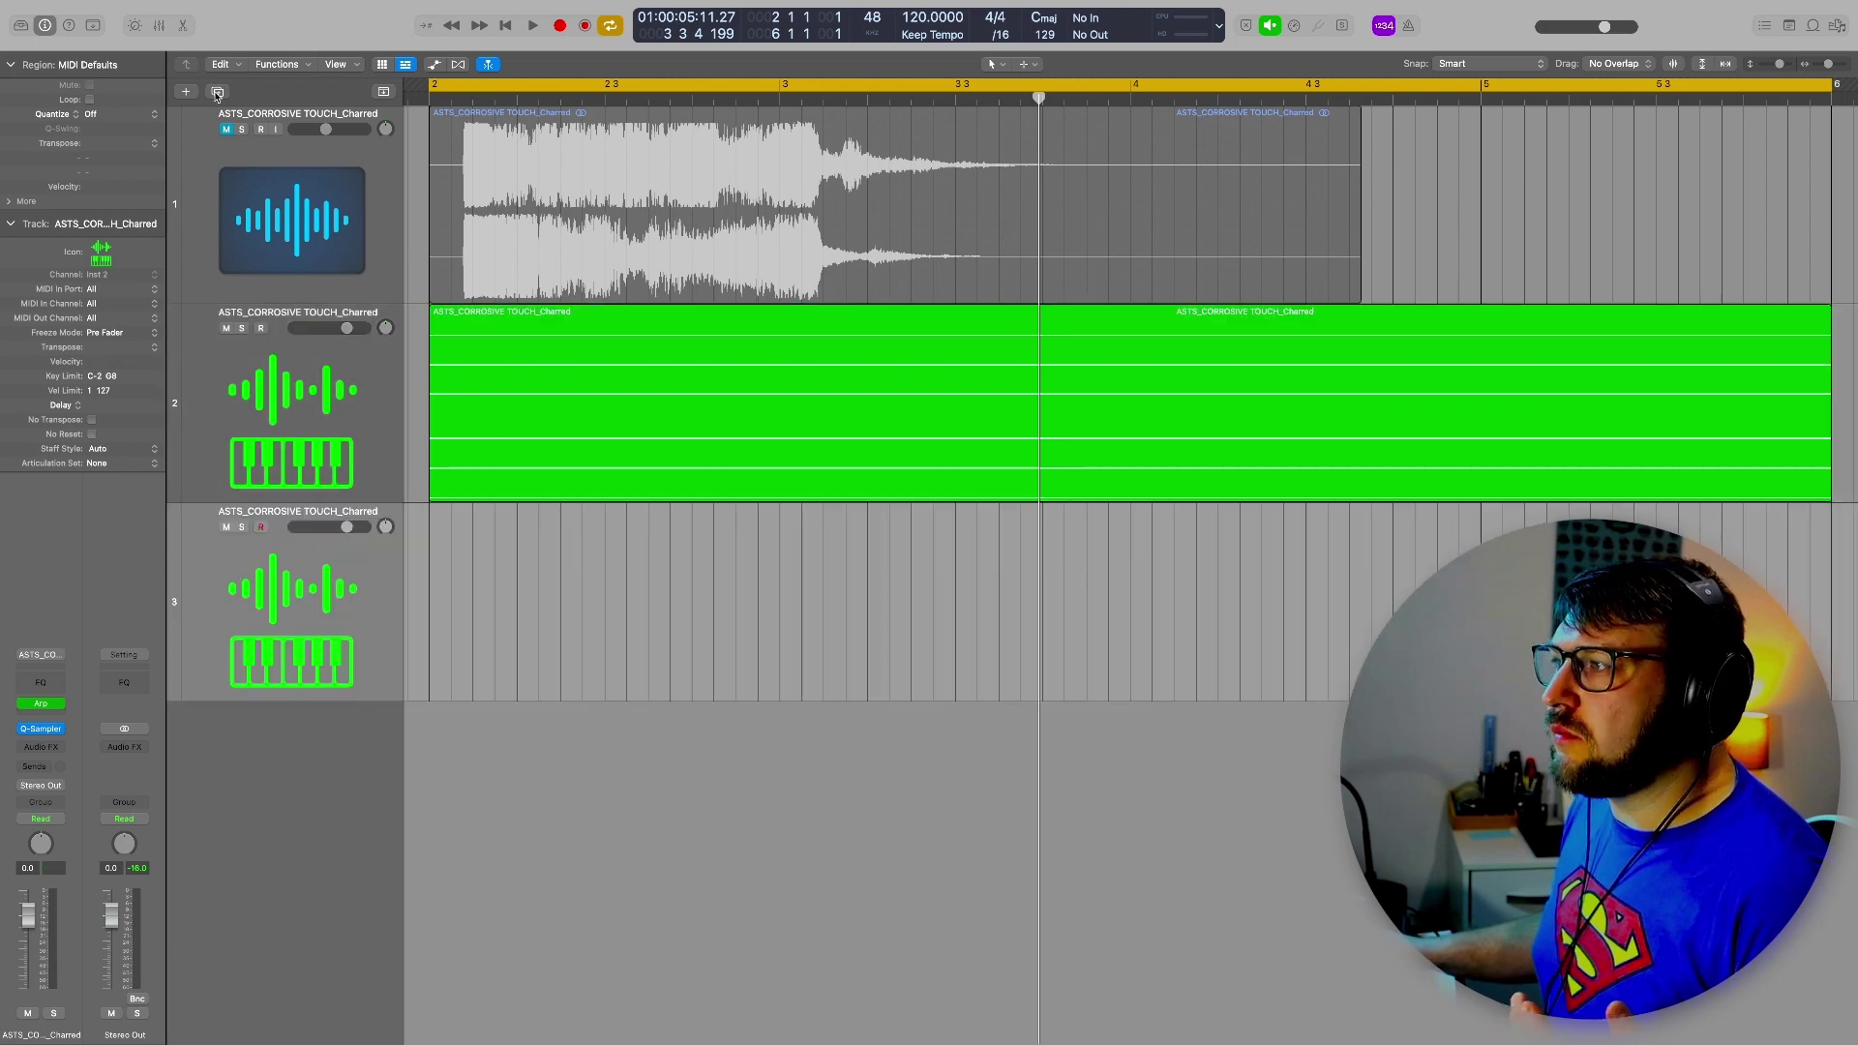
click(503, 409)
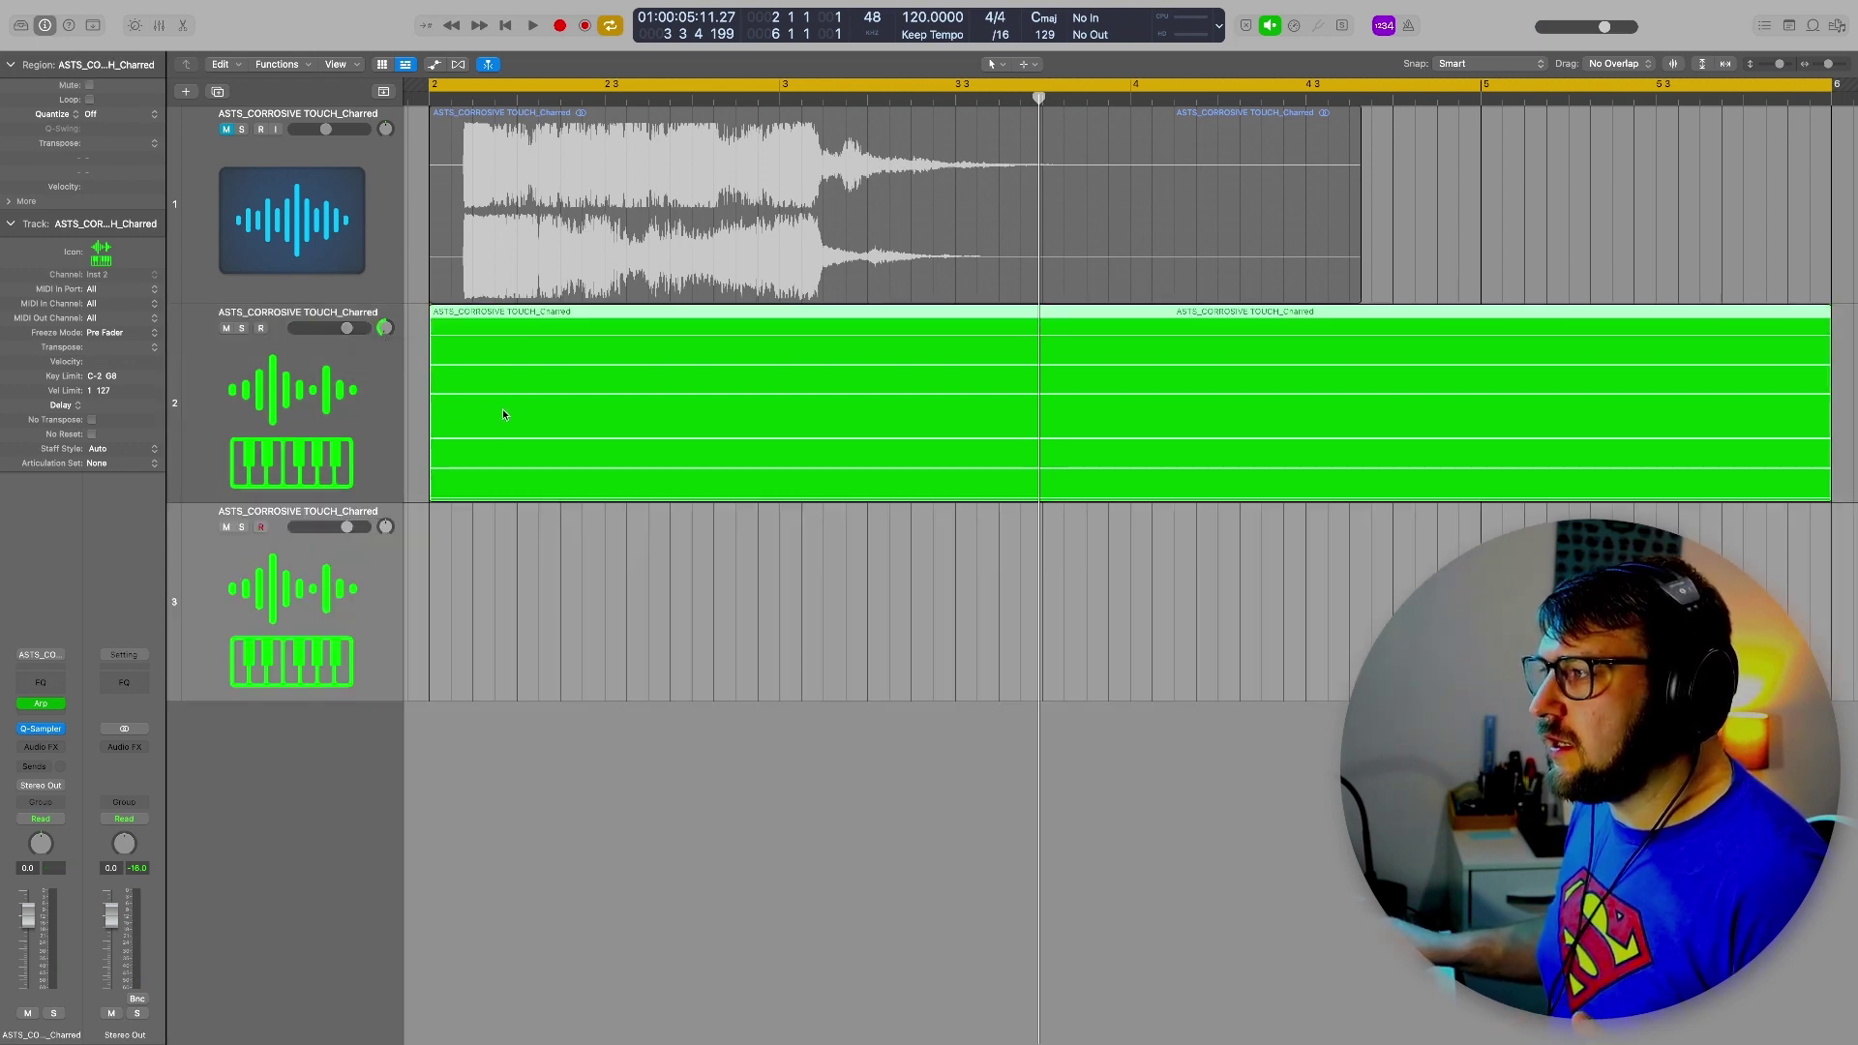
drag(526, 415, 549, 567)
double_click(549, 567)
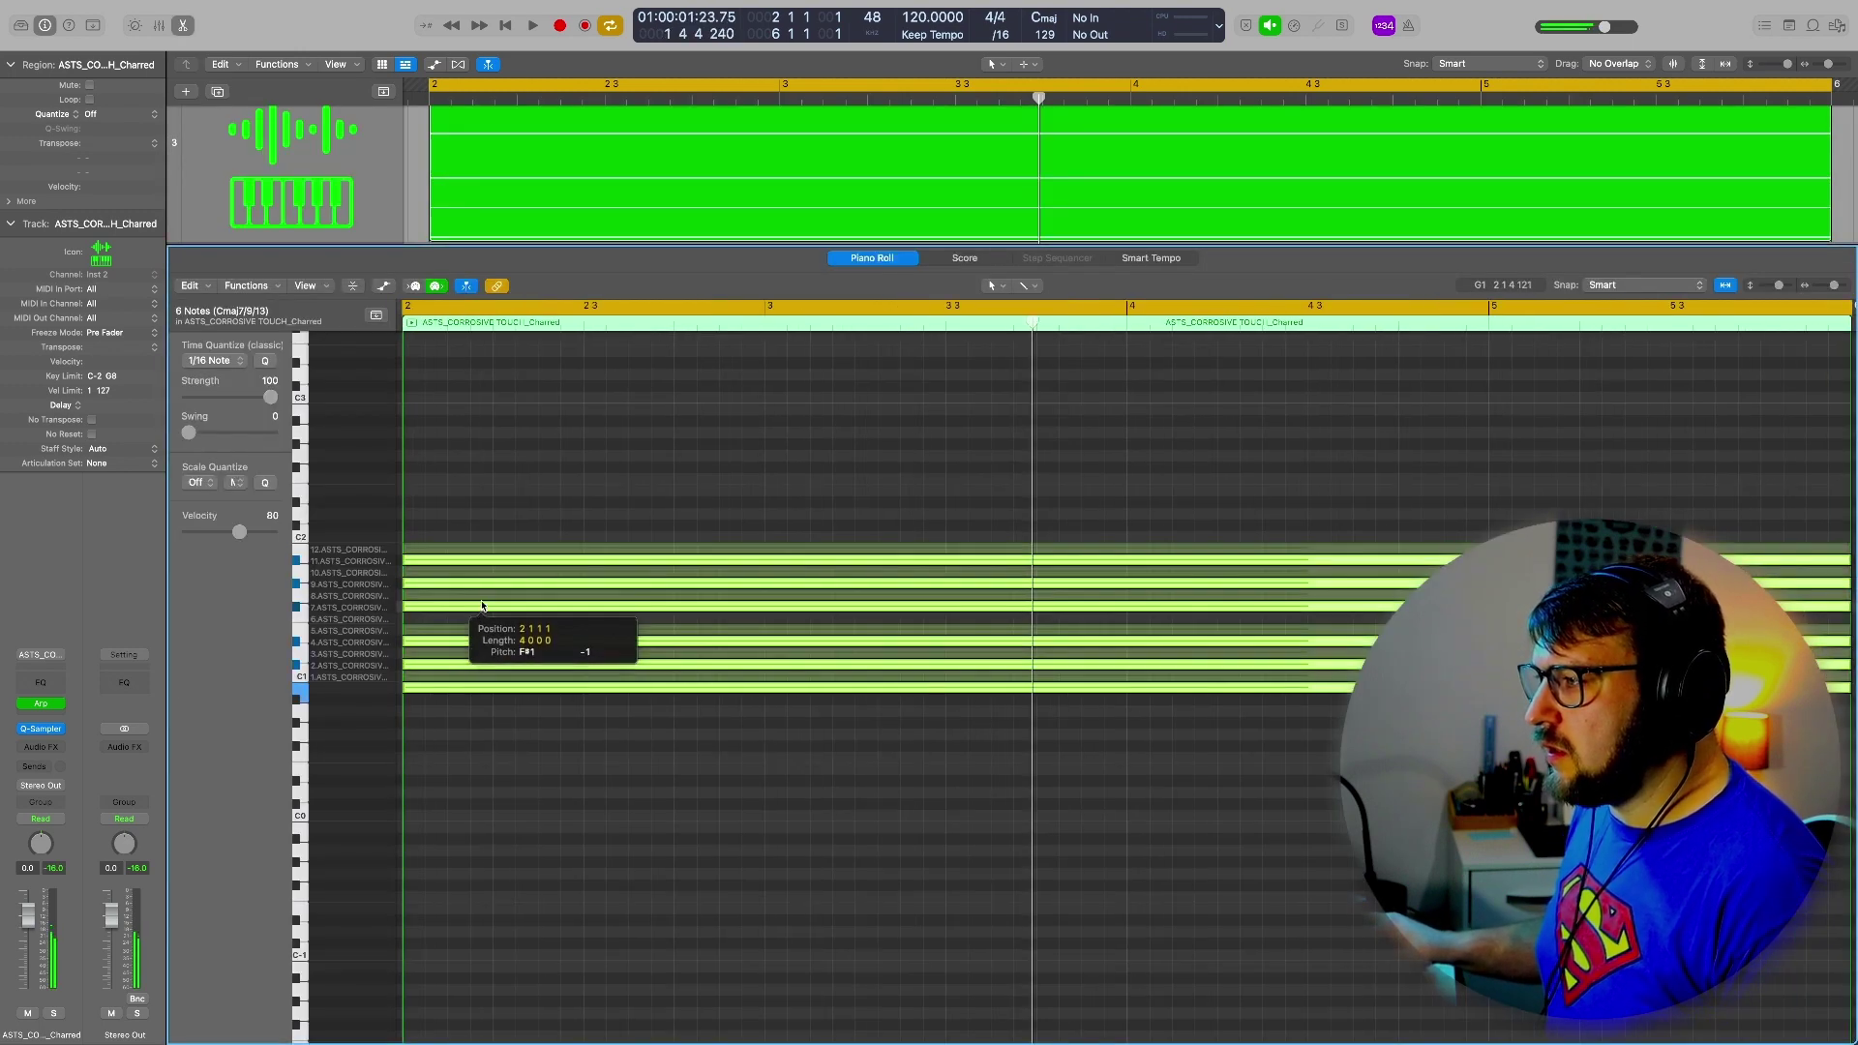
Transpose all six notes in the copied region down a semitone, then raise the lowest note to C1 and D#1 to E1
drag(482, 598, 482, 609)
click(474, 721)
click(473, 687)
drag(472, 687, 465, 629)
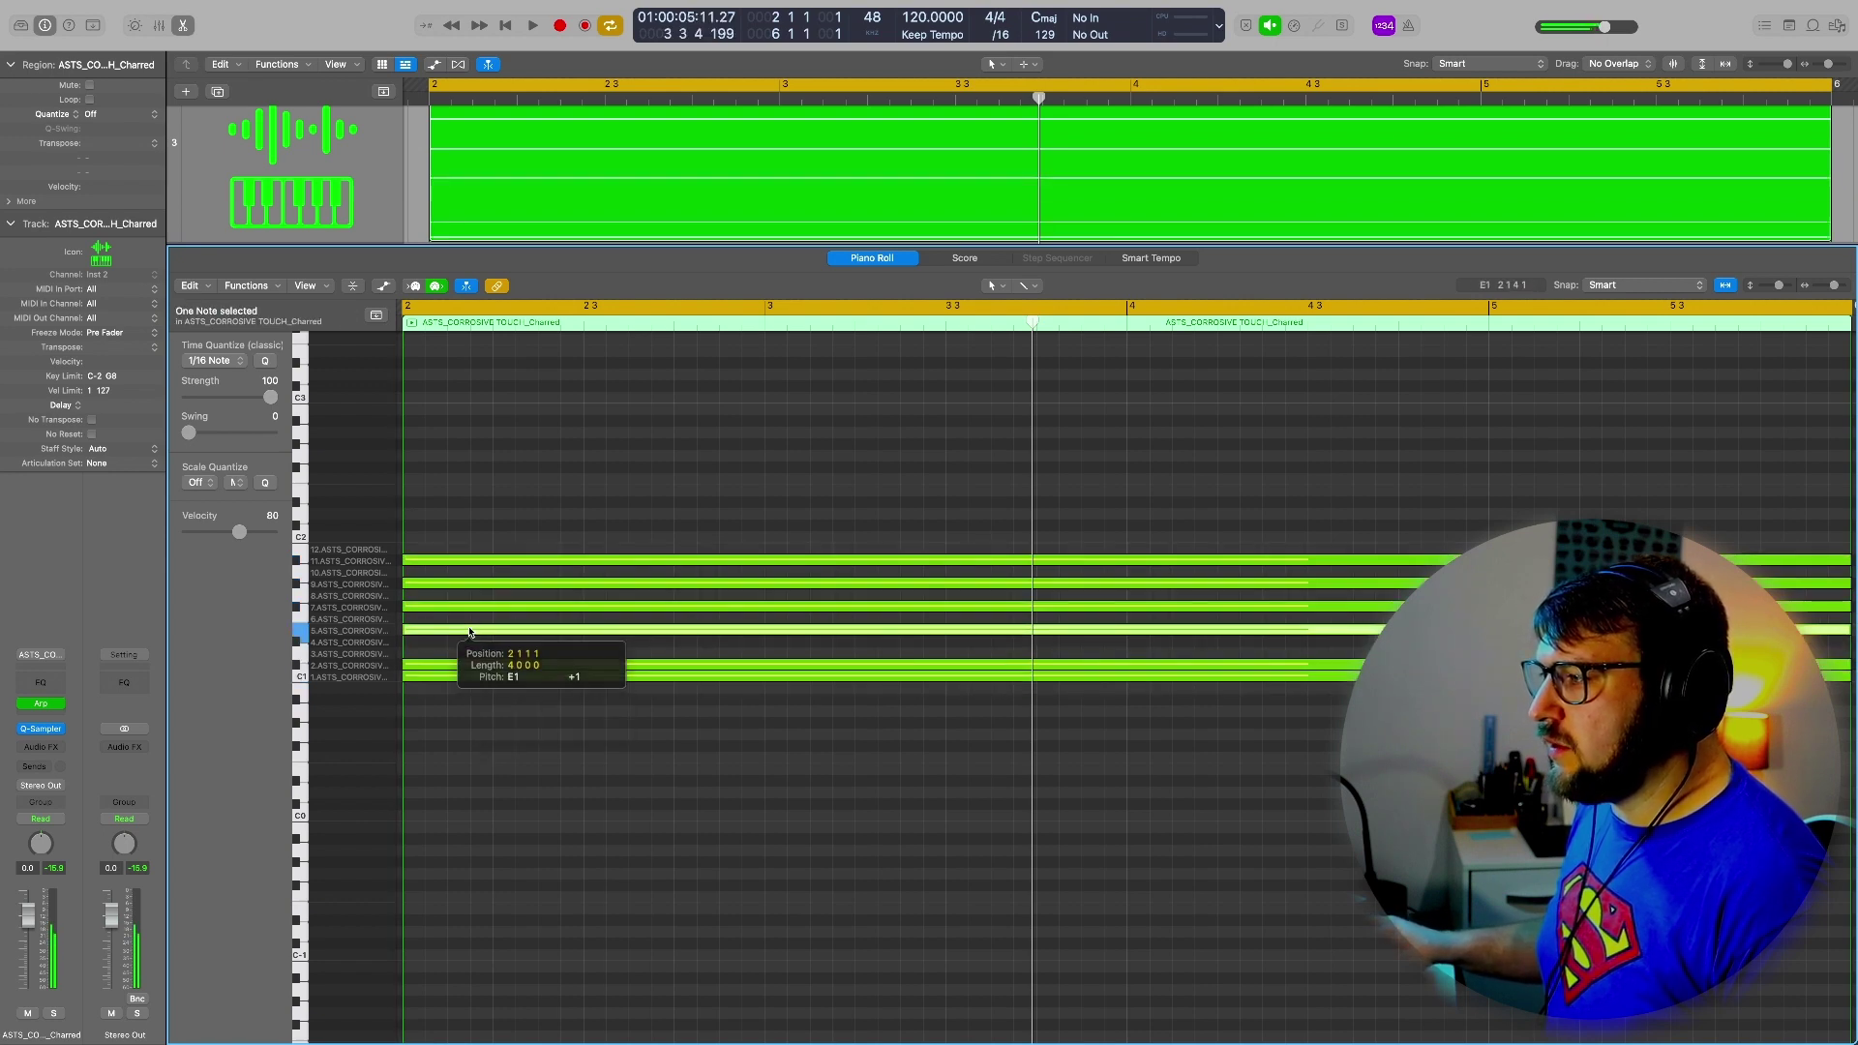
key(p)
Program the duplicate track's Arpeggiator grid on steps 2, 3, 4 and 7, with variation 1 and a descending note order
click(62, 705)
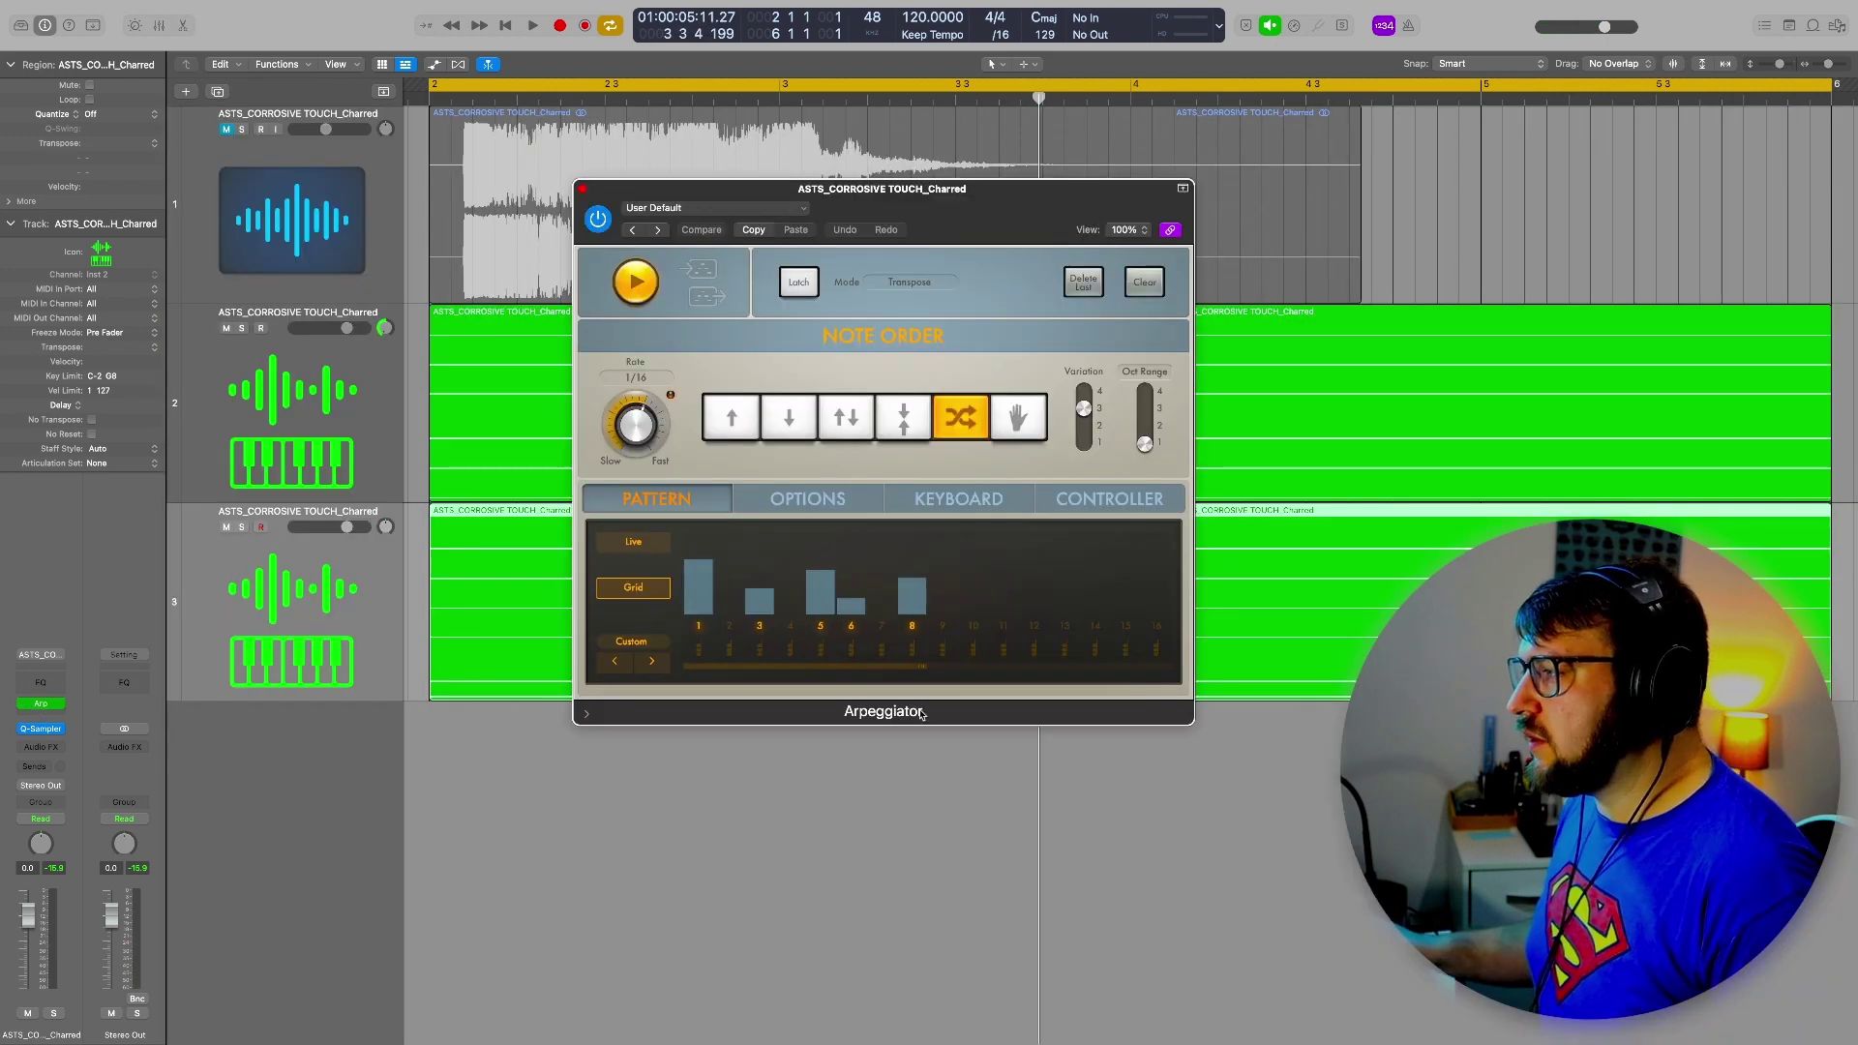
drag(804, 610, 875, 671)
click(941, 434)
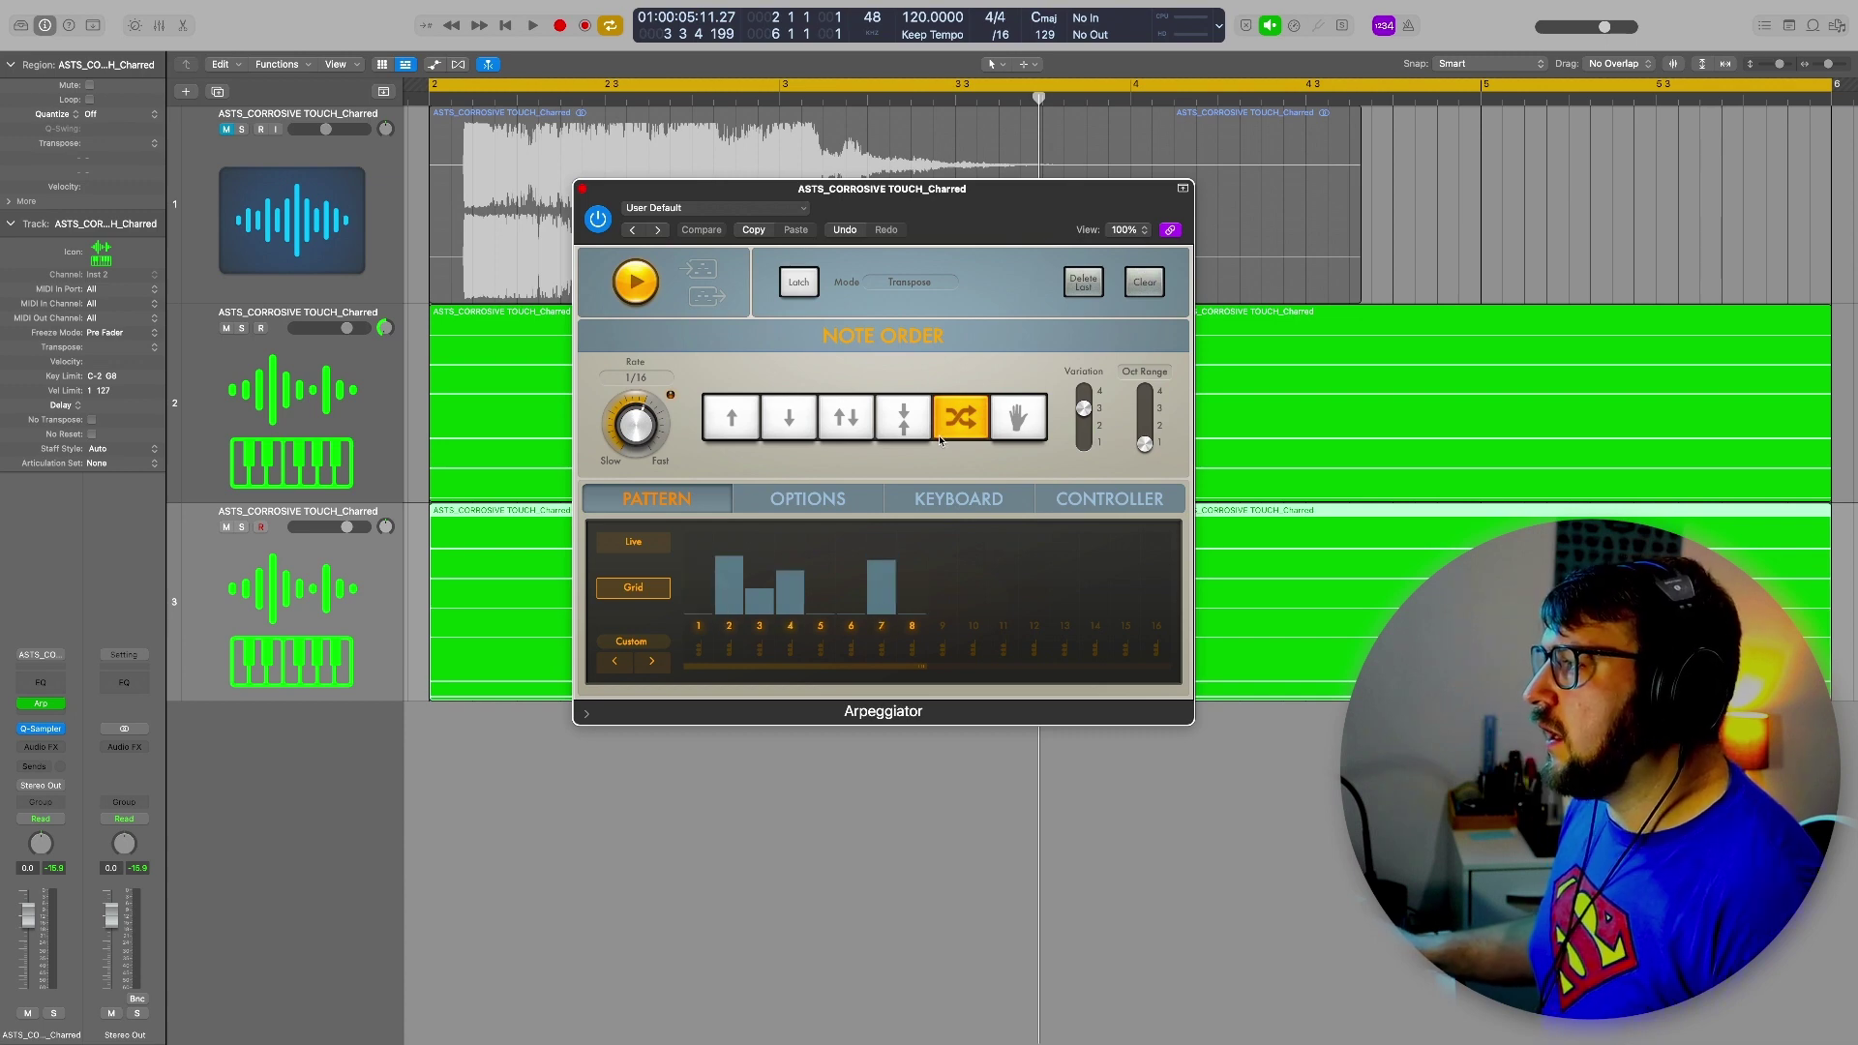
drag(1084, 426, 1084, 444)
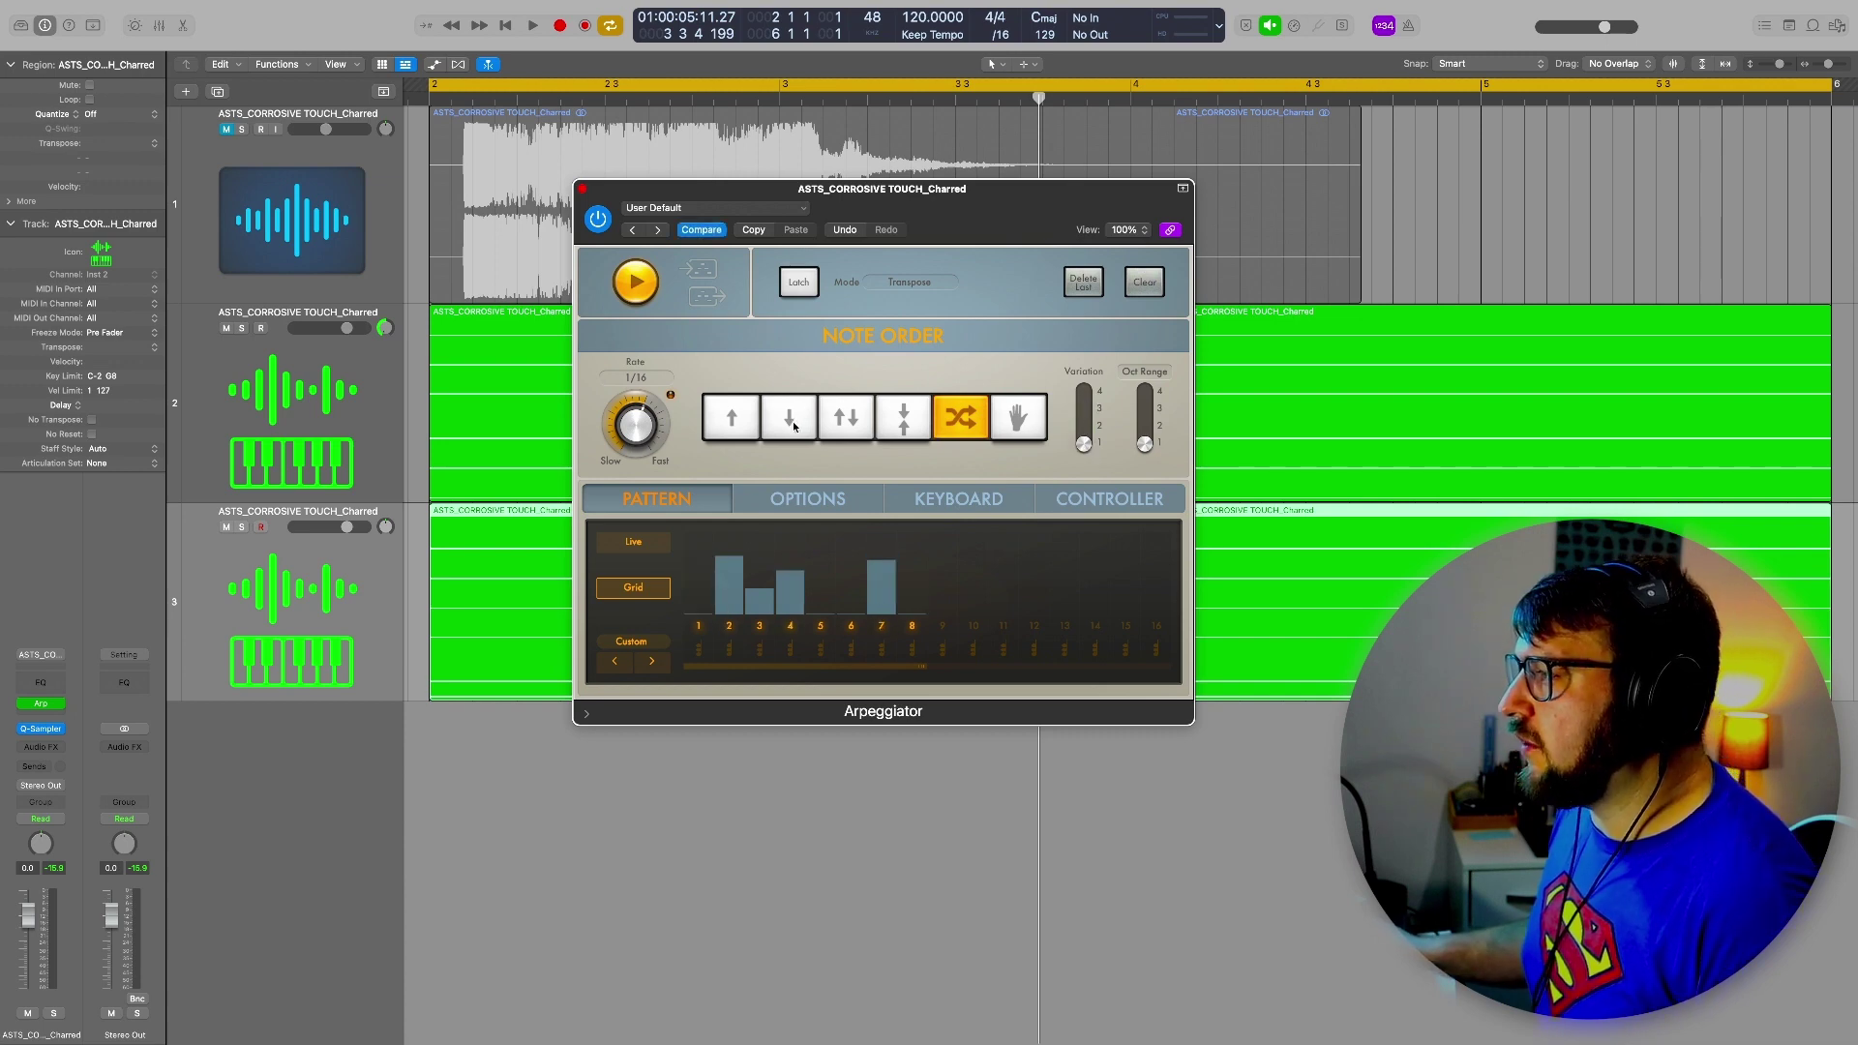
click(791, 424)
click(582, 189)
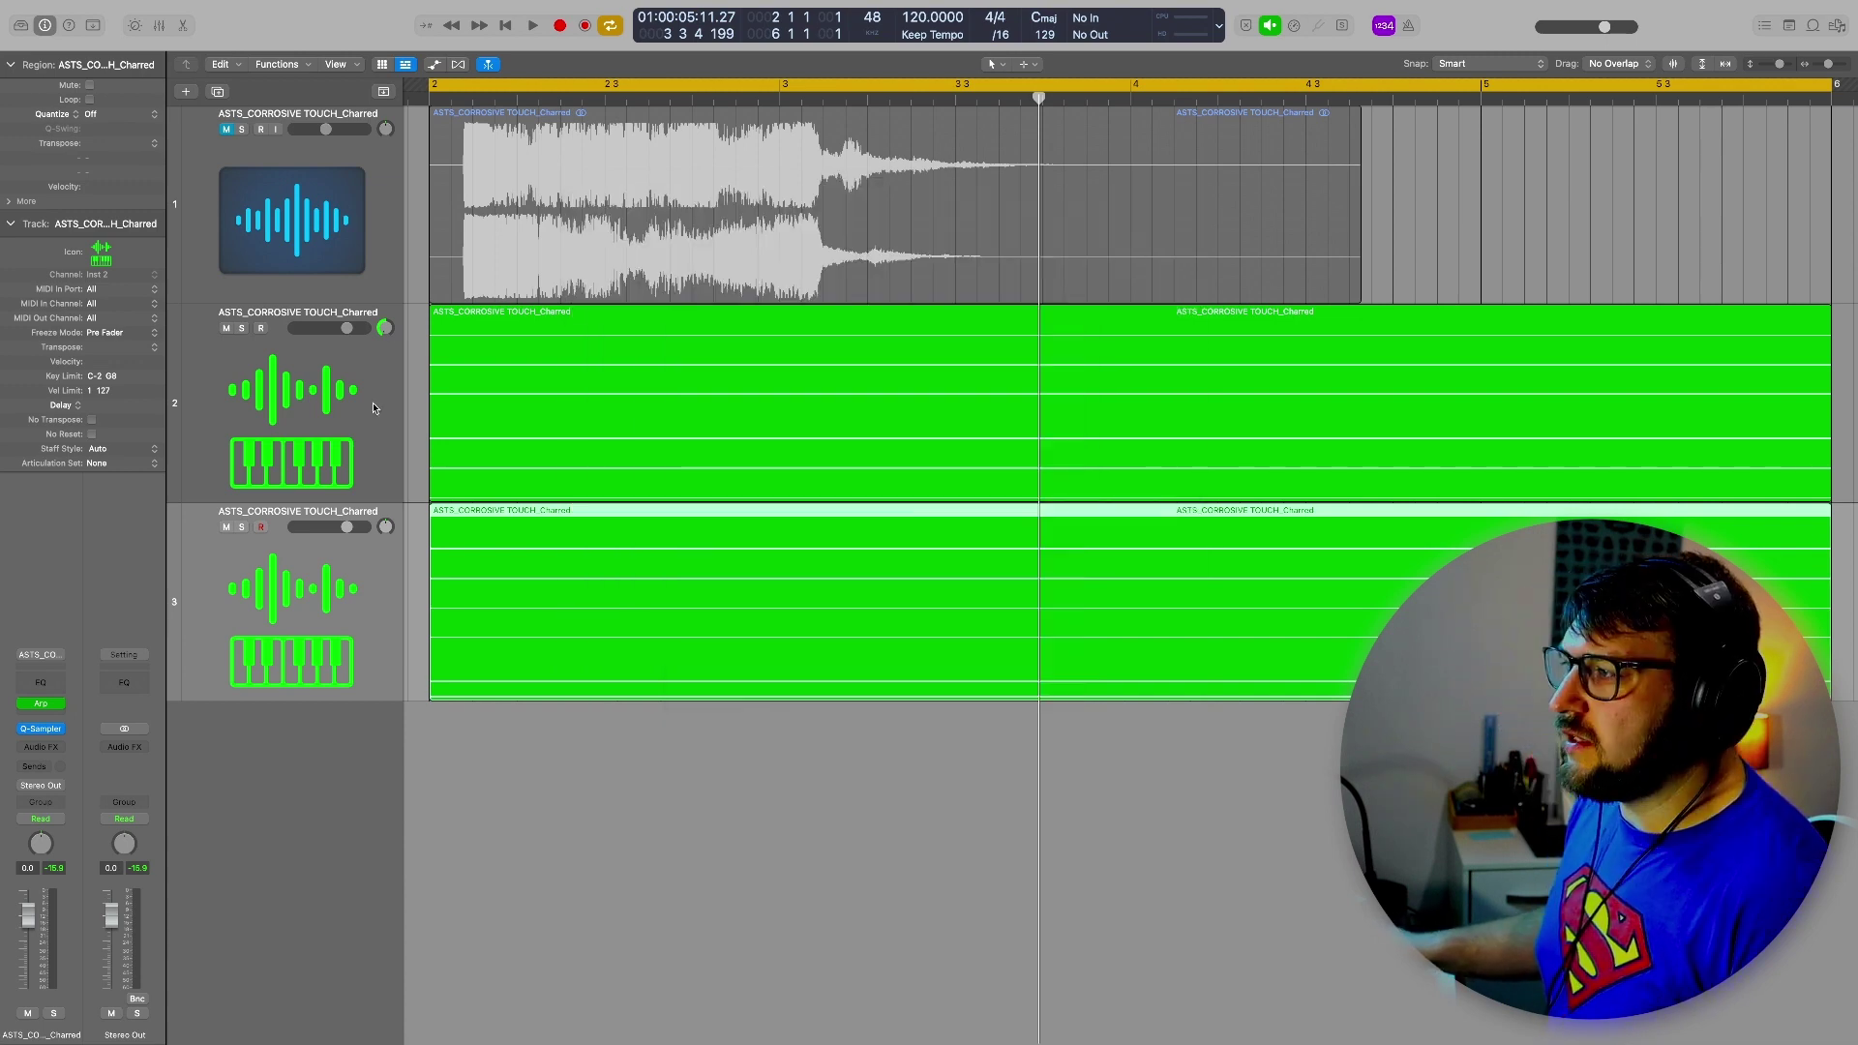
Pan the duplicate Quick Sampler track to the side opposite the first one and audition both together
drag(386, 526, 380, 283)
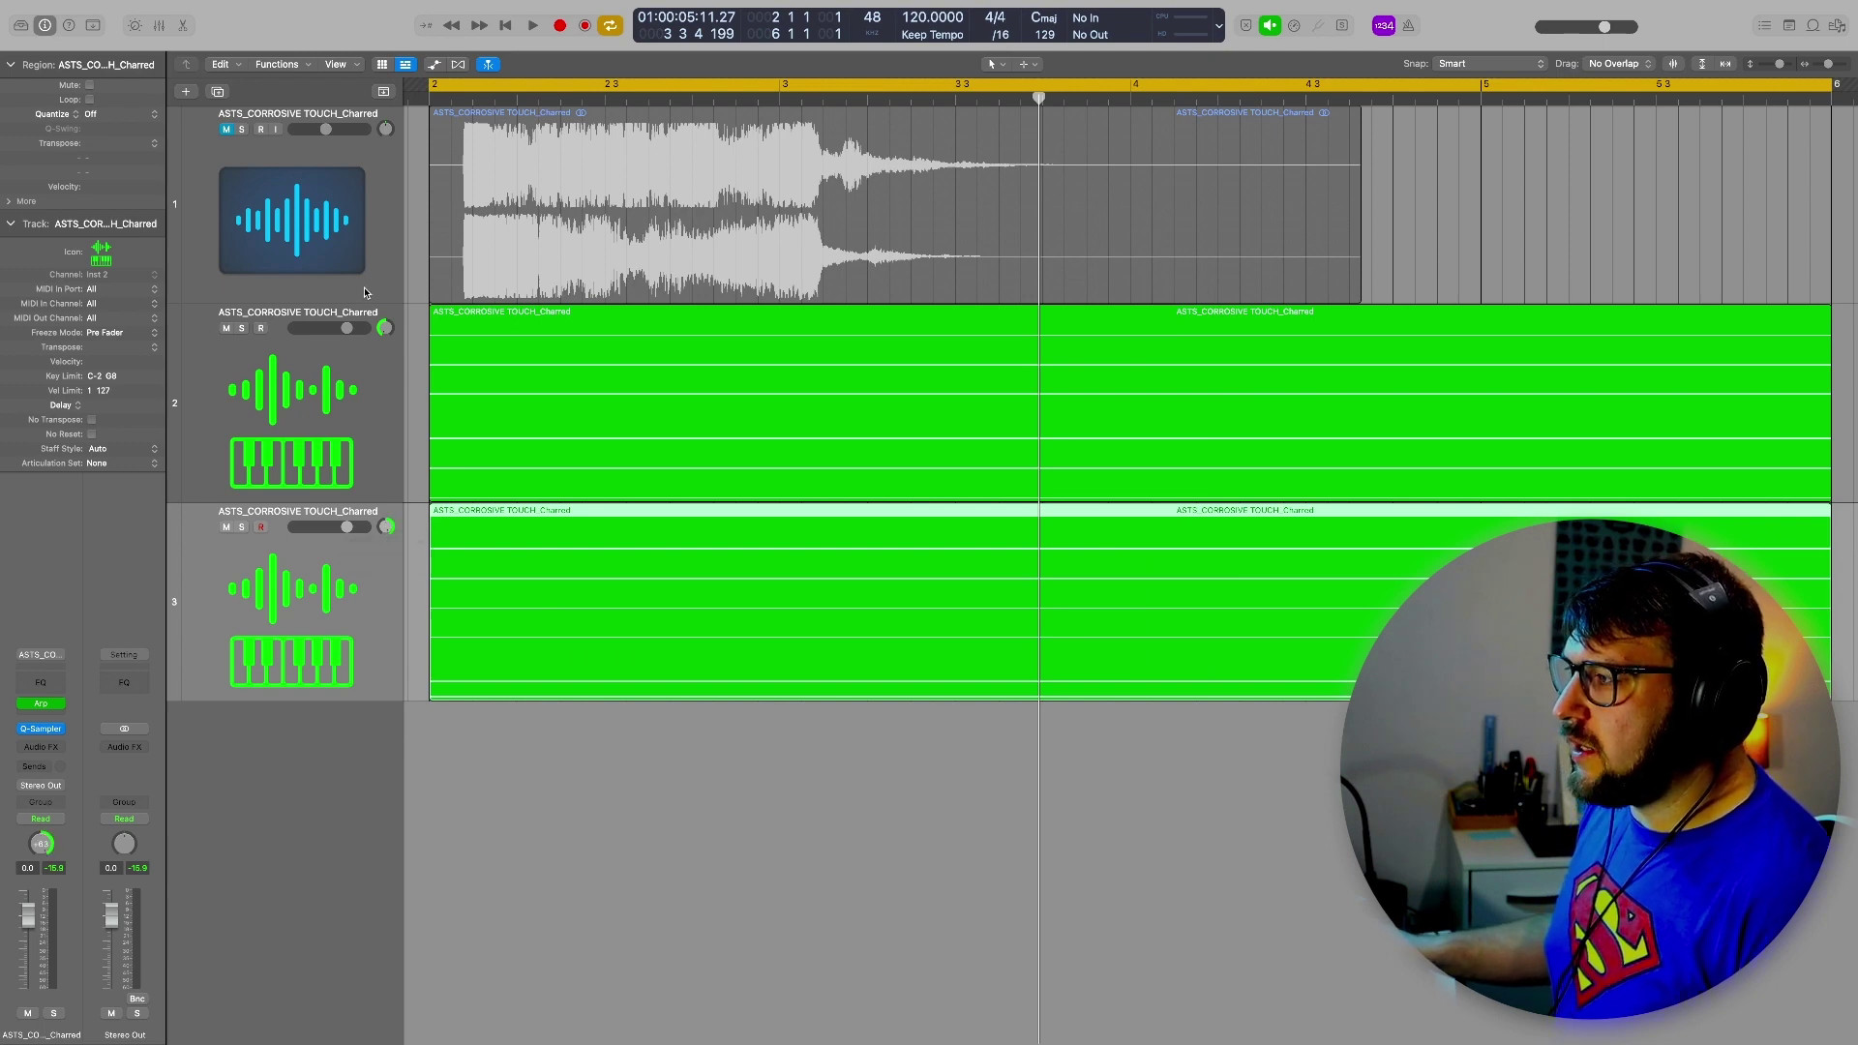
key(space)
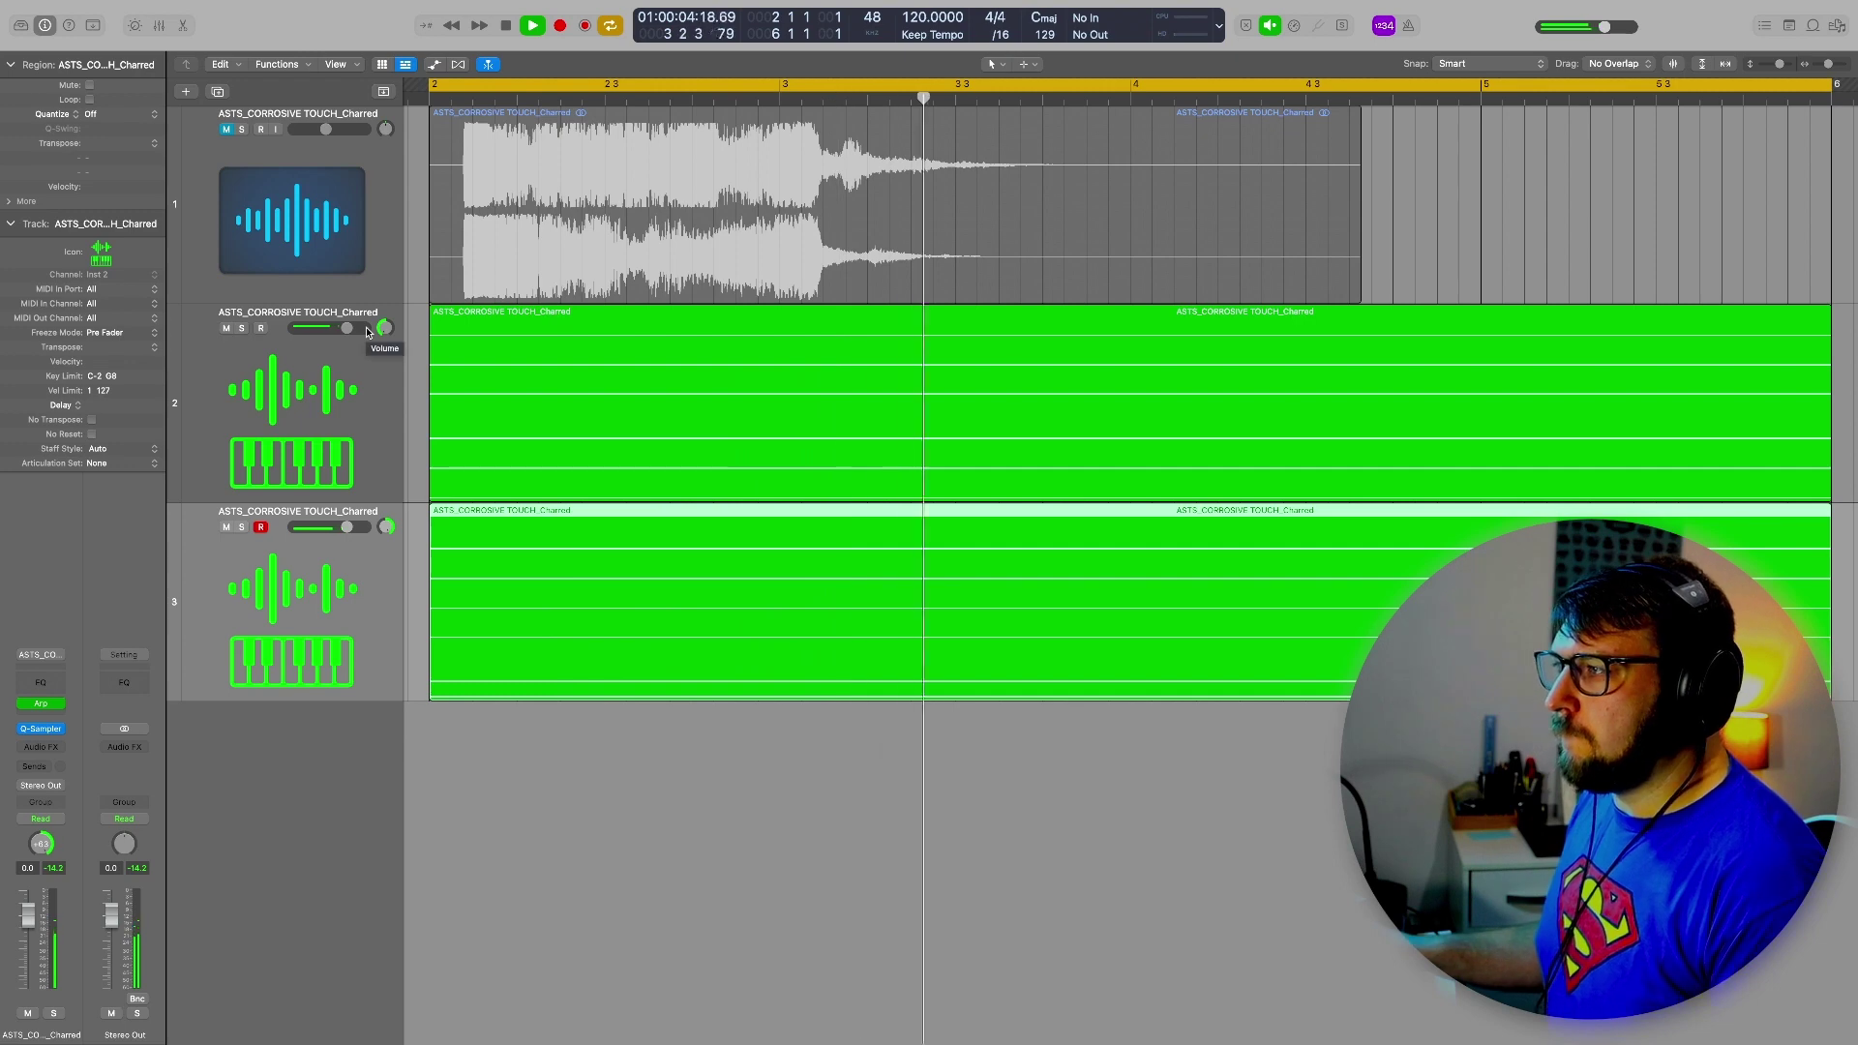
key(space)
Group the two Quick Sampler tracks into a Summing Stack
click(382, 410)
key(super+shift+d)
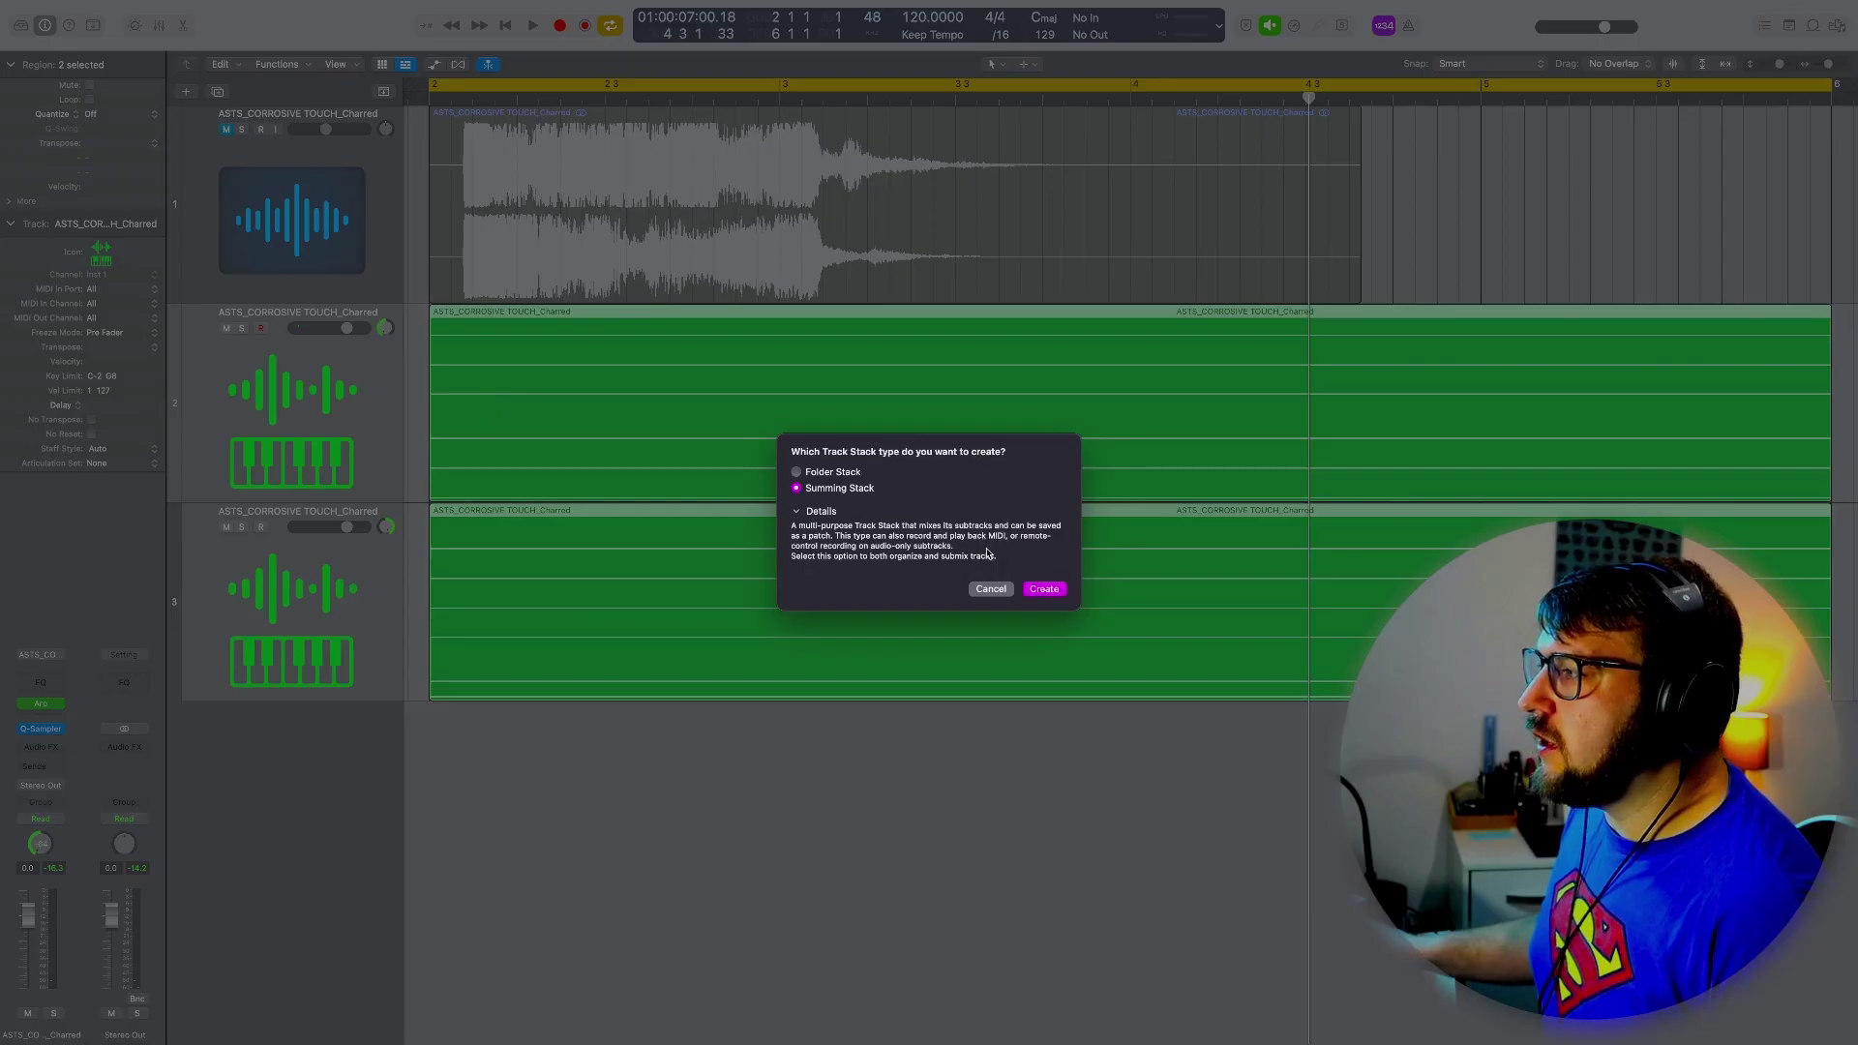
click(1045, 588)
Insert the FineCutBodies La Petite Excite plug-in on the Sum 1 track, adjust its High control and audition it
click(42, 752)
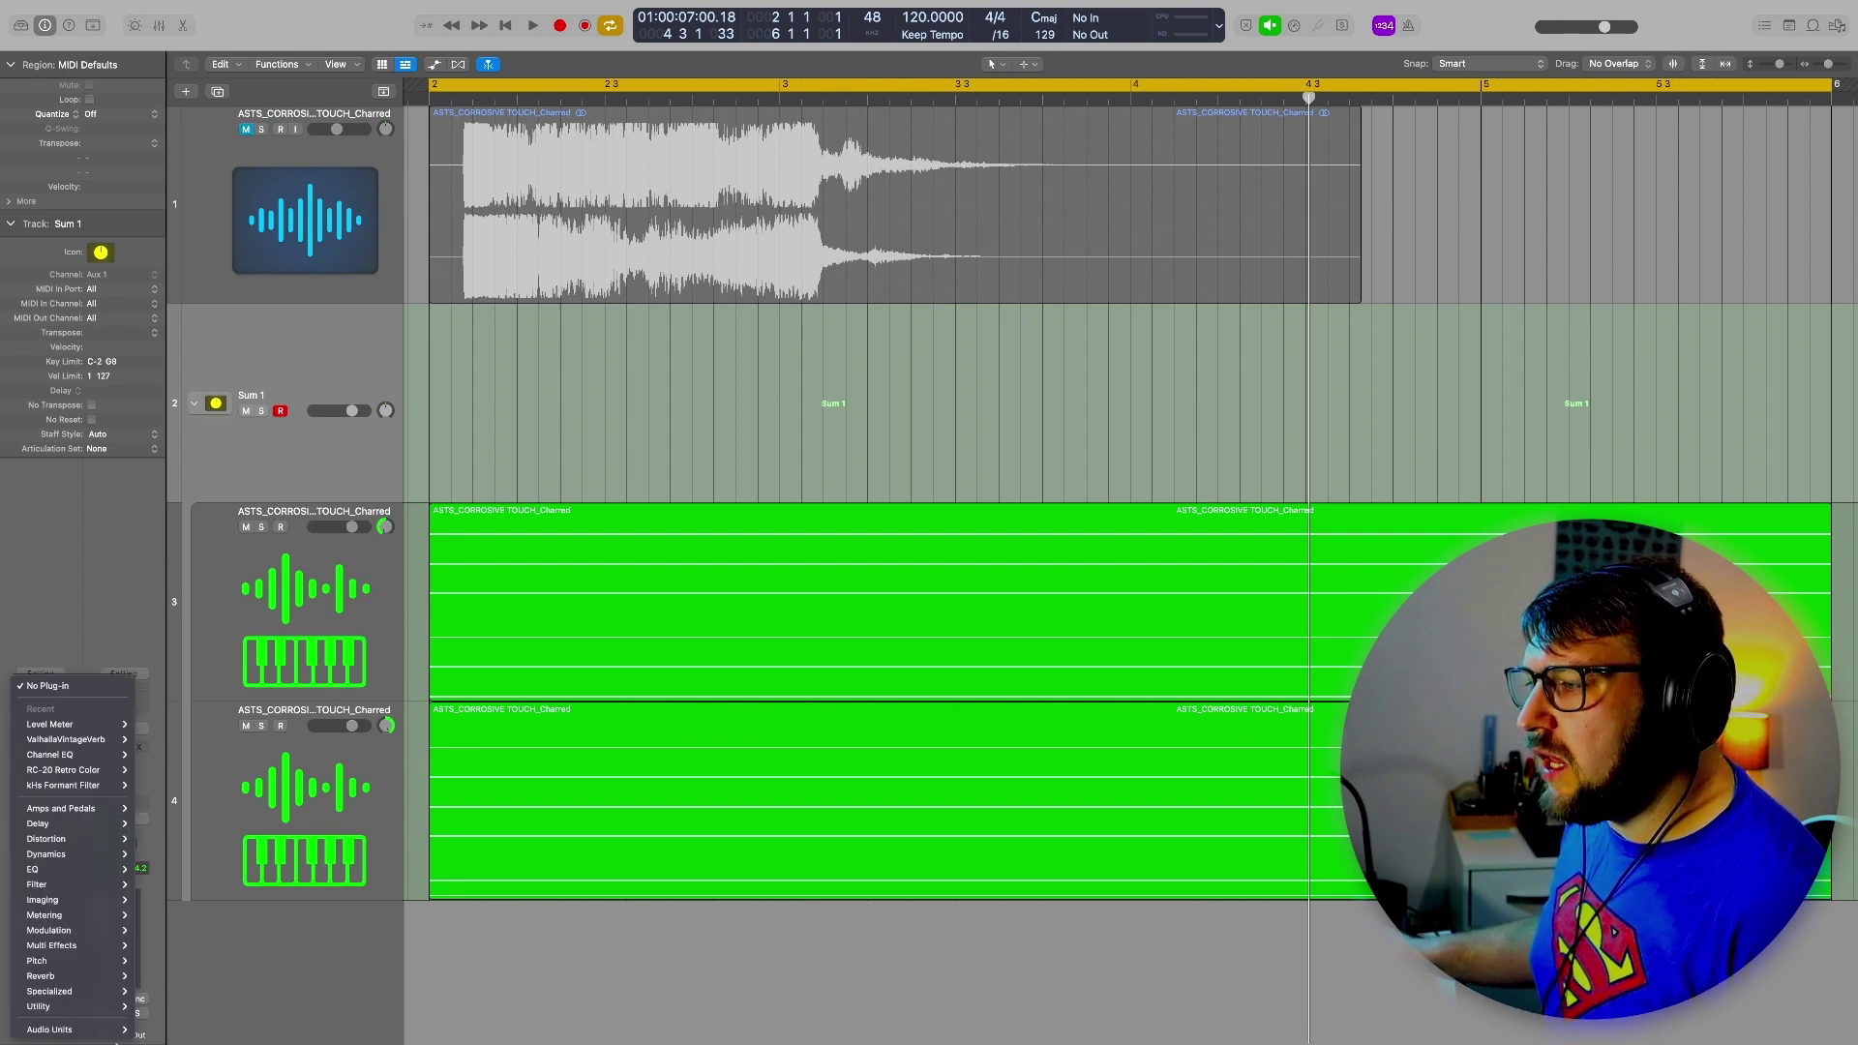
mouse_move(58, 1029)
mouse_move(200, 919)
mouse_move(194, 709)
click(286, 712)
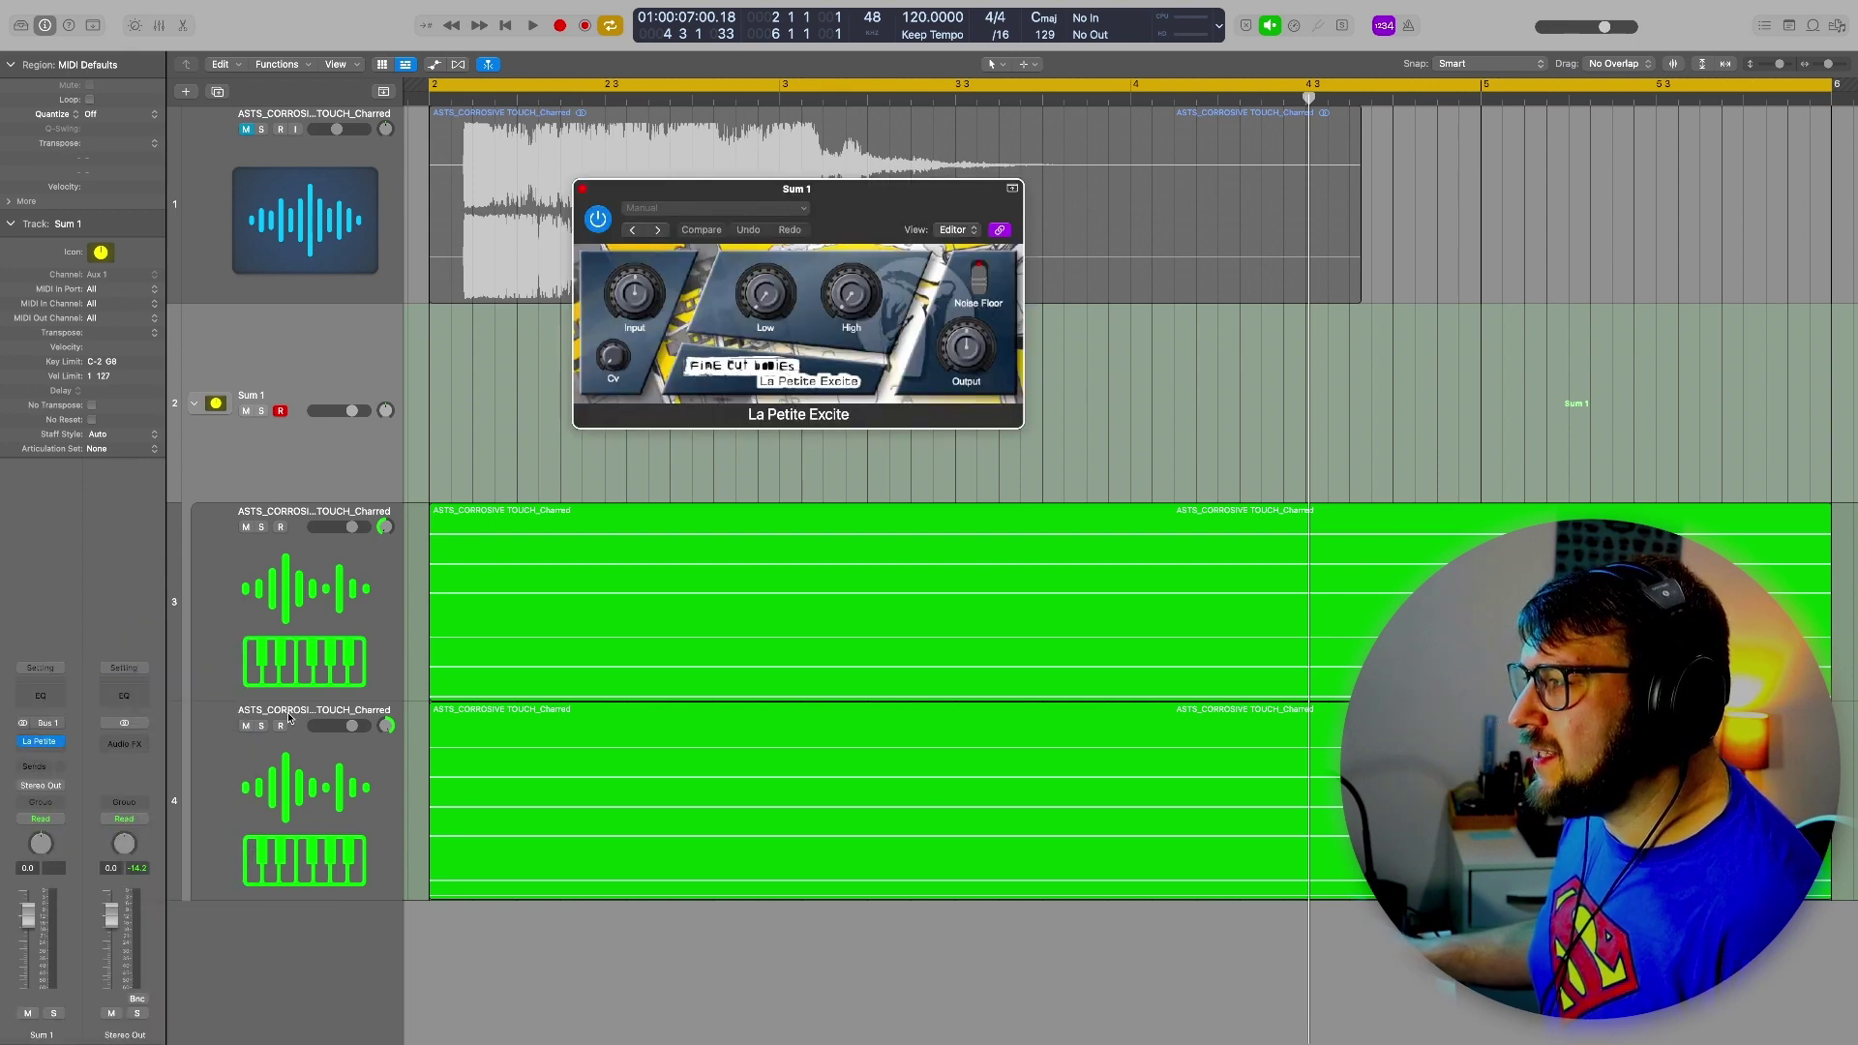
drag(851, 292, 849, 300)
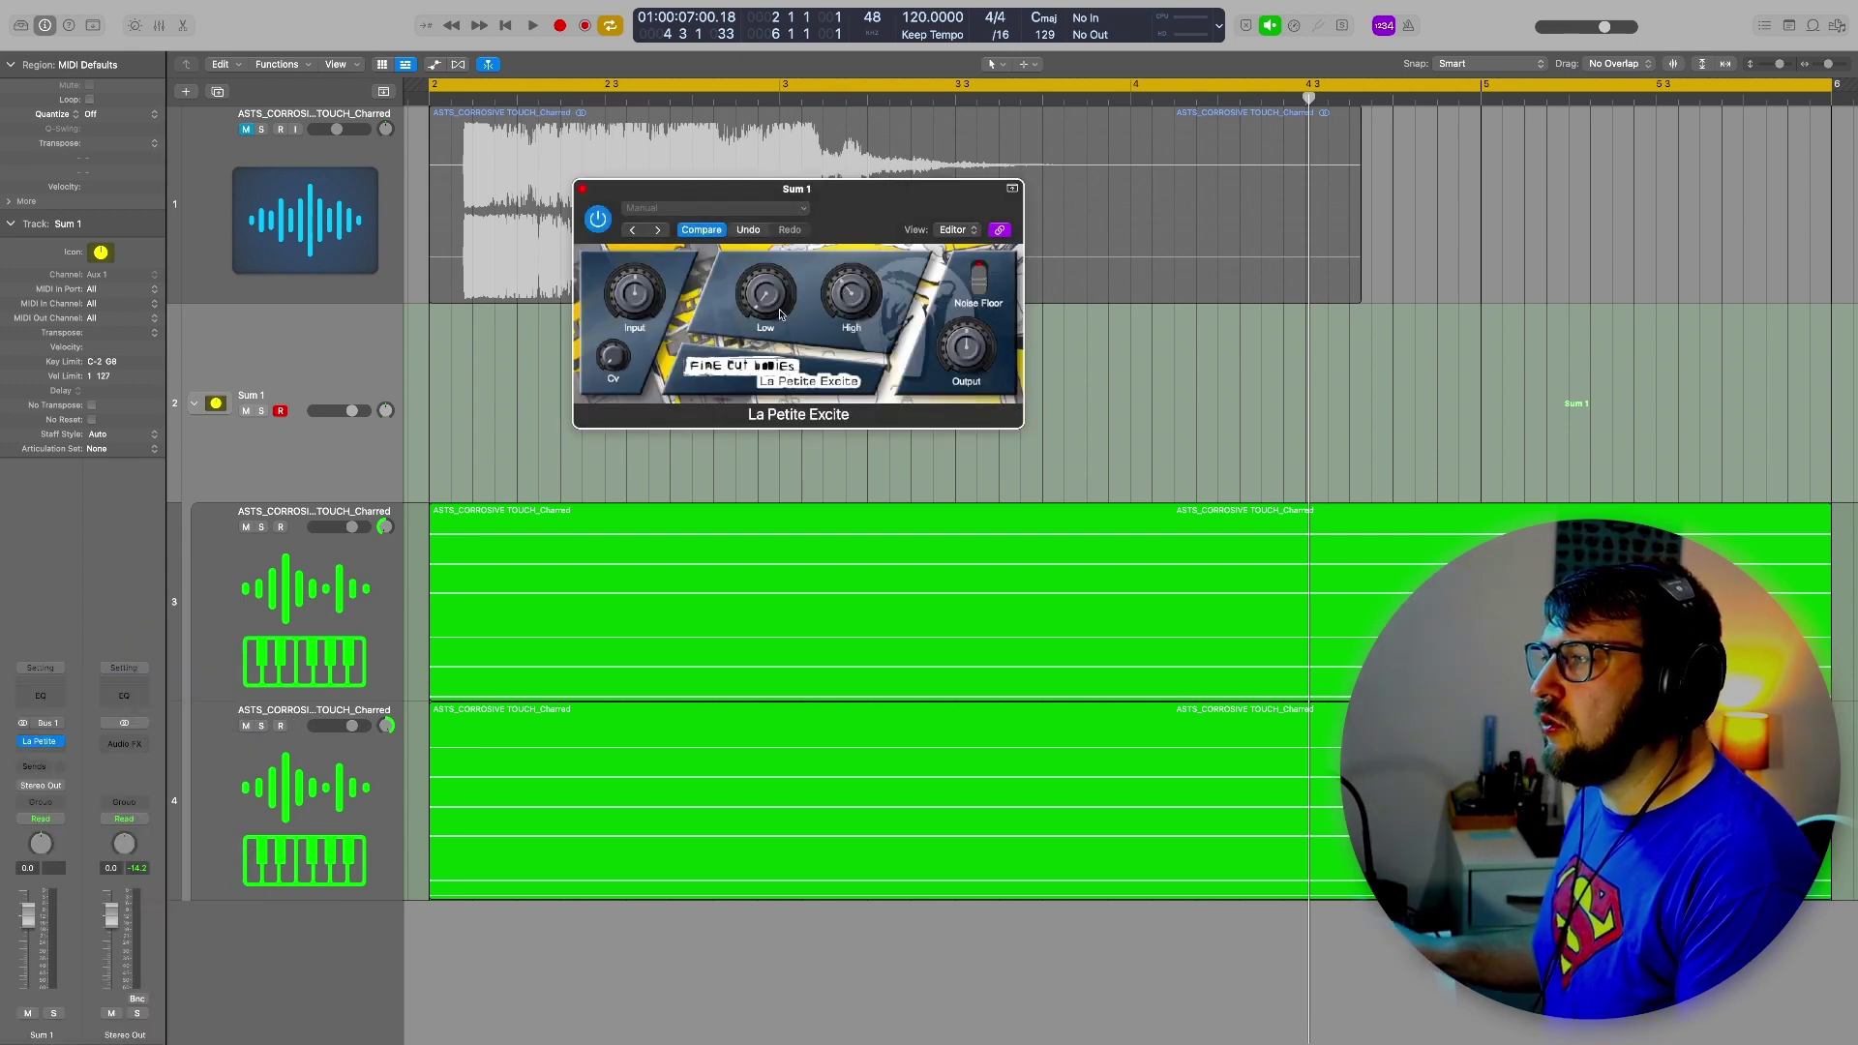
key(space)
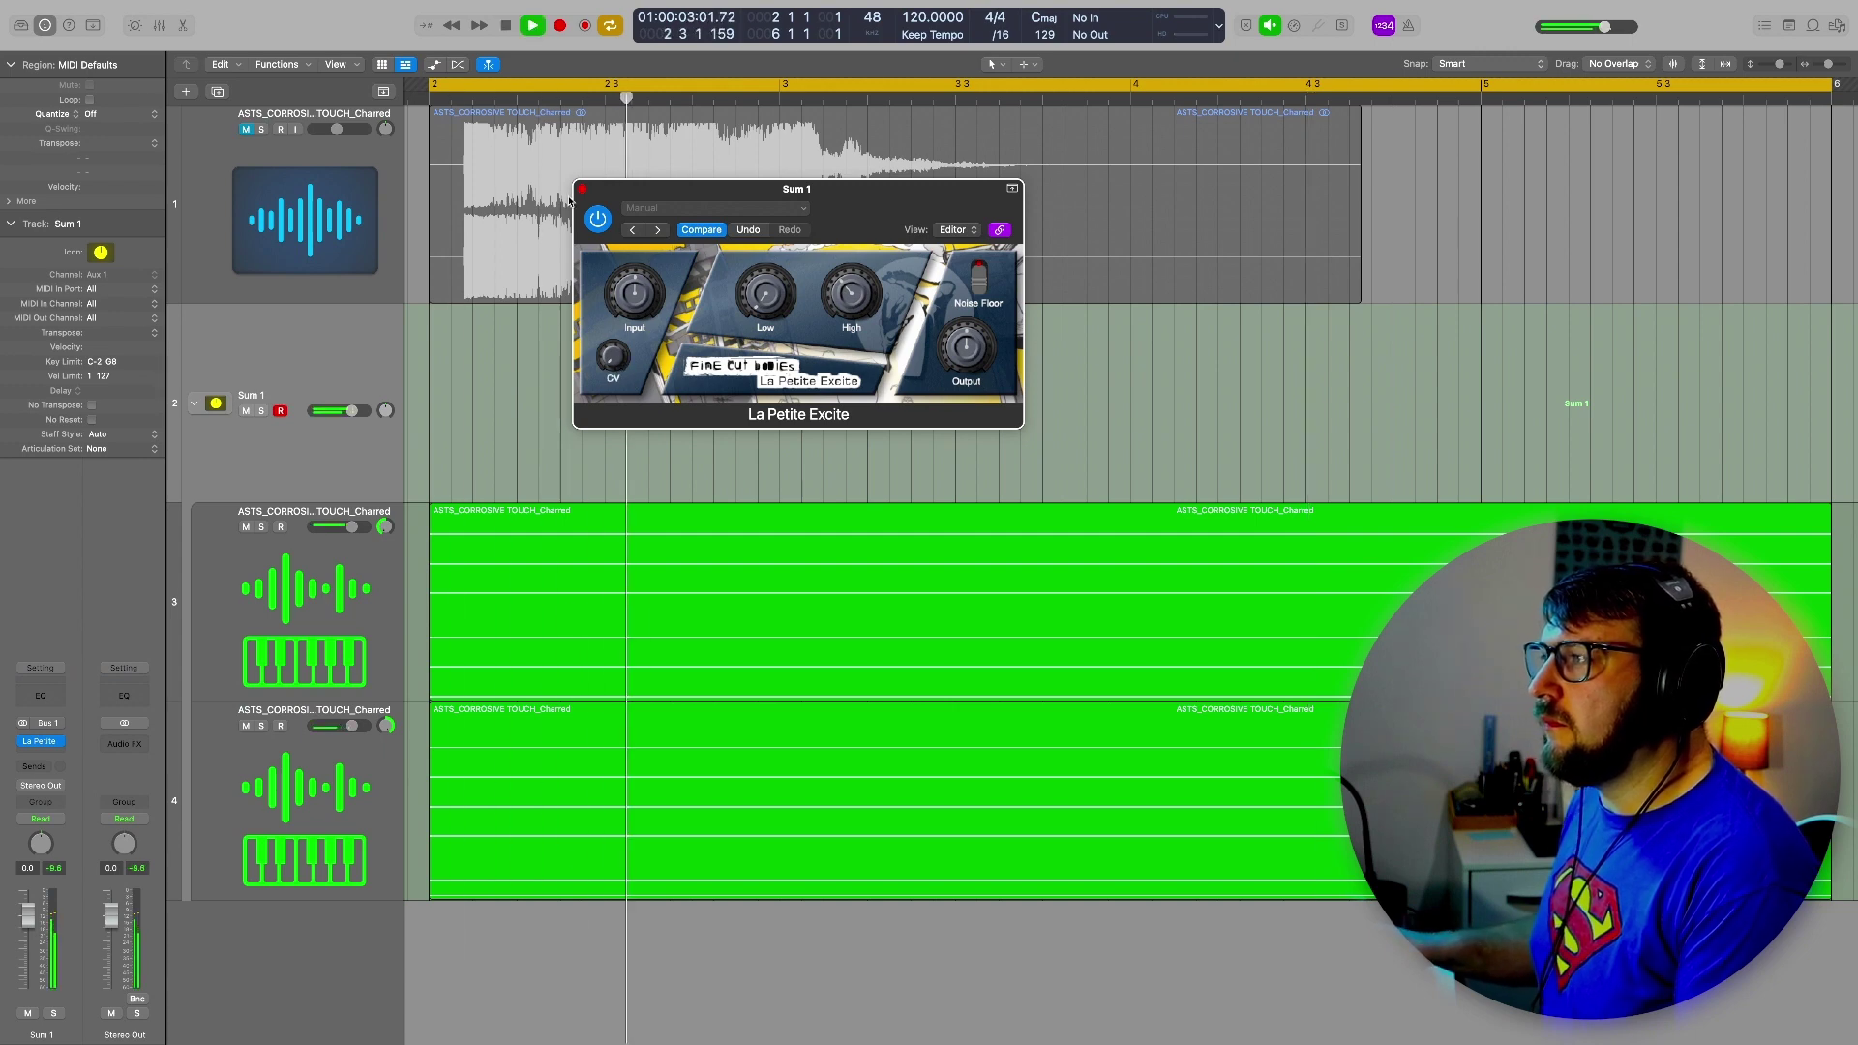
click(581, 190)
Shape Sum 1's Channel EQ with low and high cuts, a 6.4 dB boost at 990 Hz and about 7.6 dB cut near 276 Hz
key(space)
click(41, 695)
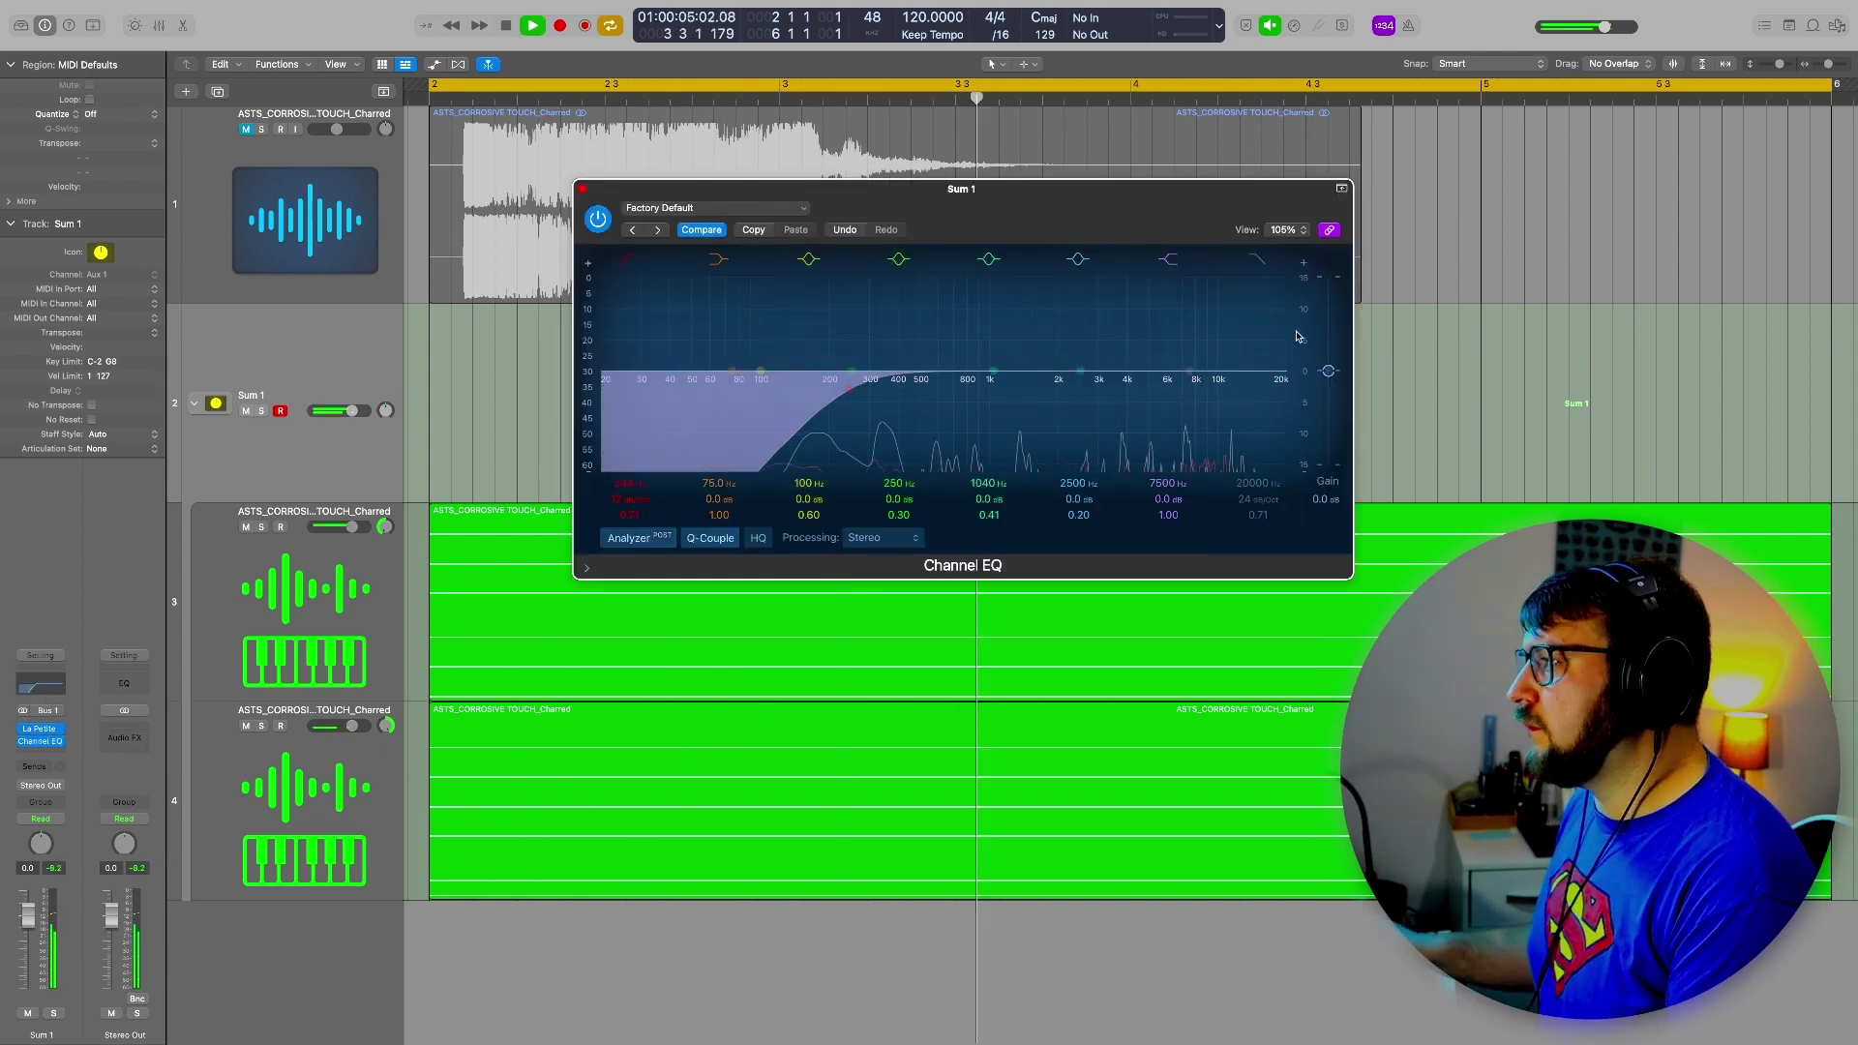
drag(987, 320, 1149, 383)
drag(852, 371, 868, 439)
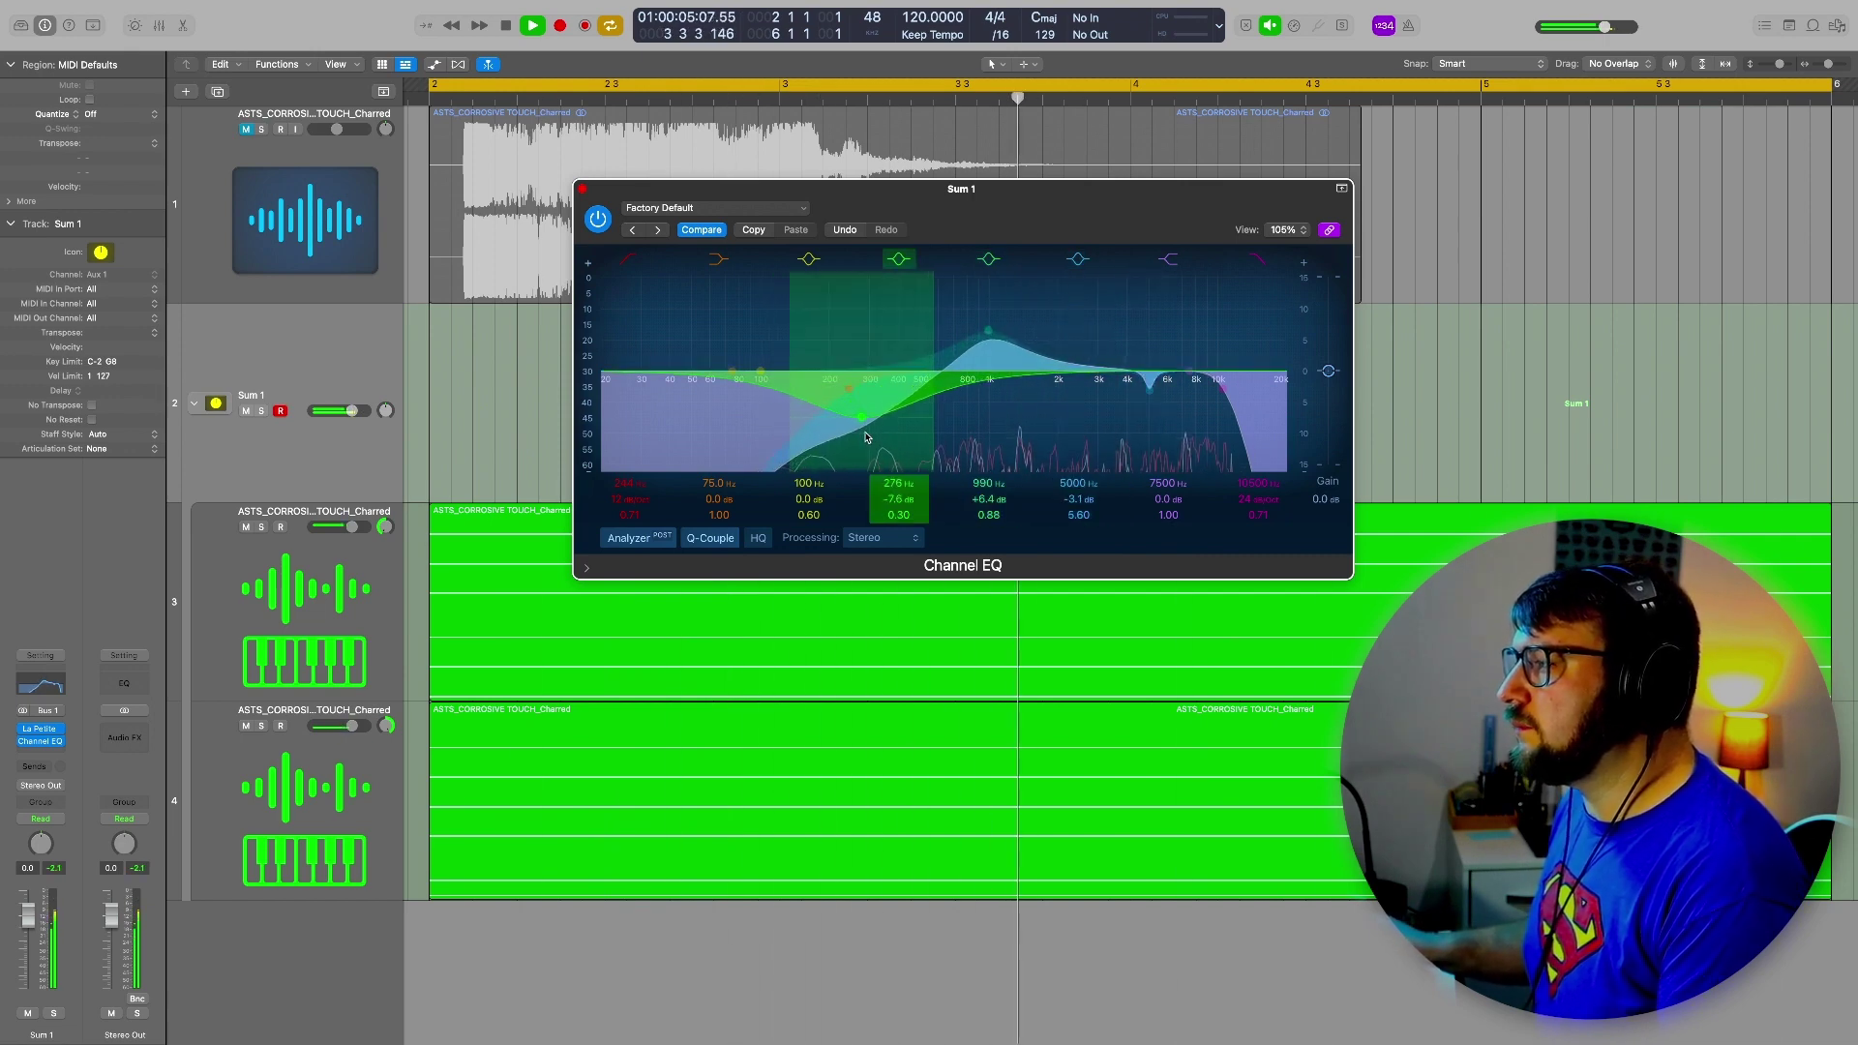
click(581, 190)
key(space)
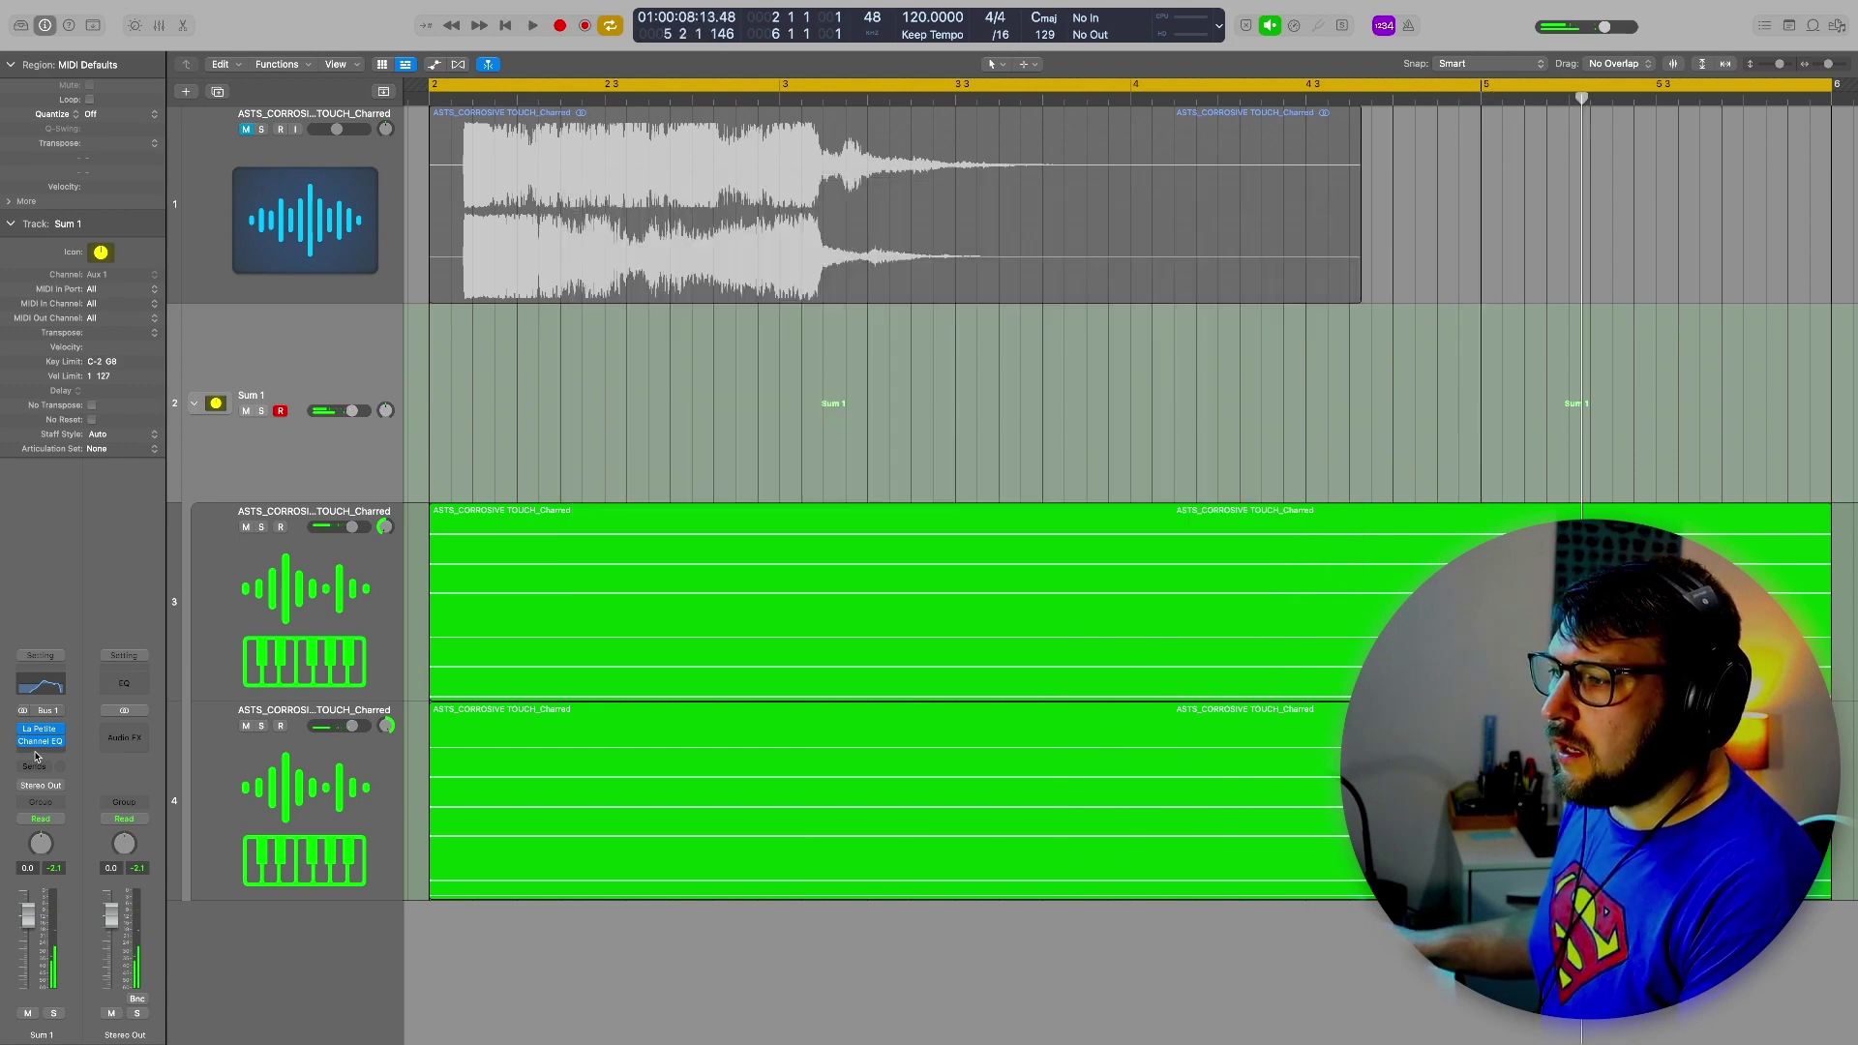
Insert ValhallaFreqEcho on the Sum 1 track and adjust its echo settings during playback
click(36, 756)
mouse_move(71, 1031)
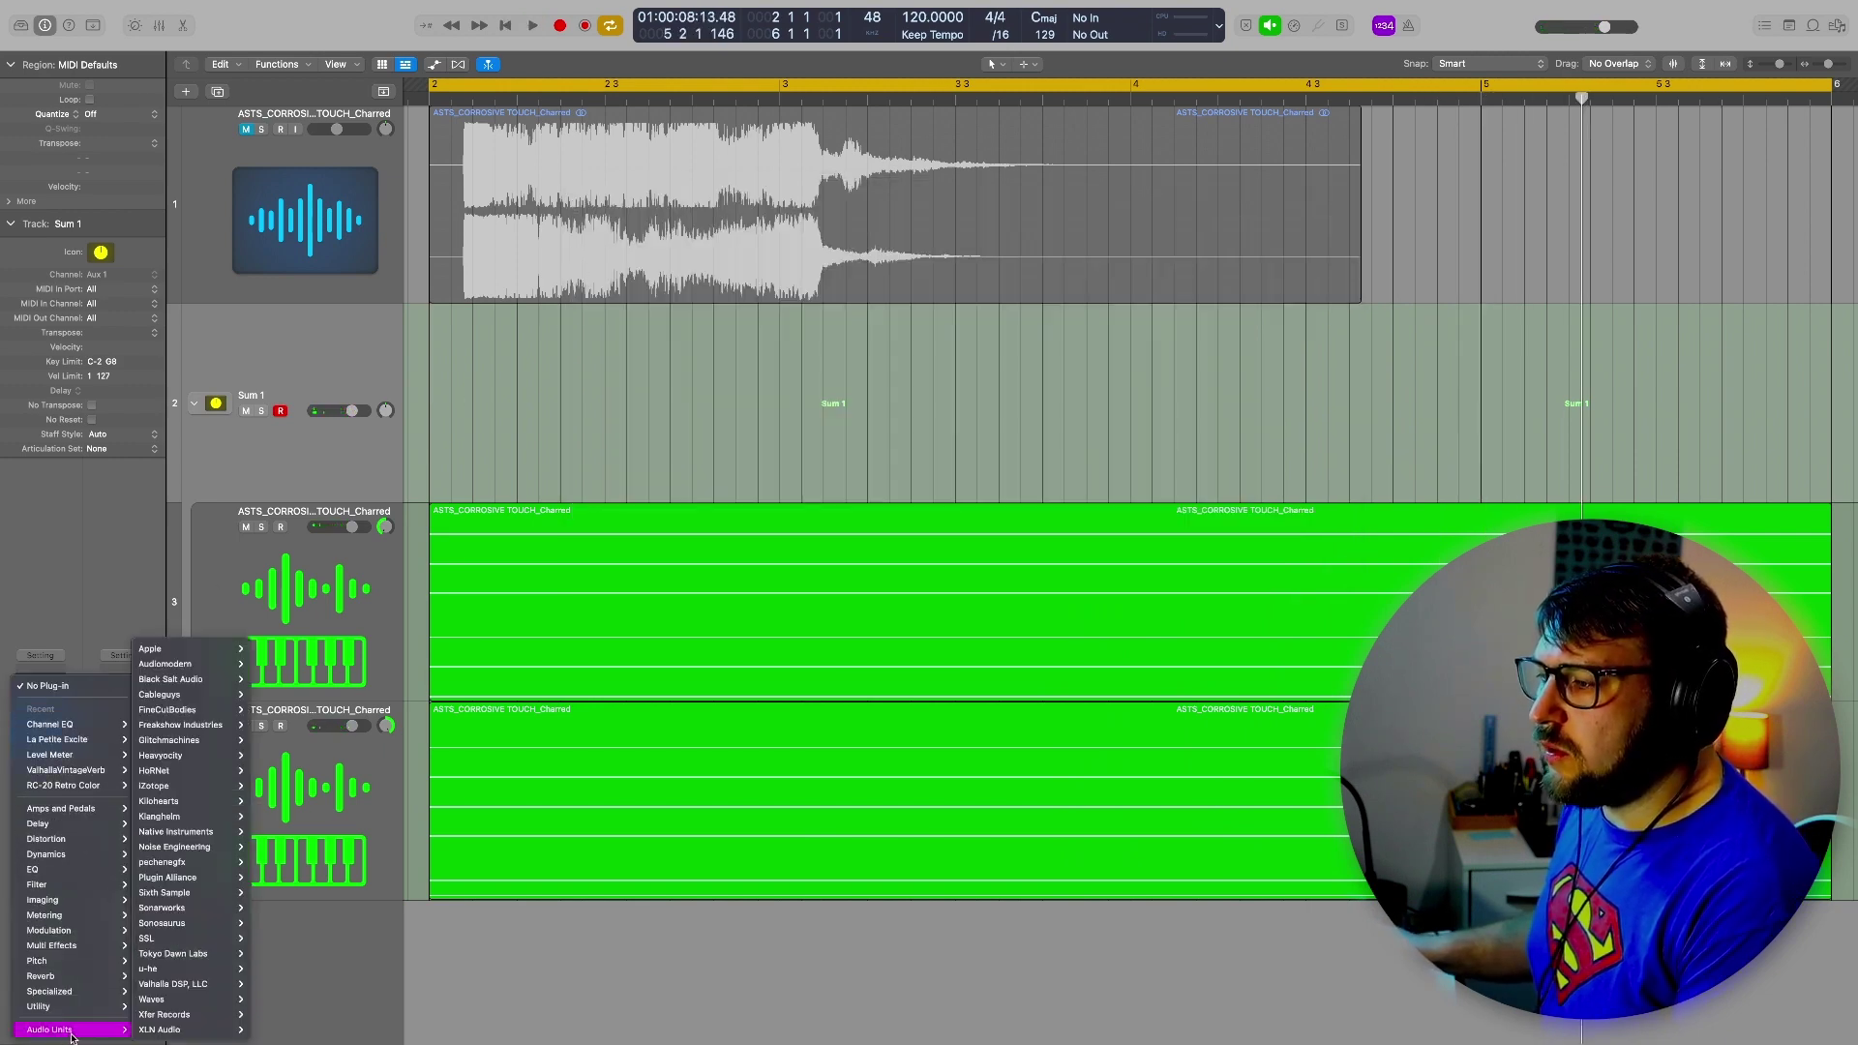
mouse_move(169, 1018)
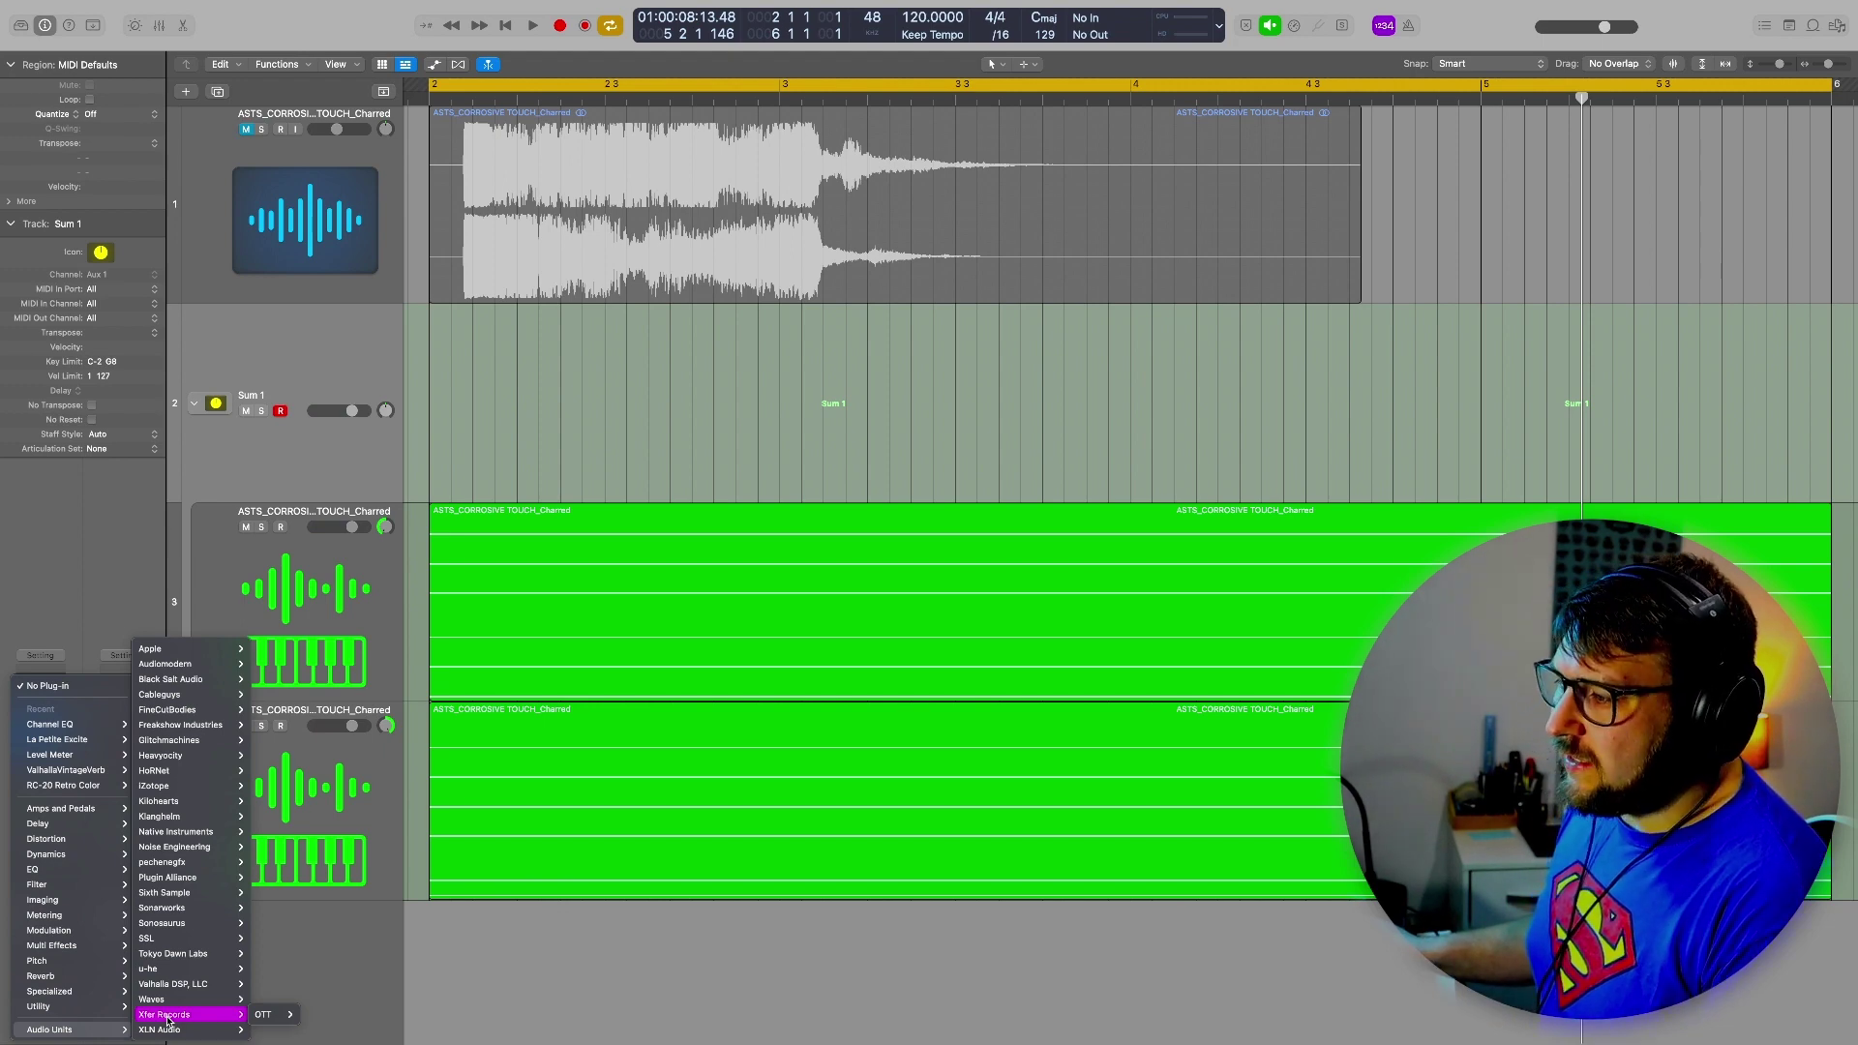
mouse_move(179, 985)
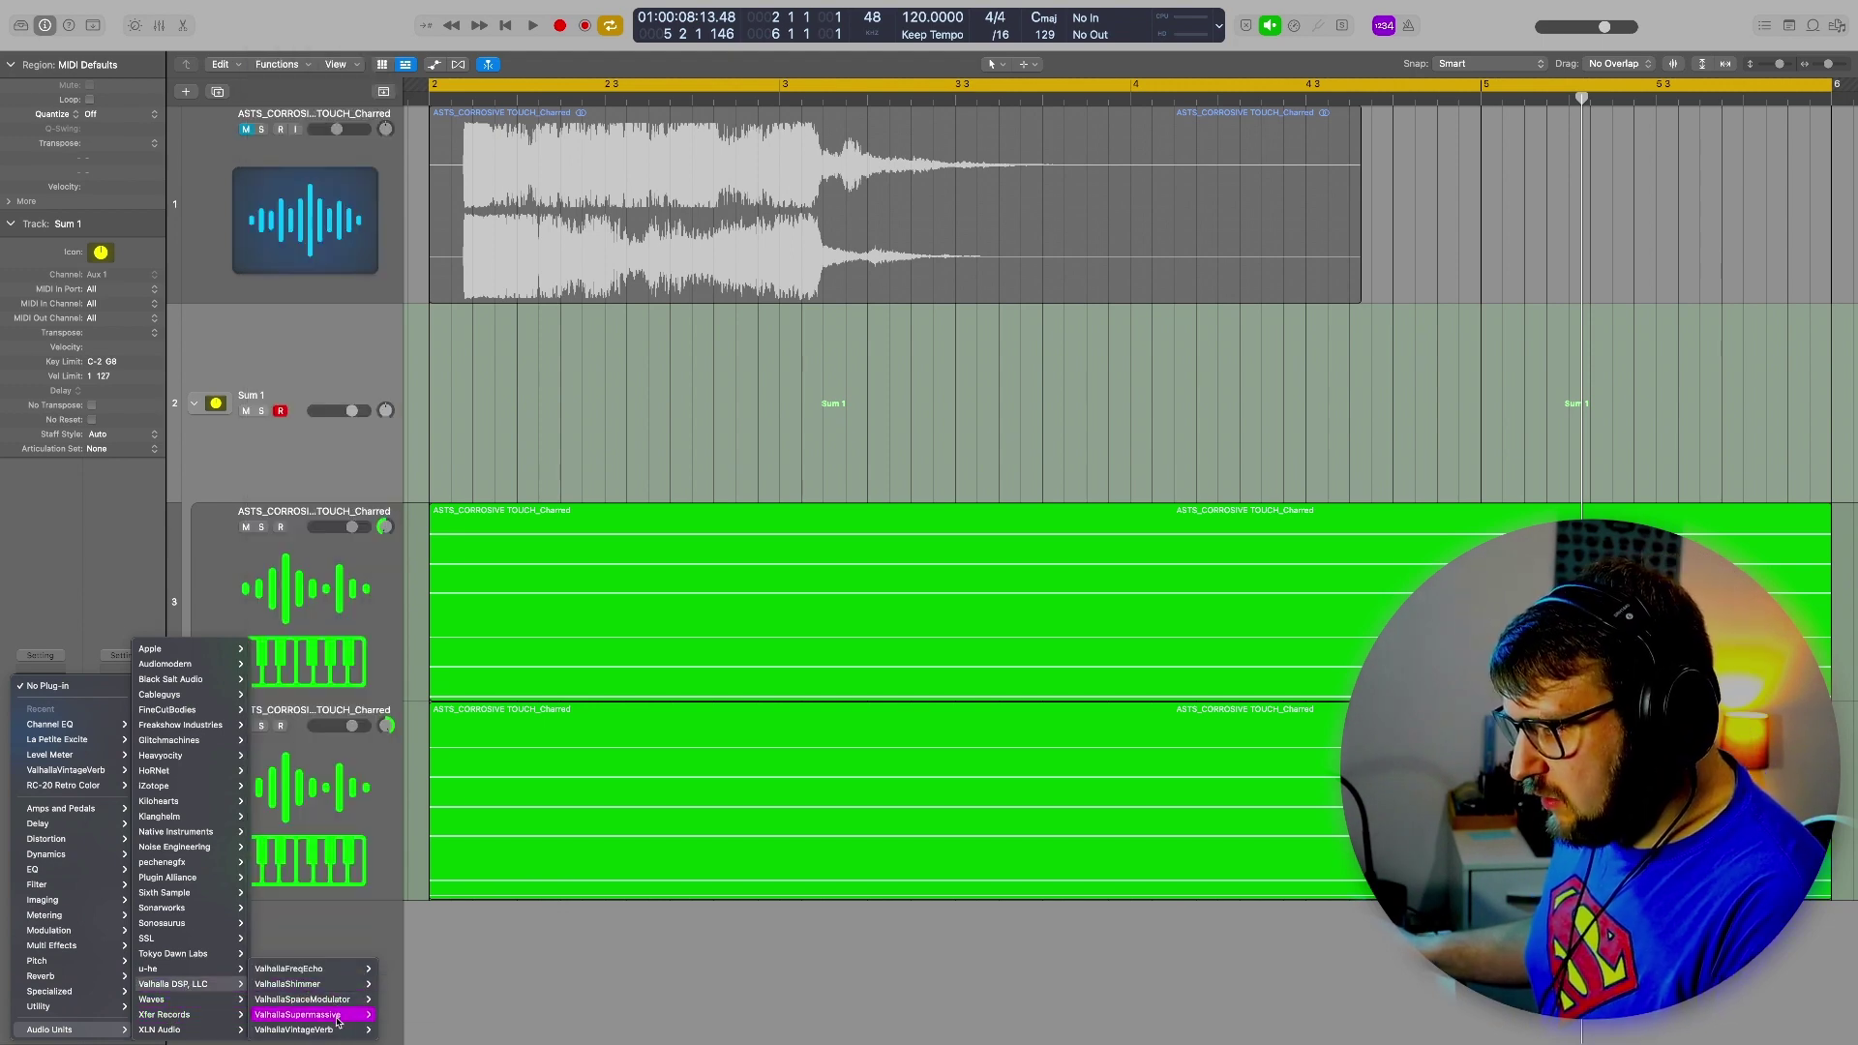
click(309, 969)
key(space)
drag(610, 346, 612, 334)
drag(736, 336, 739, 321)
drag(863, 333, 906, 340)
click(584, 190)
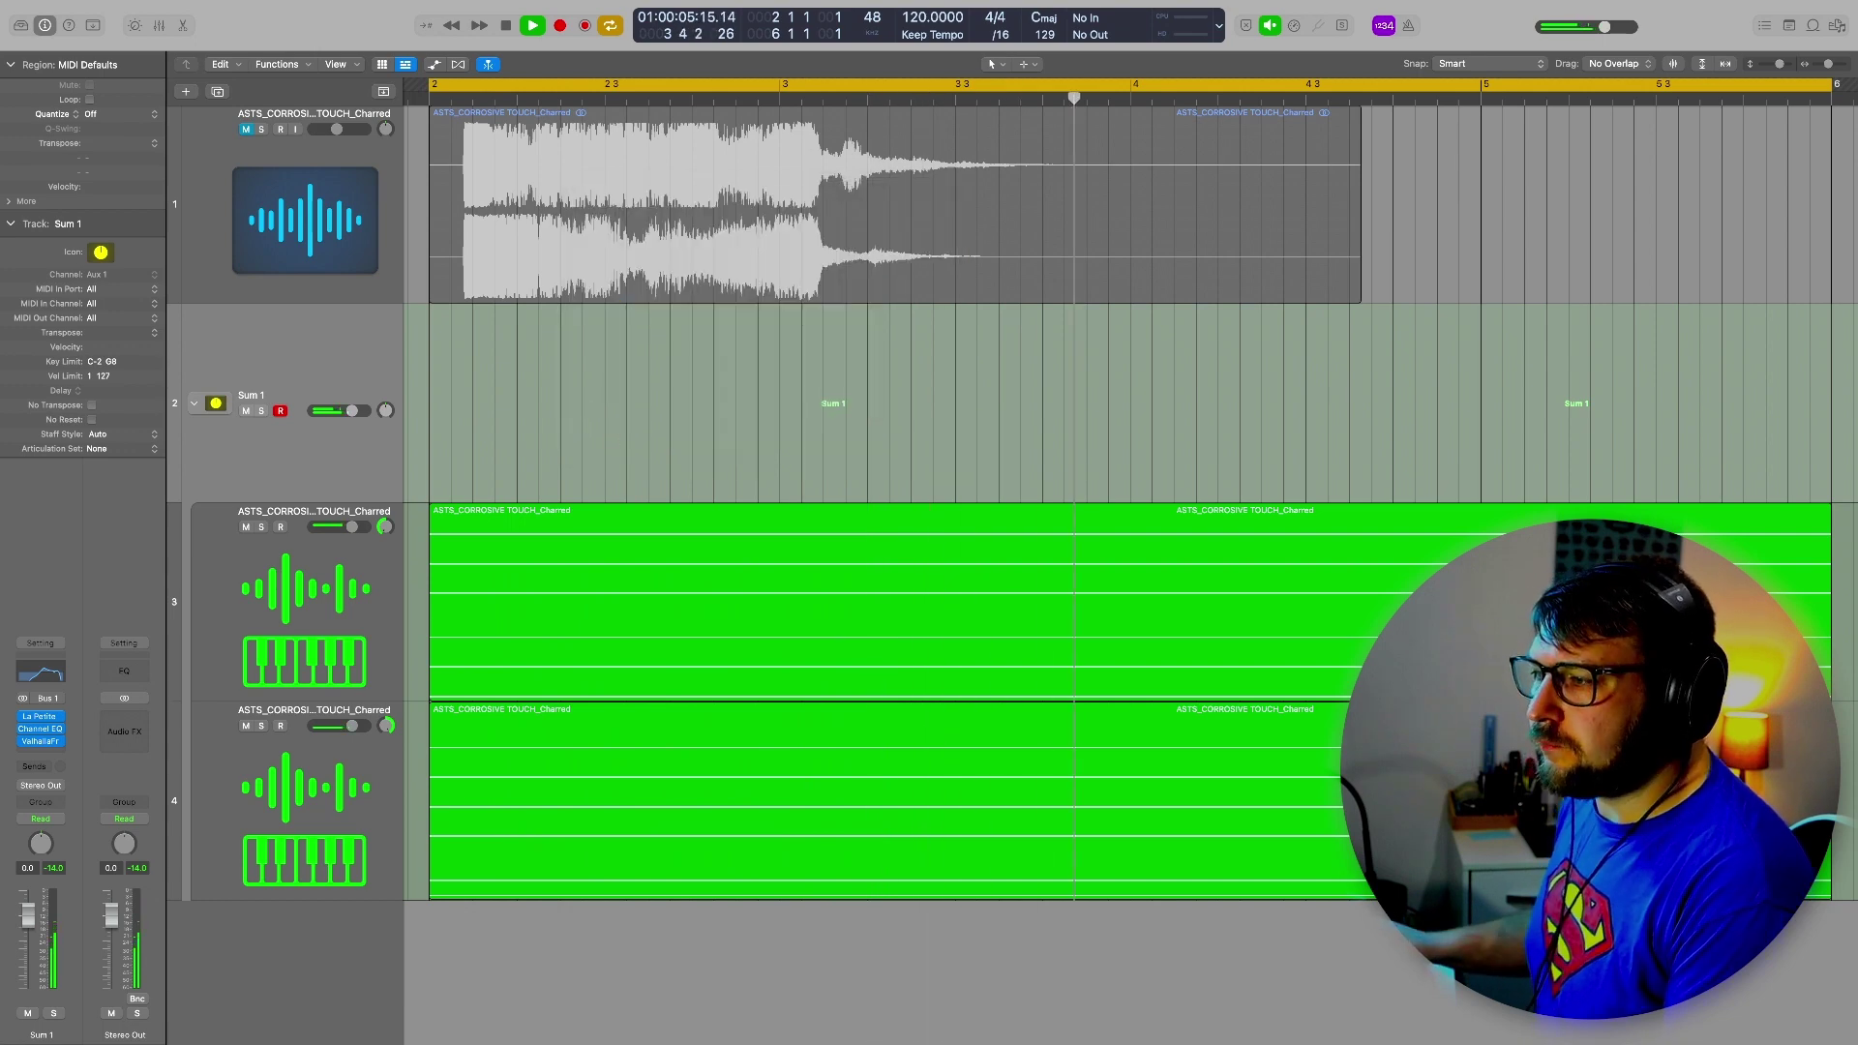
Insert ValhallaVintageVerb on Sum 1 with the mix at 23.9%, modulation rate at 5.82 Hz and modulation depth at 70.8%
click(34, 754)
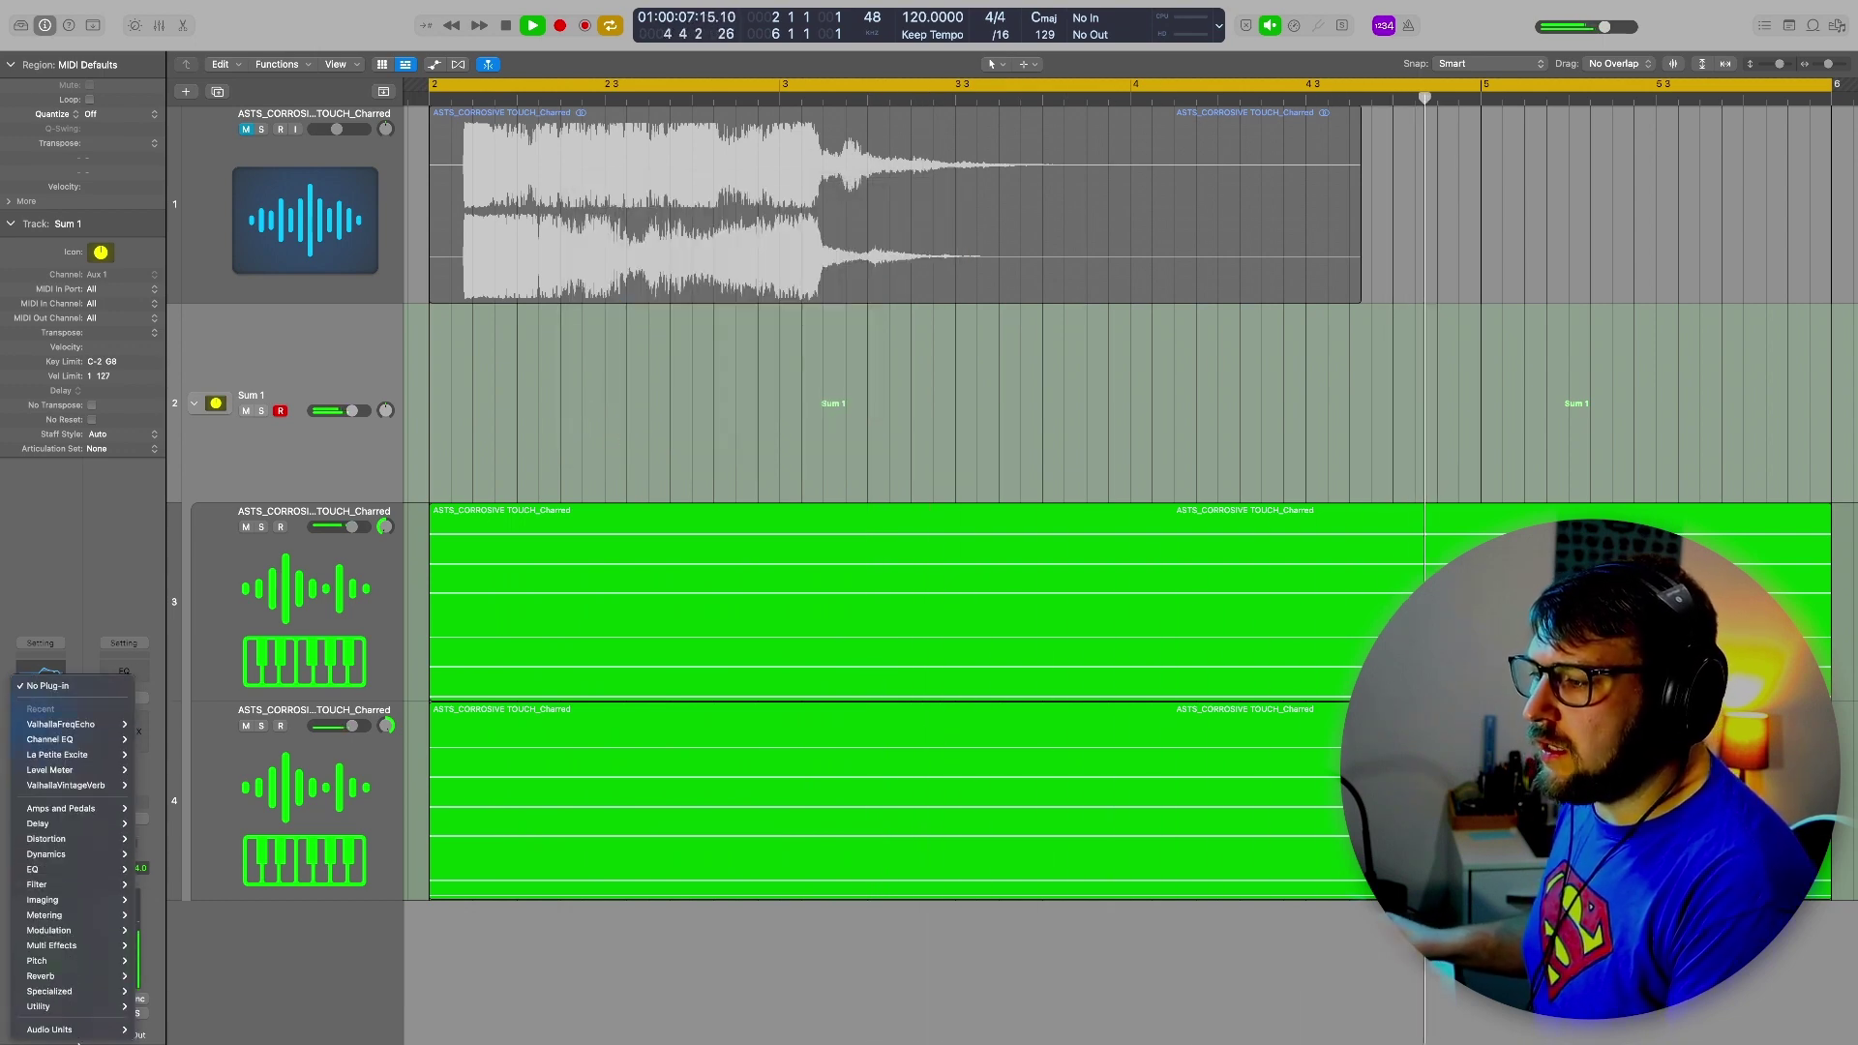
mouse_move(171, 954)
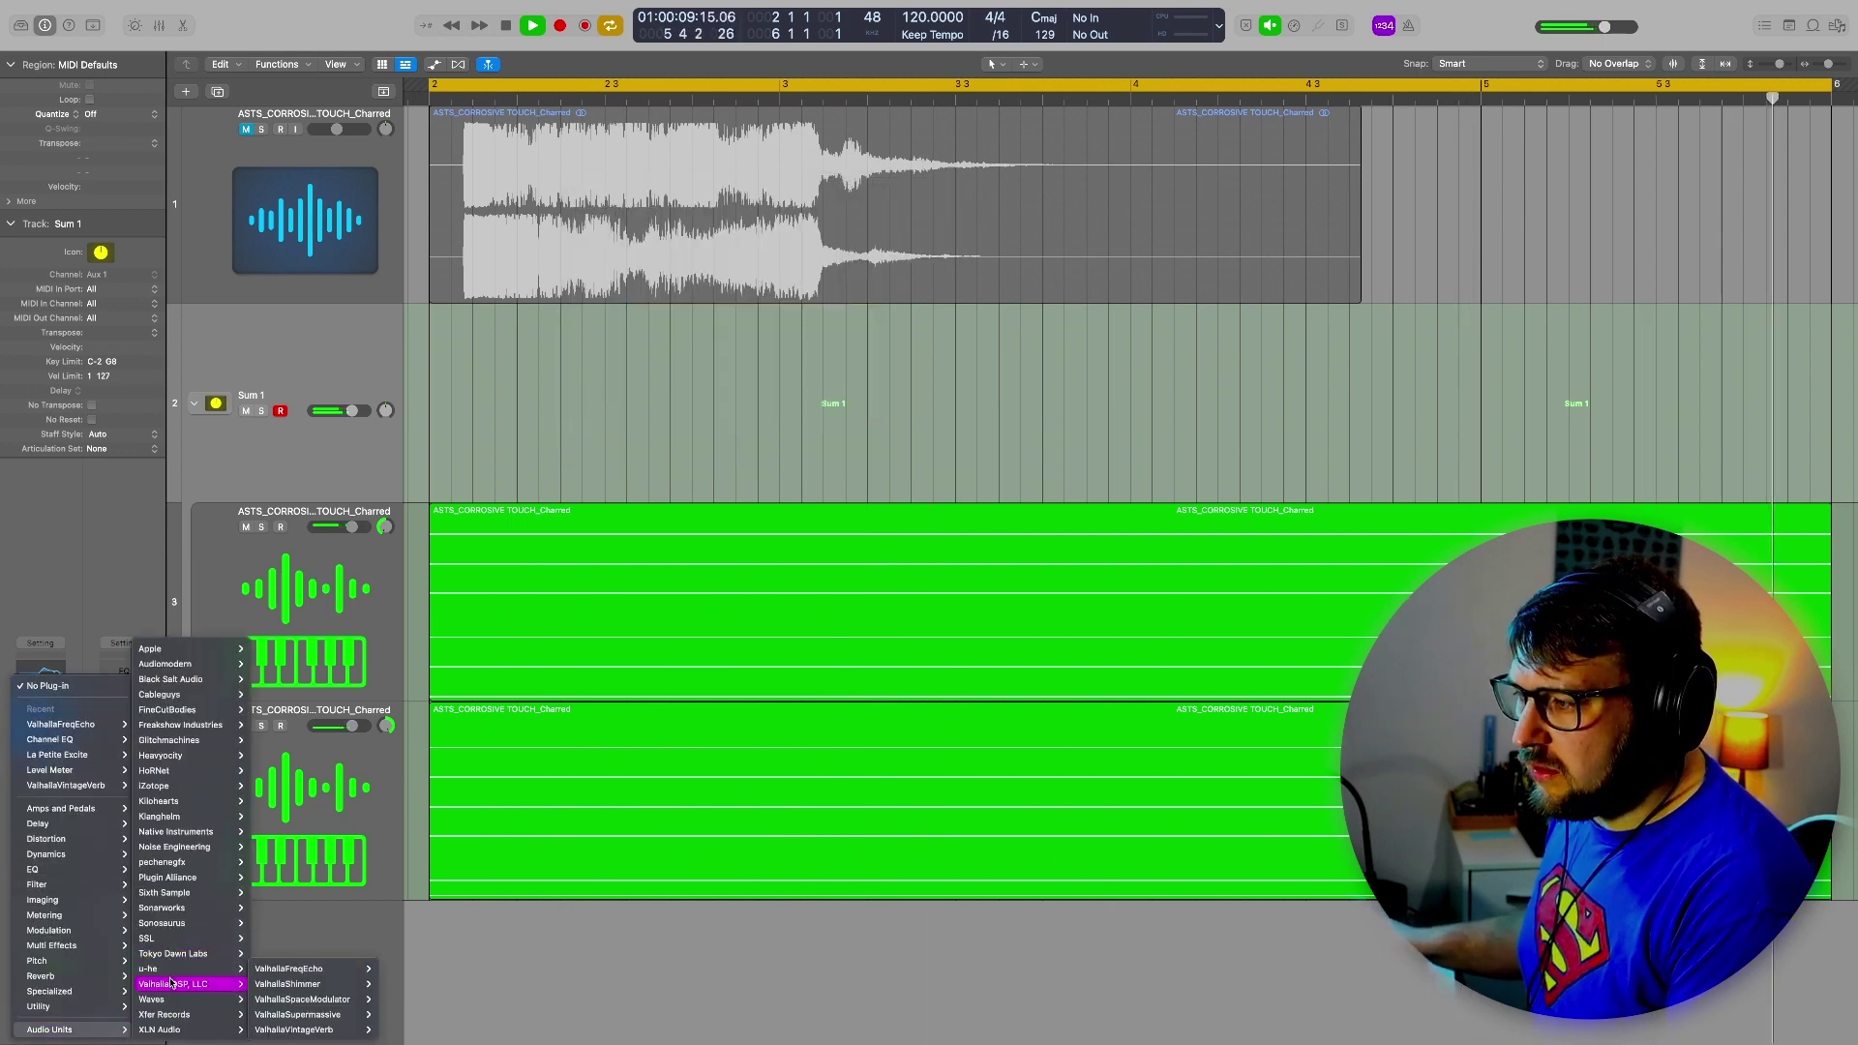
click(288, 1029)
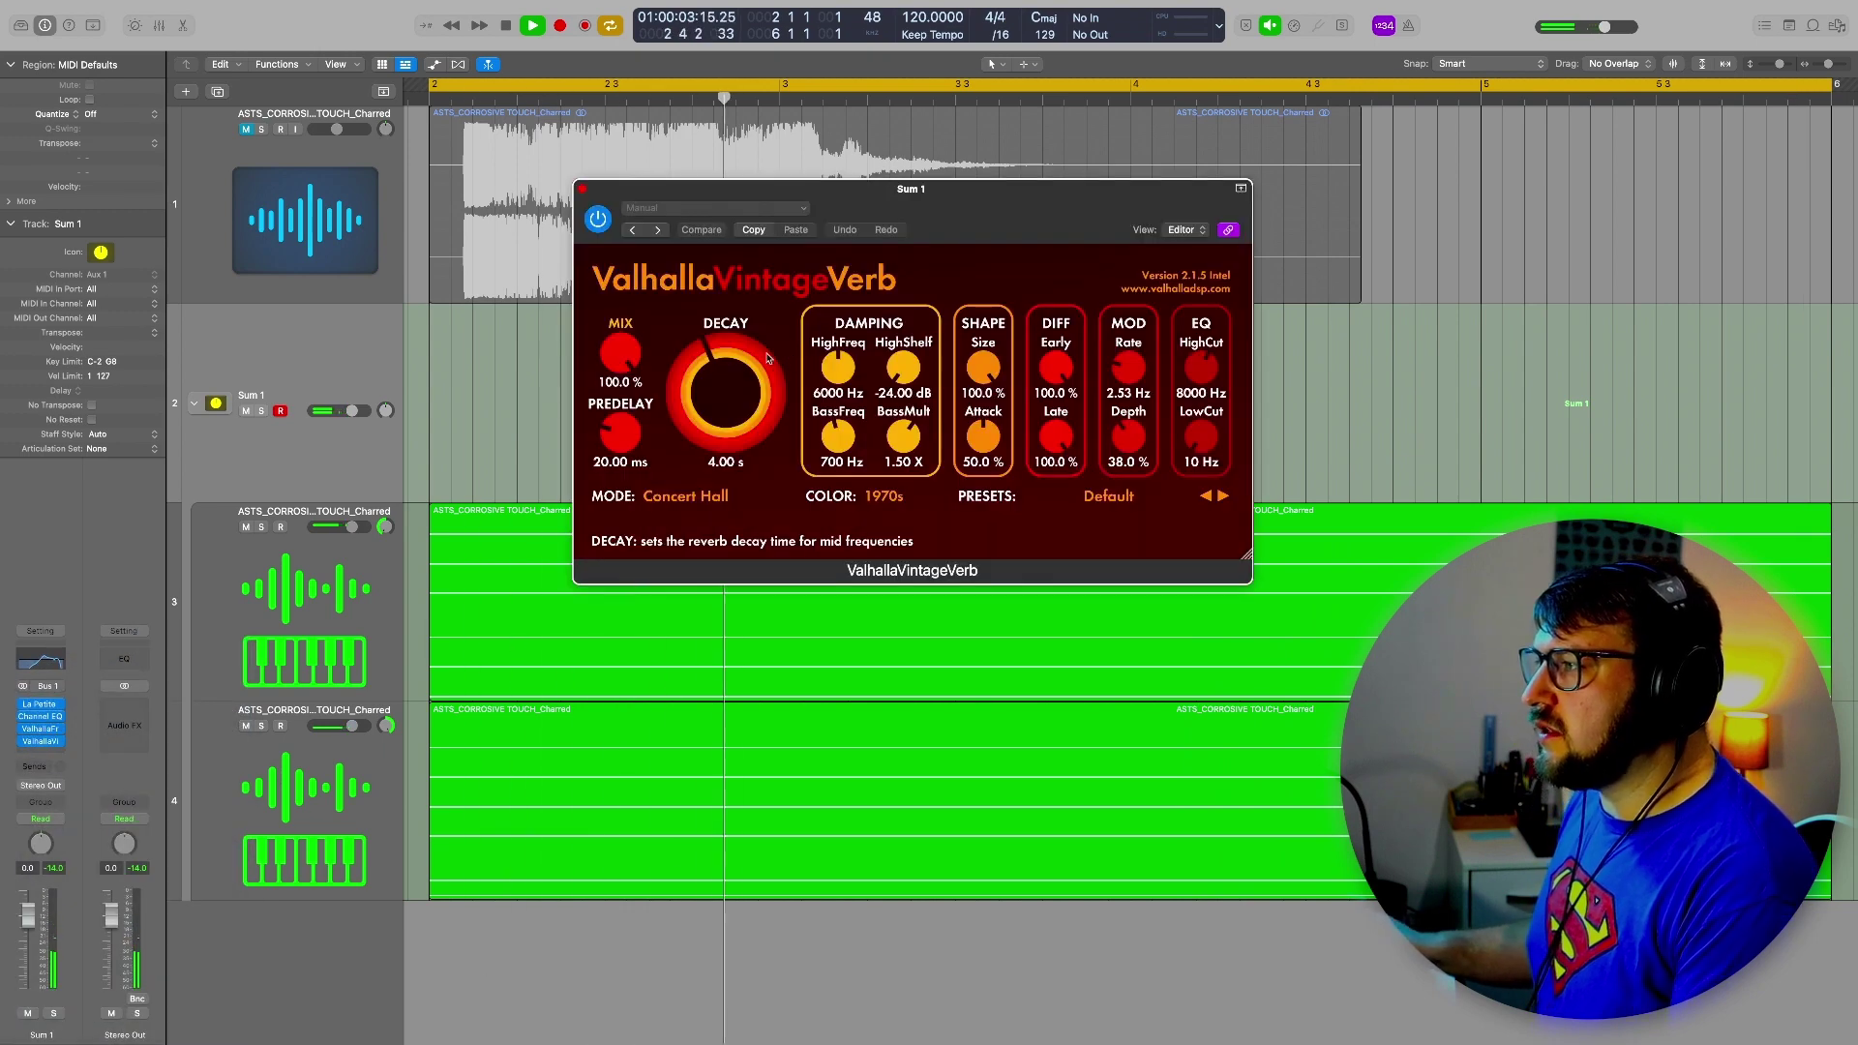
drag(620, 354, 597, 497)
drag(1128, 368, 1126, 311)
drag(1128, 438, 1129, 392)
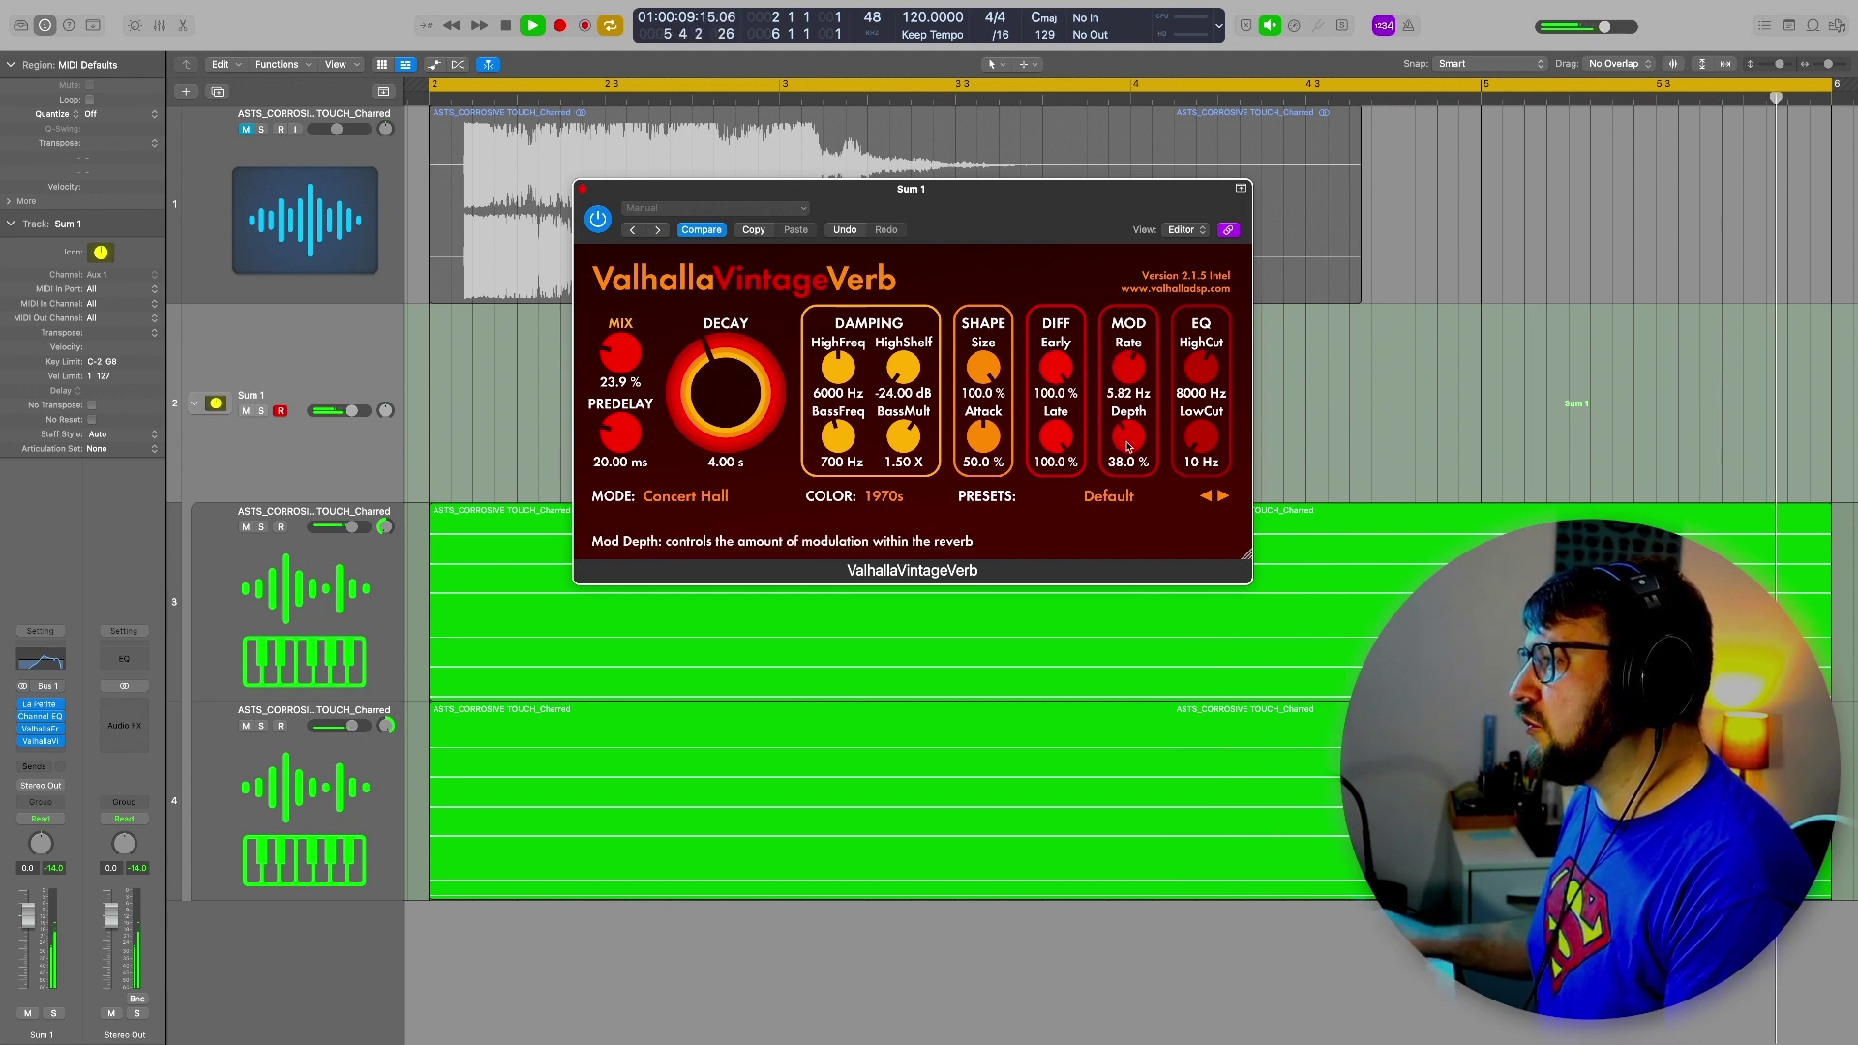
Set the reverb's mix to 14.8%, predelay to 65.97 ms and decay to 1.58 s, then audition the result
drag(621, 354, 739, 521)
key(space)
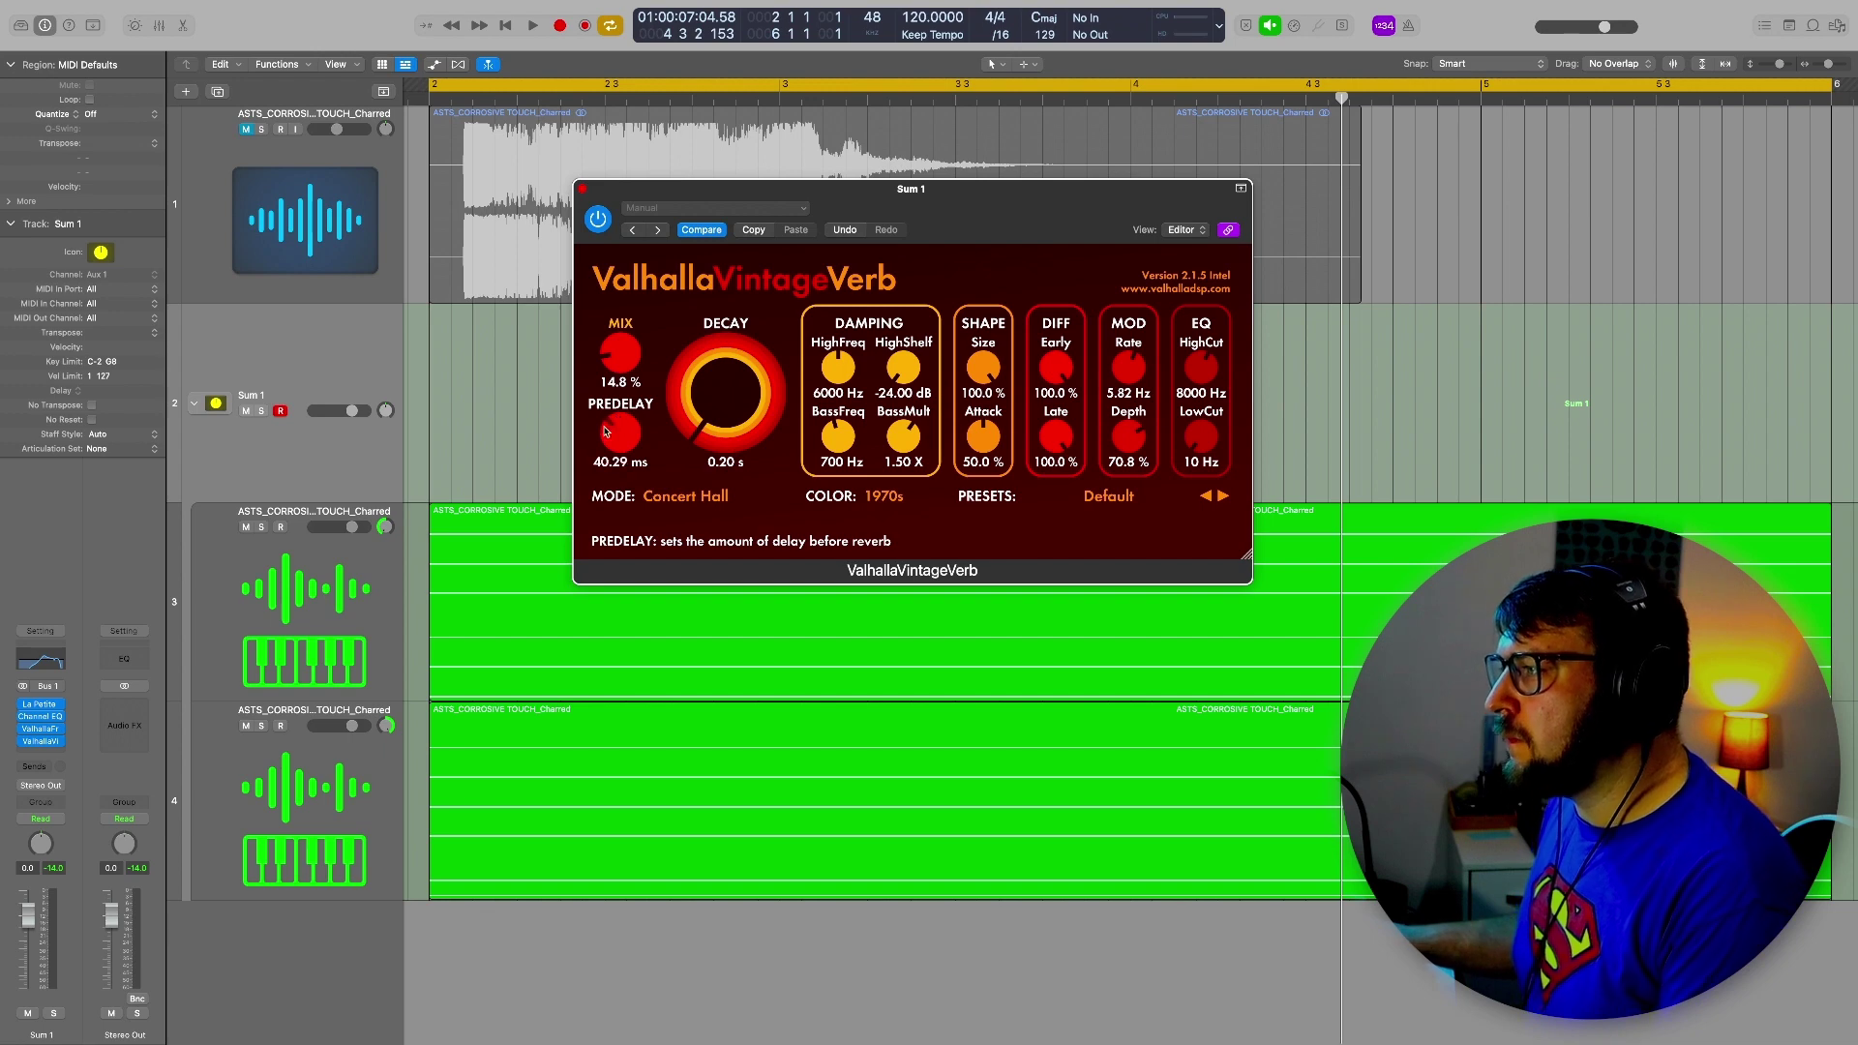
drag(624, 417, 625, 420)
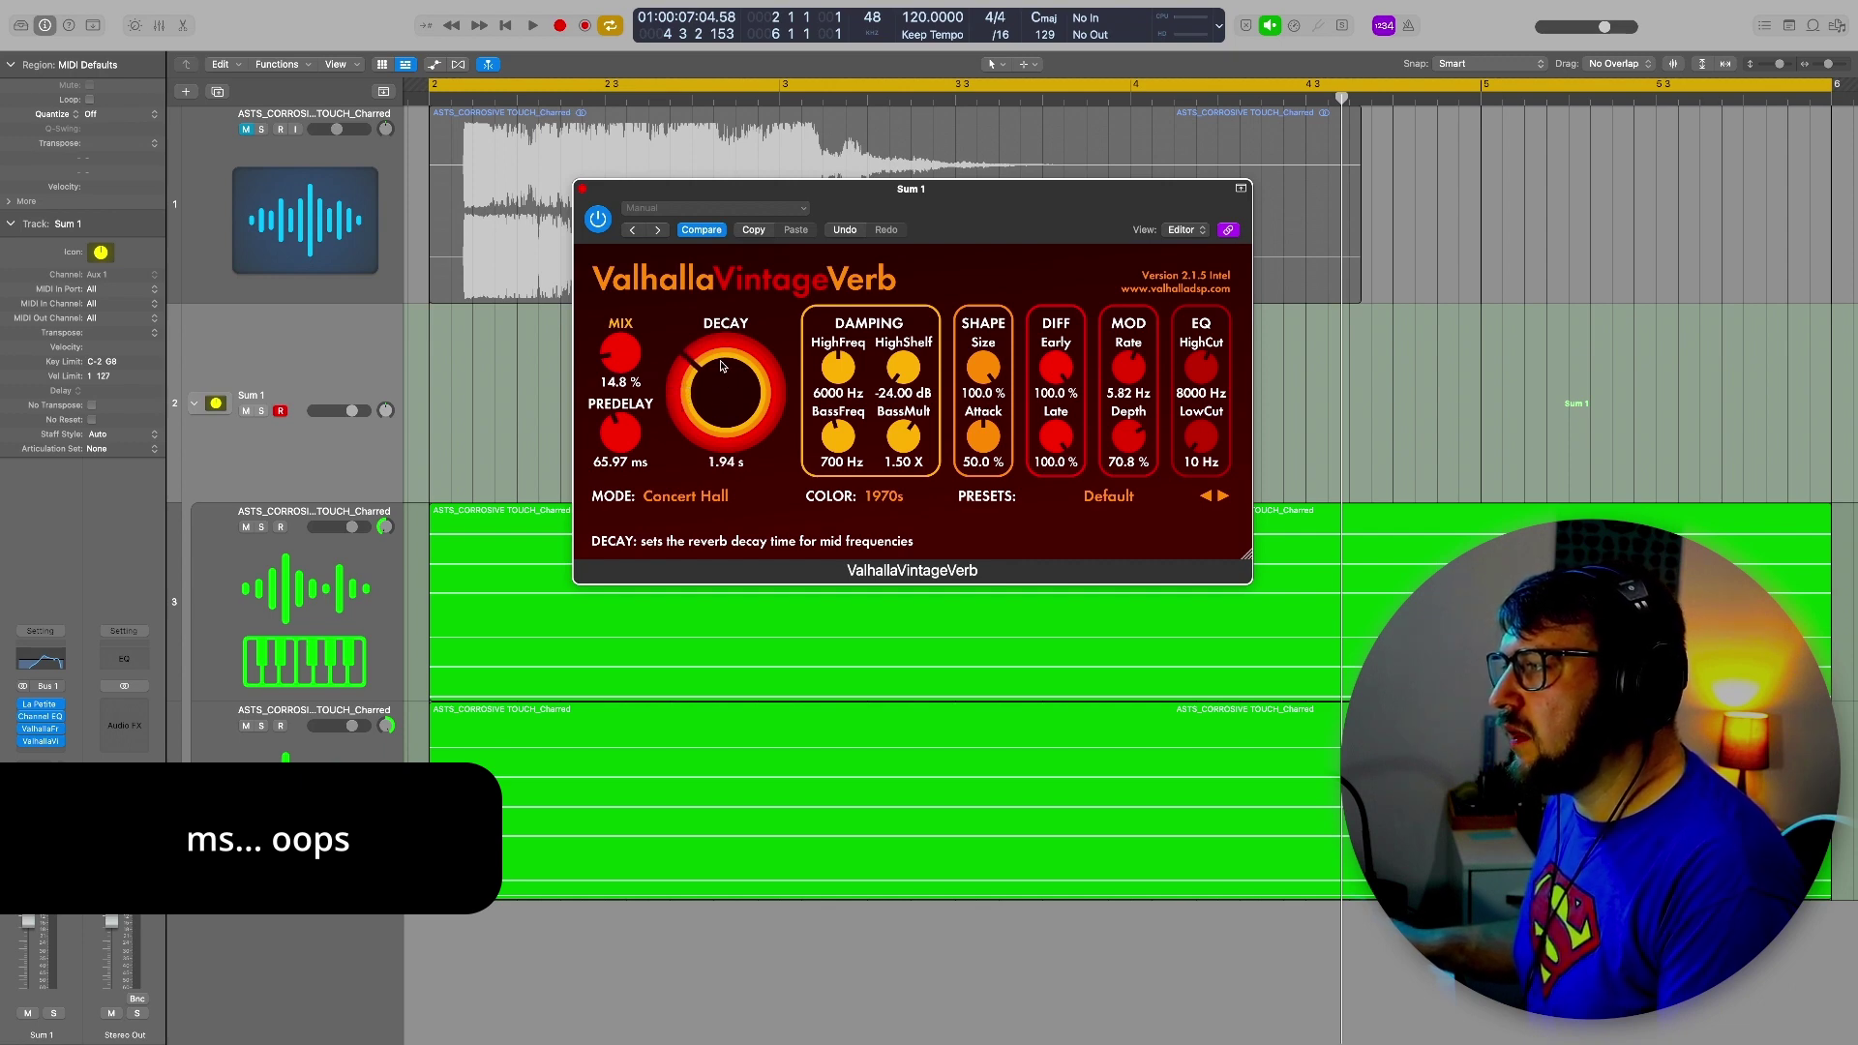
drag(721, 368, 721, 370)
key(space)
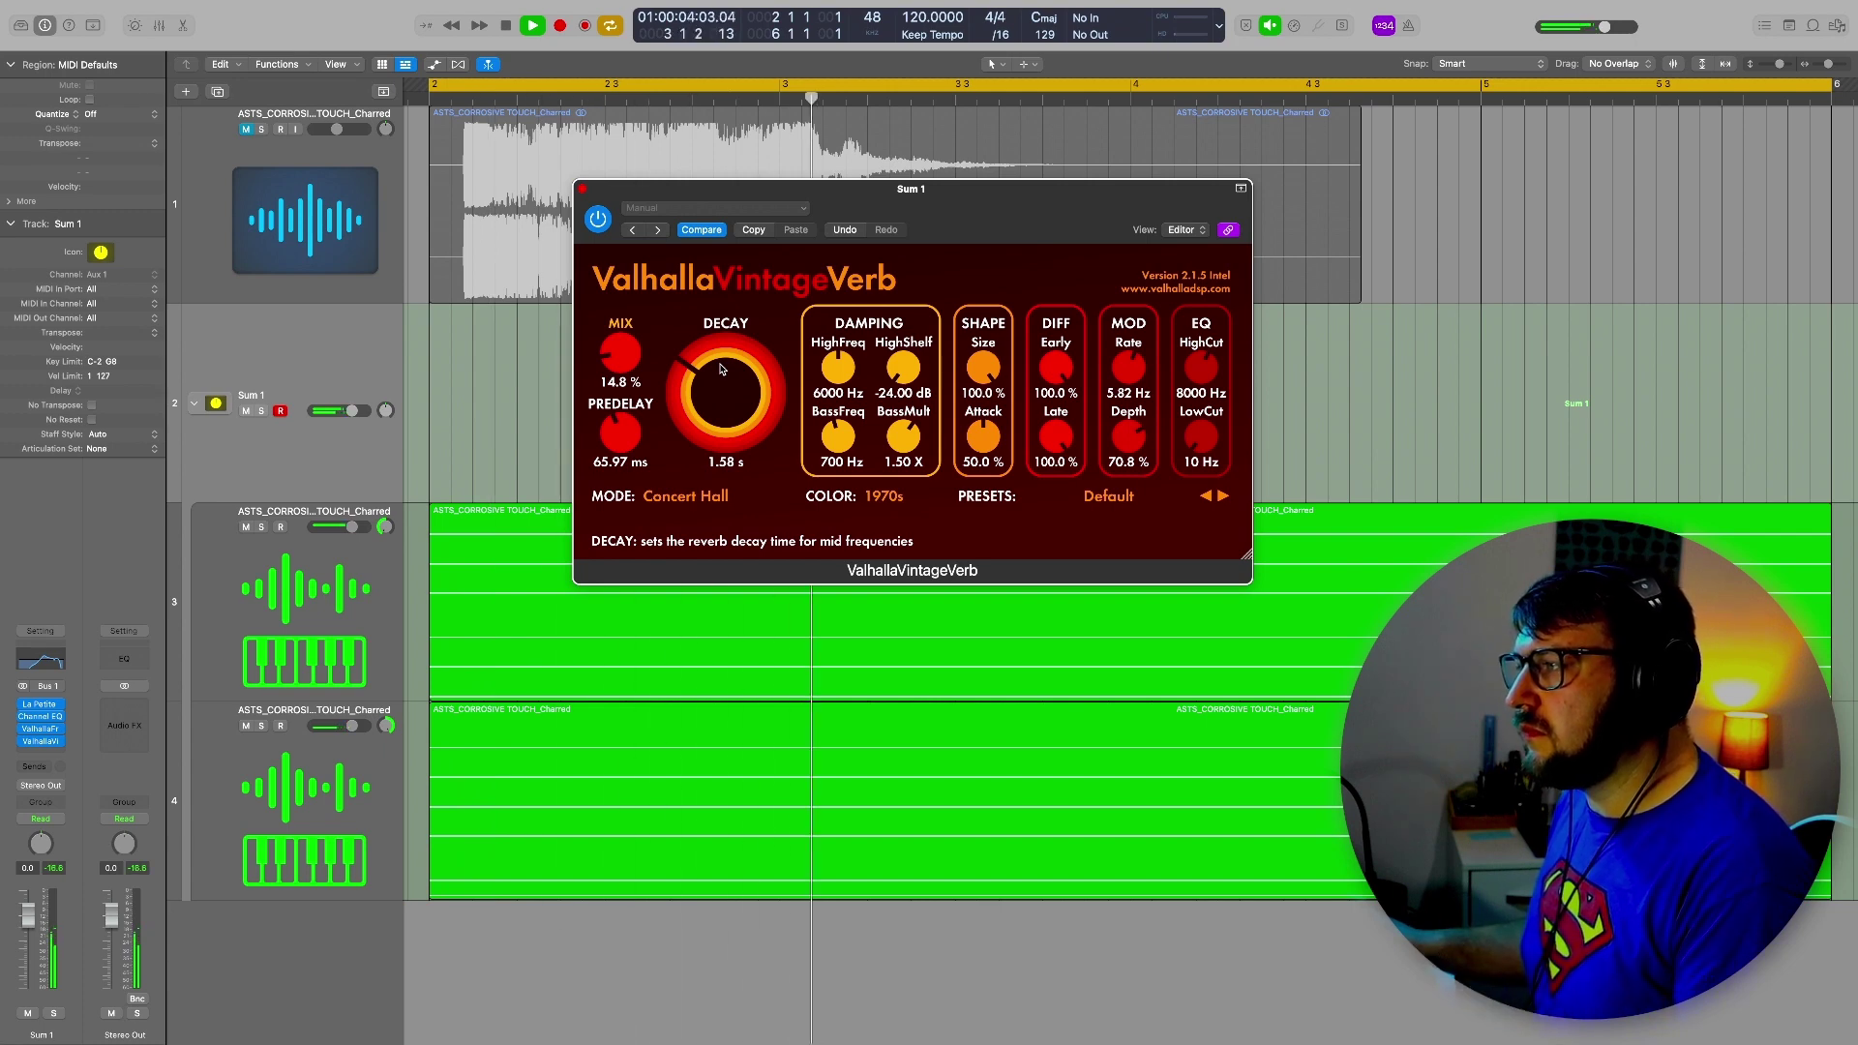
key(space)
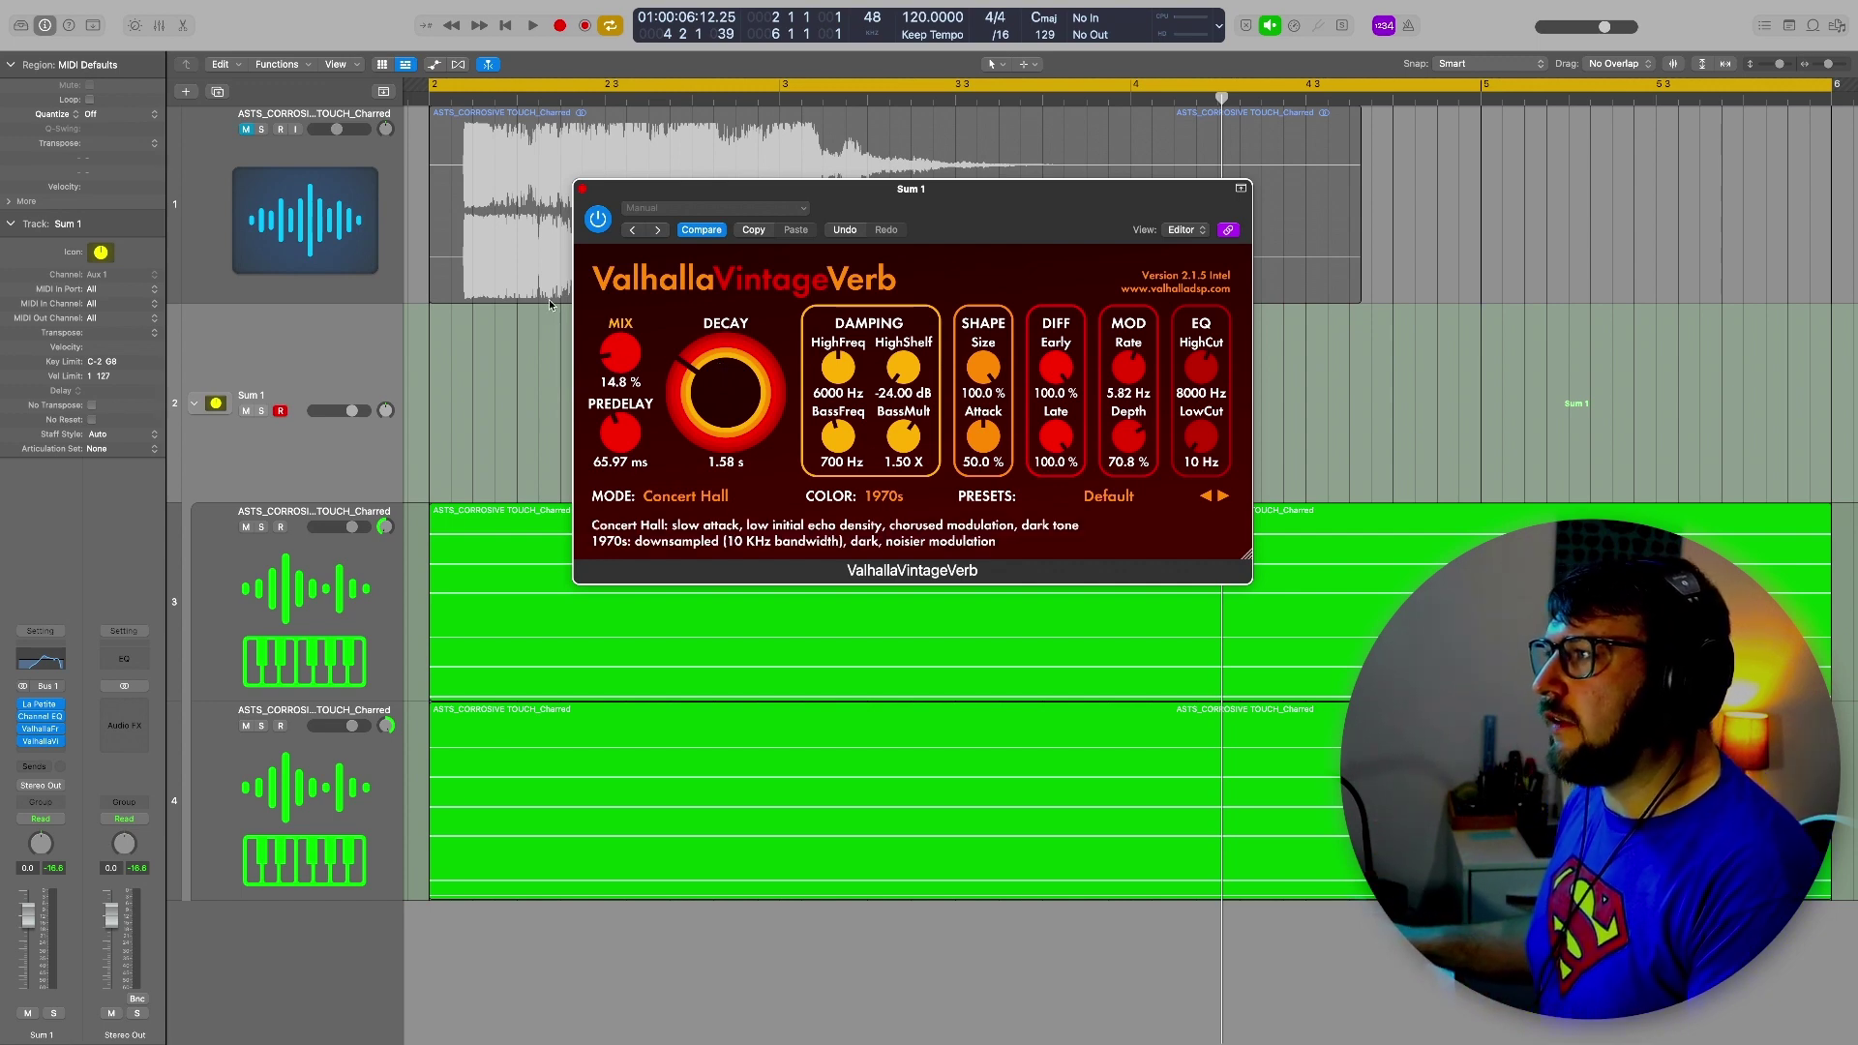
click(582, 191)
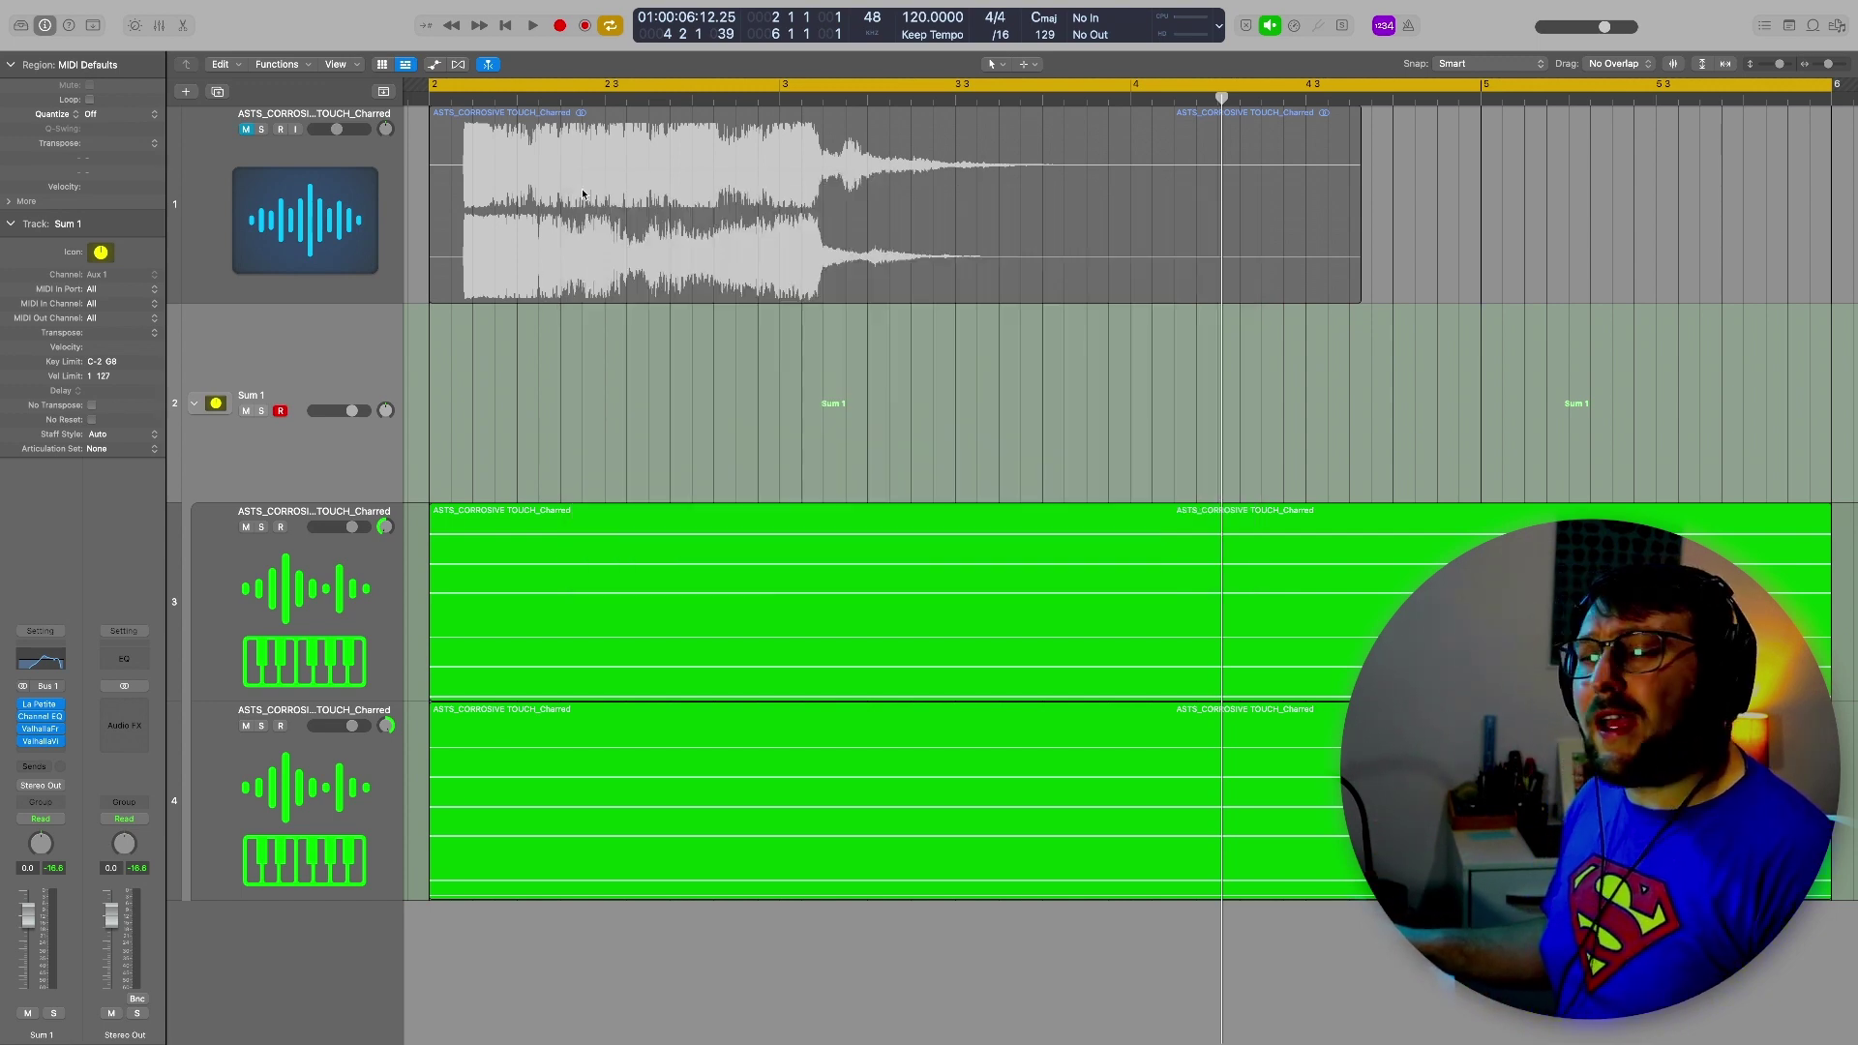